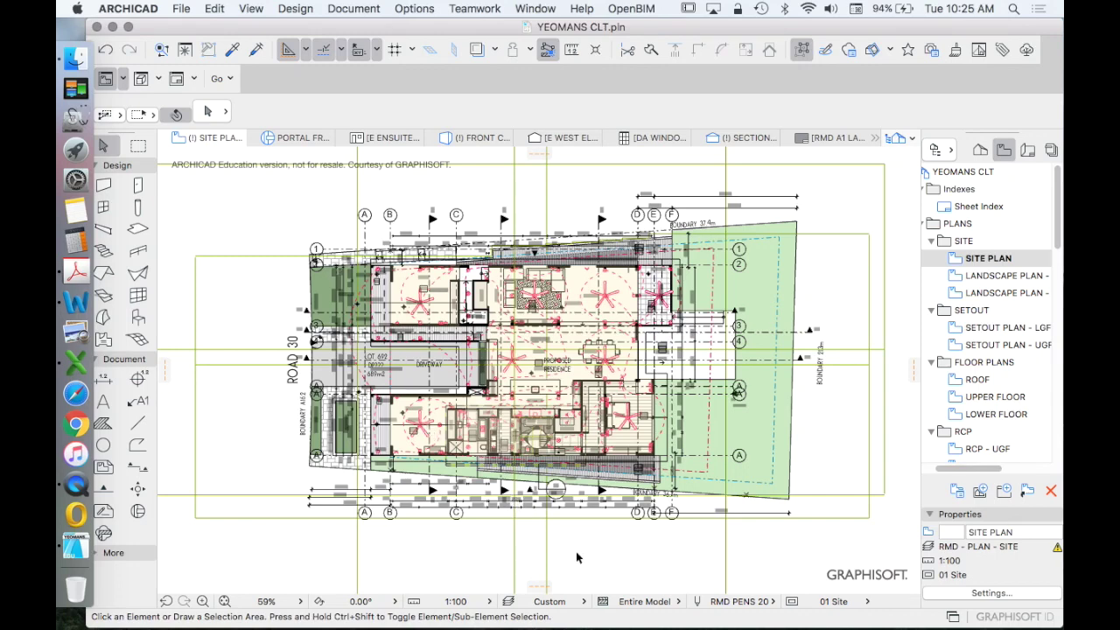
Zoom in and out around the Site Plan to inspect the residence
{"action": "scroll", "coordinate": [578, 385], "scroll_direction": "up", "scroll_amount": 5}
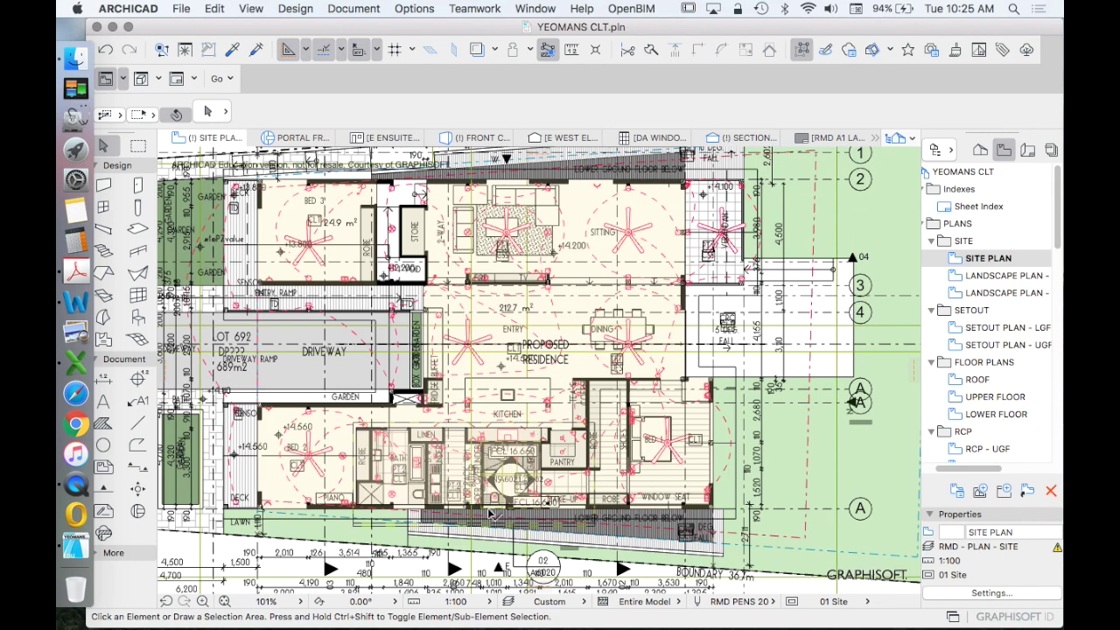
{"action": "scroll", "coordinate": [494, 510], "scroll_direction": "up", "scroll_amount": 5}
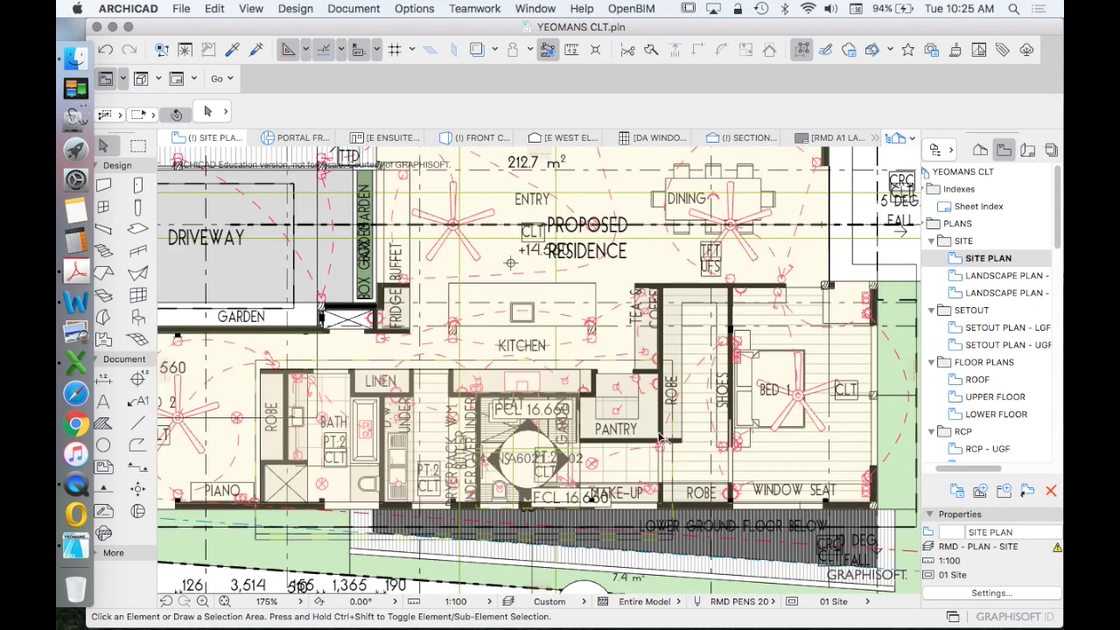
{"action": "scroll", "coordinate": [613, 429], "scroll_direction": "down", "scroll_amount": 9}
{"action": "scroll", "coordinate": [600, 426], "scroll_direction": "down", "scroll_amount": 1}
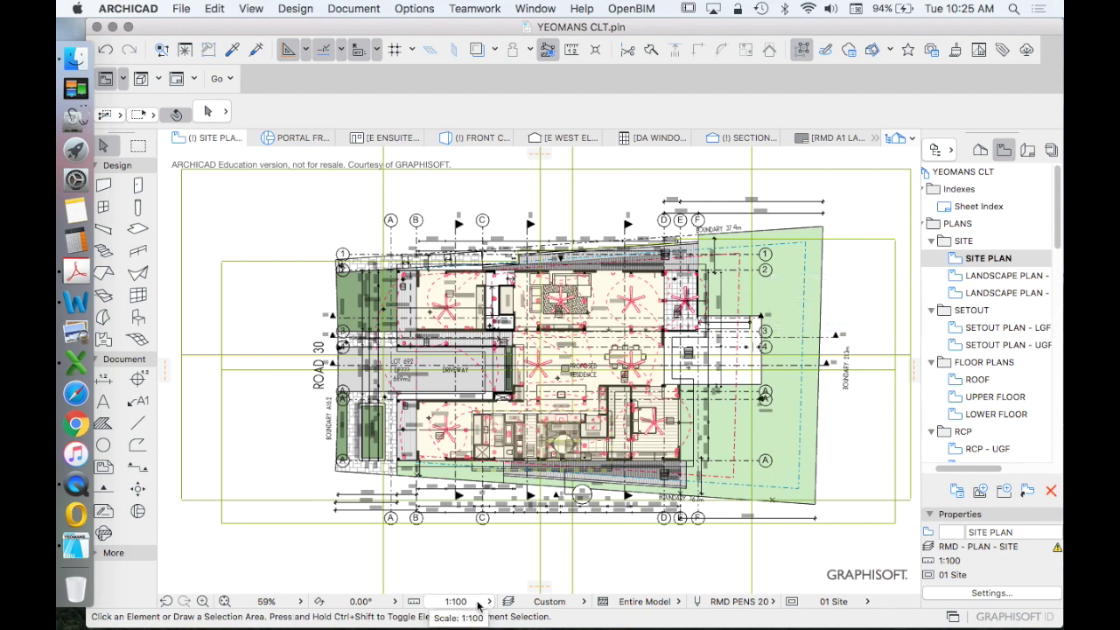
{"action": "scroll", "coordinate": [560, 437], "scroll_direction": "up", "scroll_amount": 8}
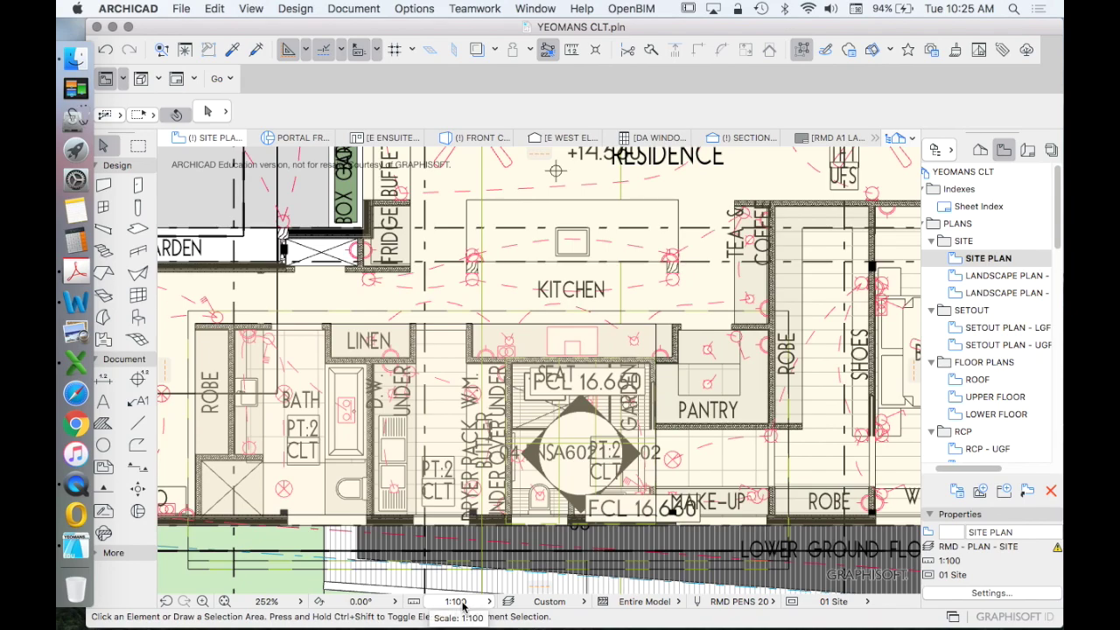
{"action": "scroll", "coordinate": [547, 506], "scroll_direction": "down", "scroll_amount": 4}
{"action": "scroll", "coordinate": [546, 505], "scroll_direction": "down", "scroll_amount": 4}
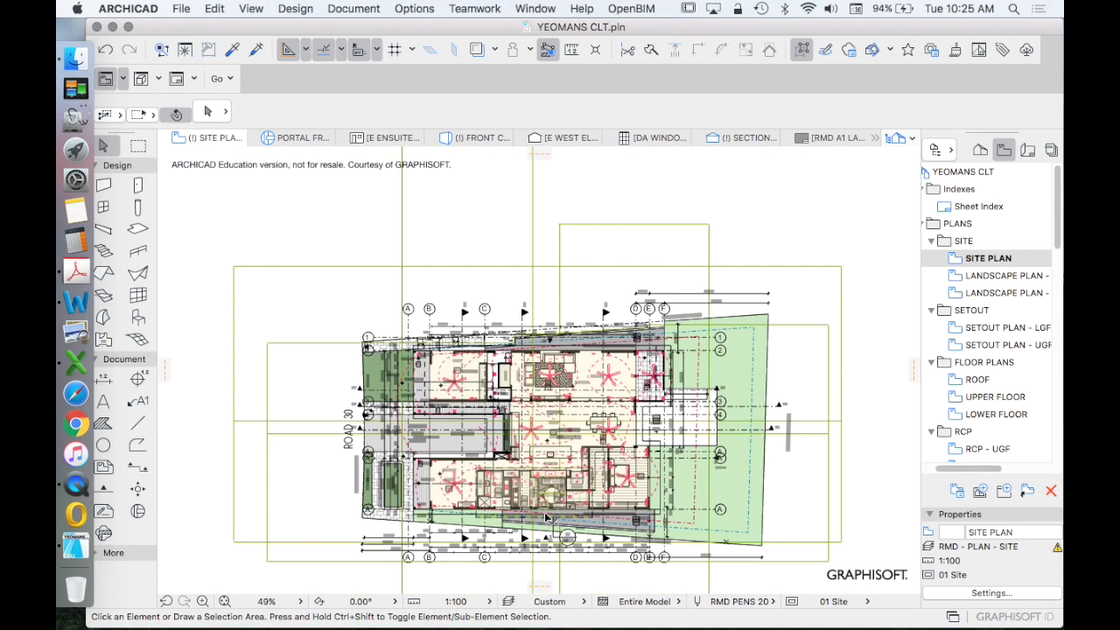
{"action": "scroll", "coordinate": [533, 543], "scroll_direction": "up", "scroll_amount": 1}
{"action": "scroll", "coordinate": [532, 549], "scroll_direction": "down", "scroll_amount": 1}
{"action": "scroll", "coordinate": [531, 550], "scroll_direction": "down", "scroll_amount": 1}
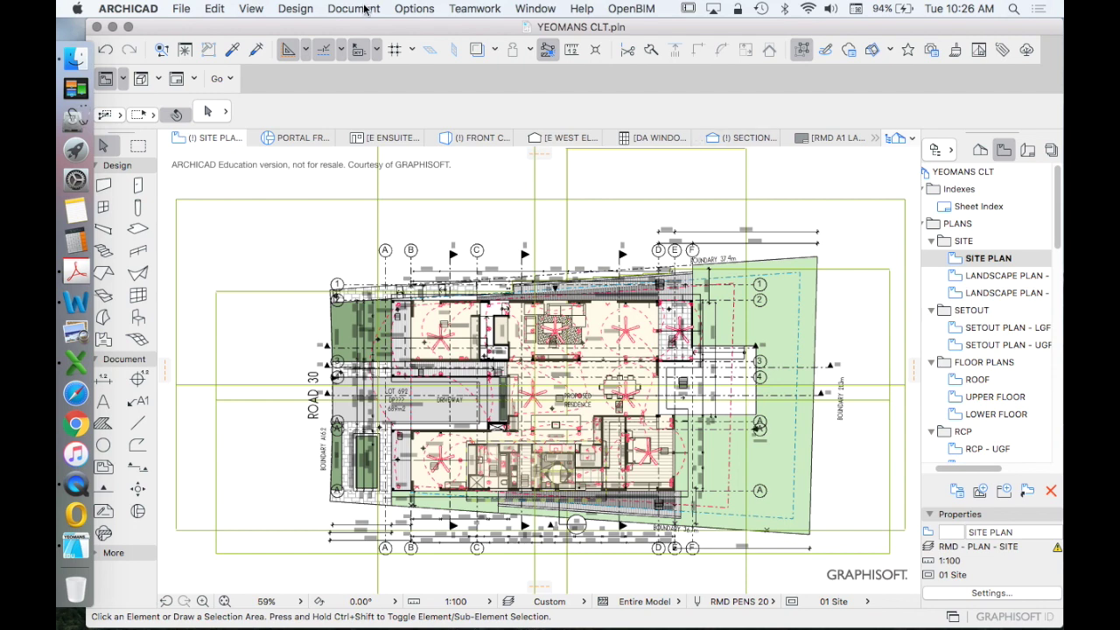
Open Layers (Model Views) from Element Attributes, reposition the dialog, and accept it with OK
{"action": "left_click", "coordinate": [411, 9]}
{"action": "mouse_move", "coordinate": [433, 30]}
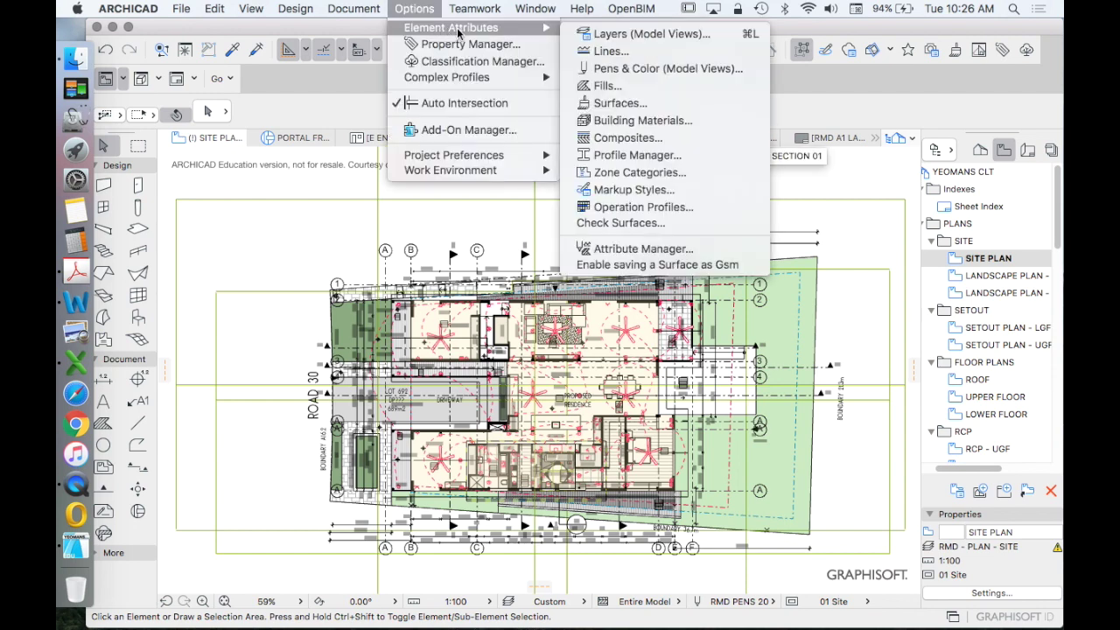
{"action": "left_click", "coordinate": [630, 34]}
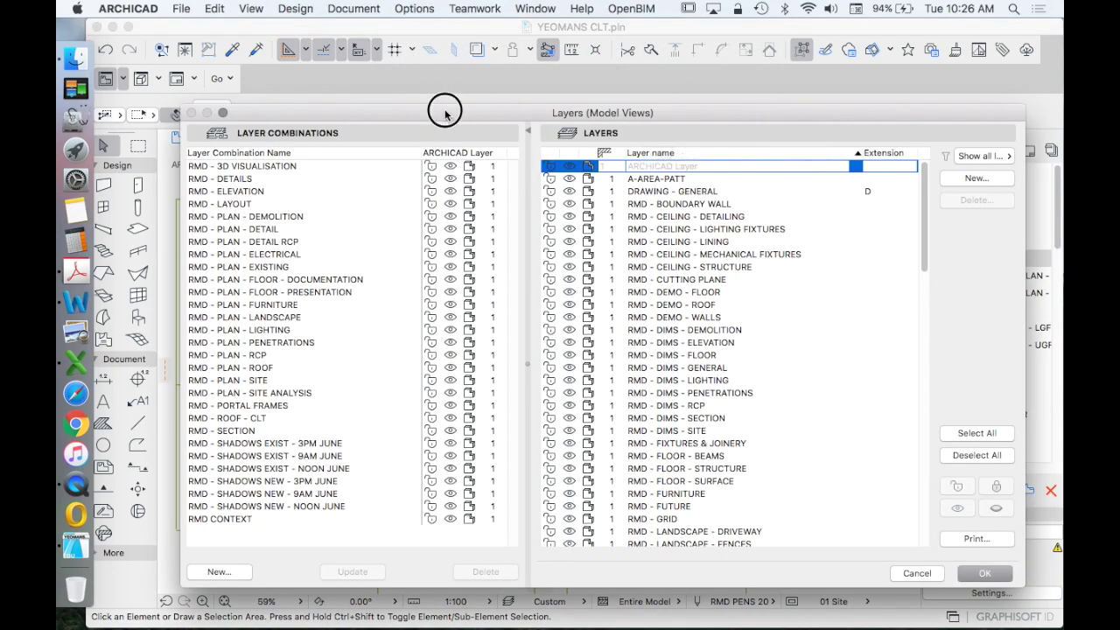
{"action": "left_click_drag", "start_coordinate": [444, 114], "coordinate": [420, 75]}
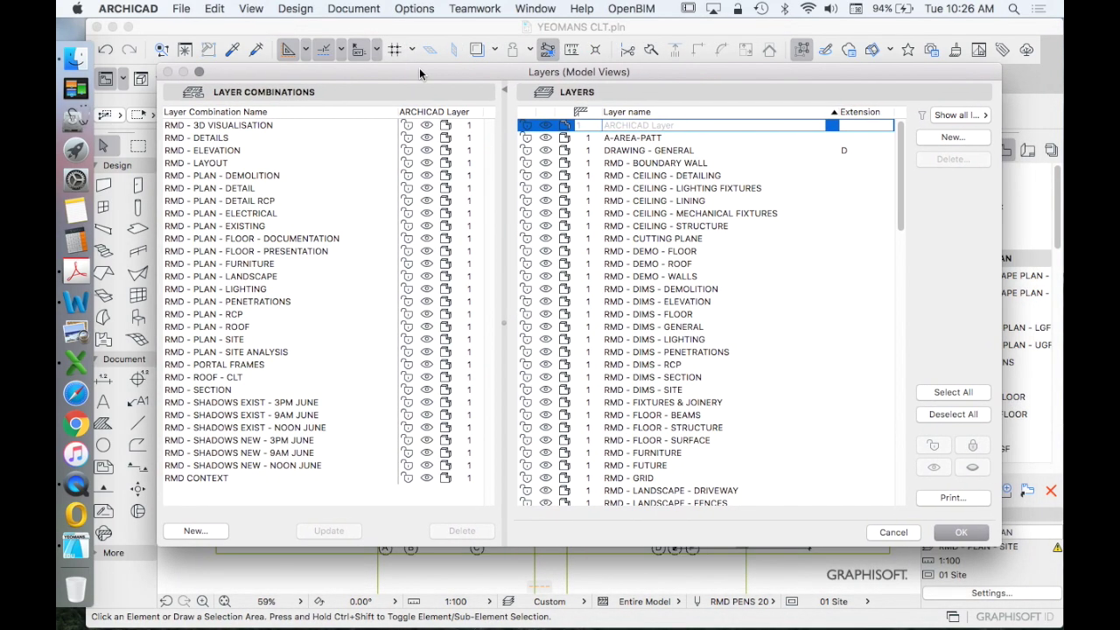
{"action": "left_click", "coordinate": [958, 533]}
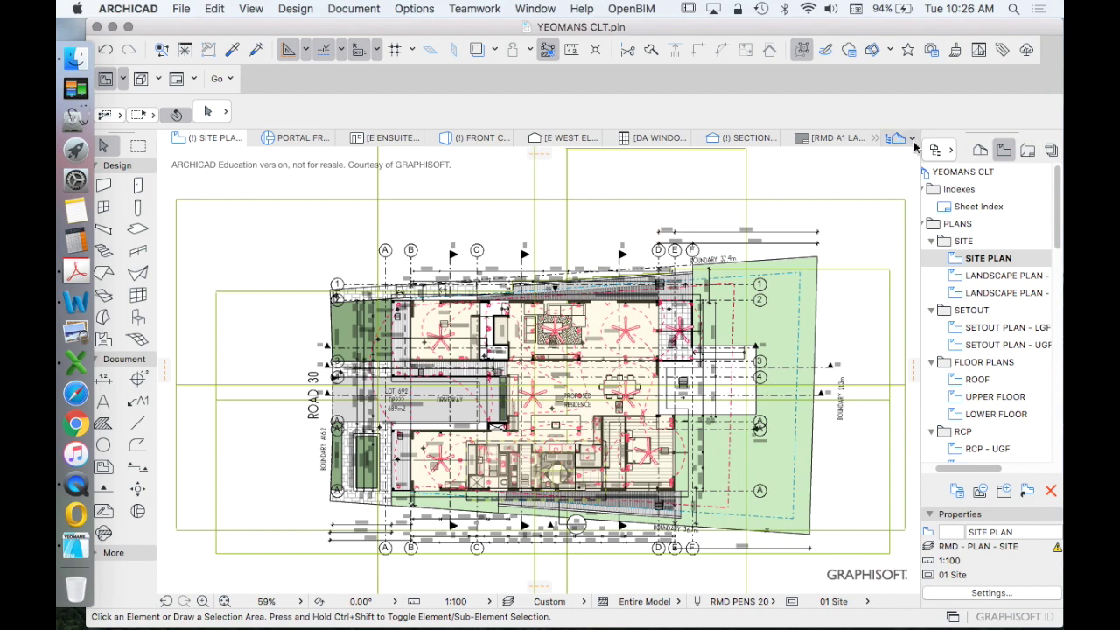
Show the Project Map in the Navigator and zoom the plan out slightly
{"action": "left_click", "coordinate": [982, 151]}
{"action": "scroll", "coordinate": [1013, 232], "scroll_direction": "up", "scroll_amount": 1}
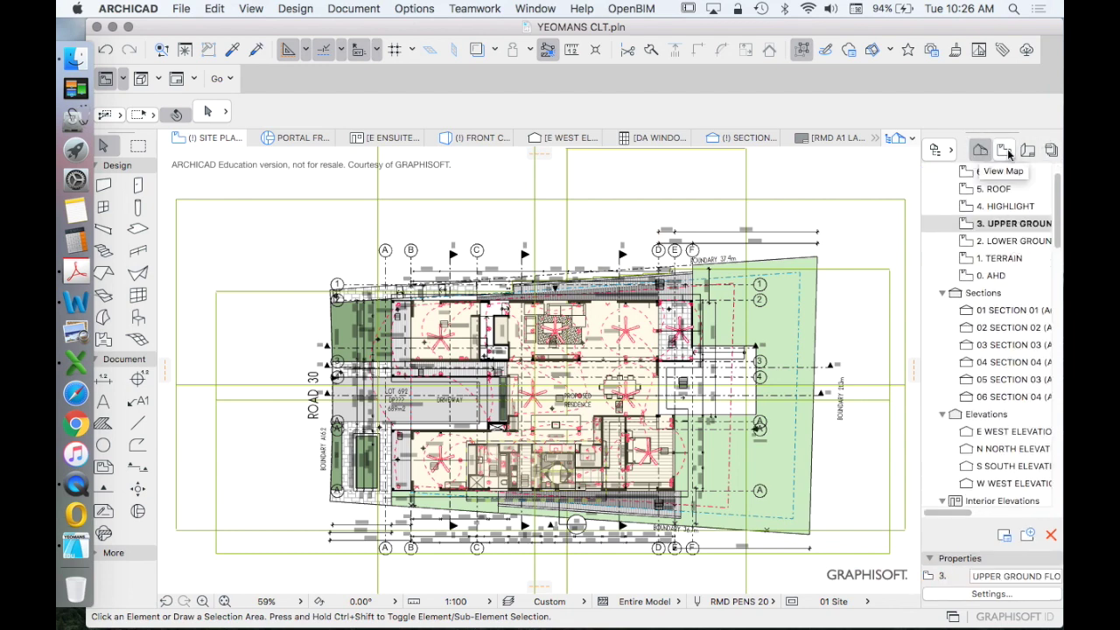
{"action": "key", "text": "super+minus"}
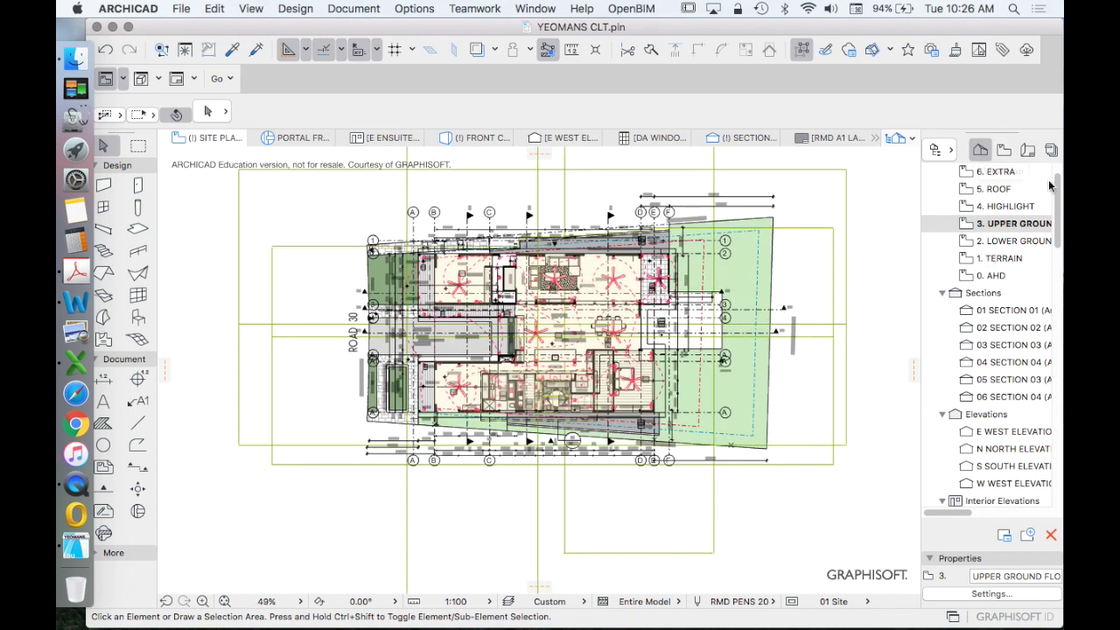
Browse the saved views in the View Map, then return to the Project Map
{"action": "left_click", "coordinate": [1006, 152]}
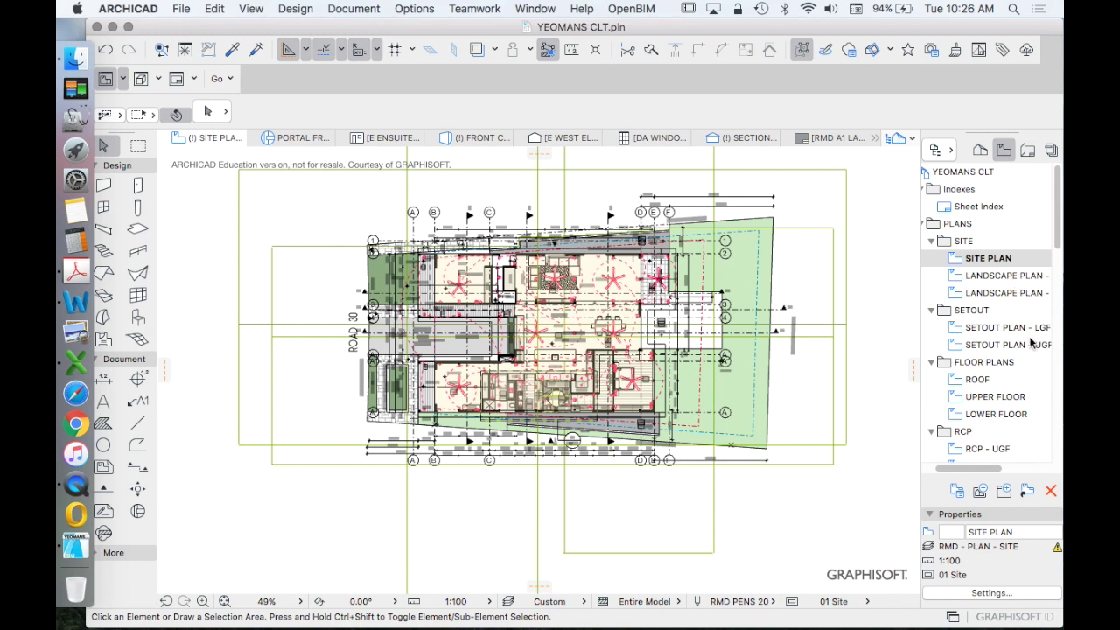
{"action": "scroll", "coordinate": [1028, 339], "scroll_direction": "down", "scroll_amount": 2}
{"action": "scroll", "coordinate": [1015, 341], "scroll_direction": "down", "scroll_amount": 1}
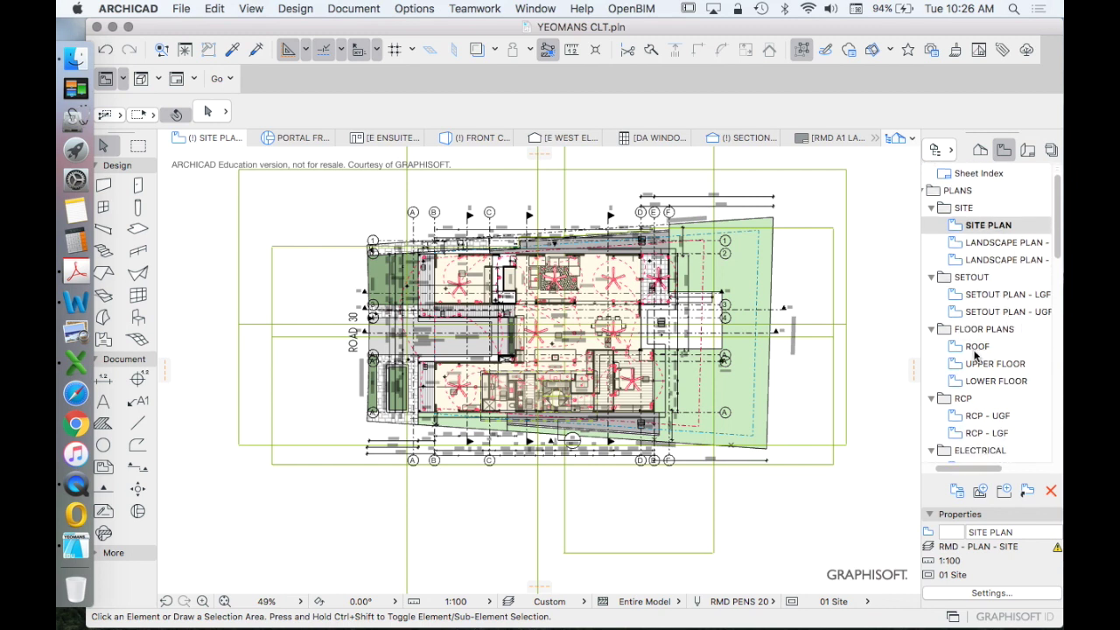
{"action": "scroll", "coordinate": [1046, 350], "scroll_direction": "down", "scroll_amount": 1}
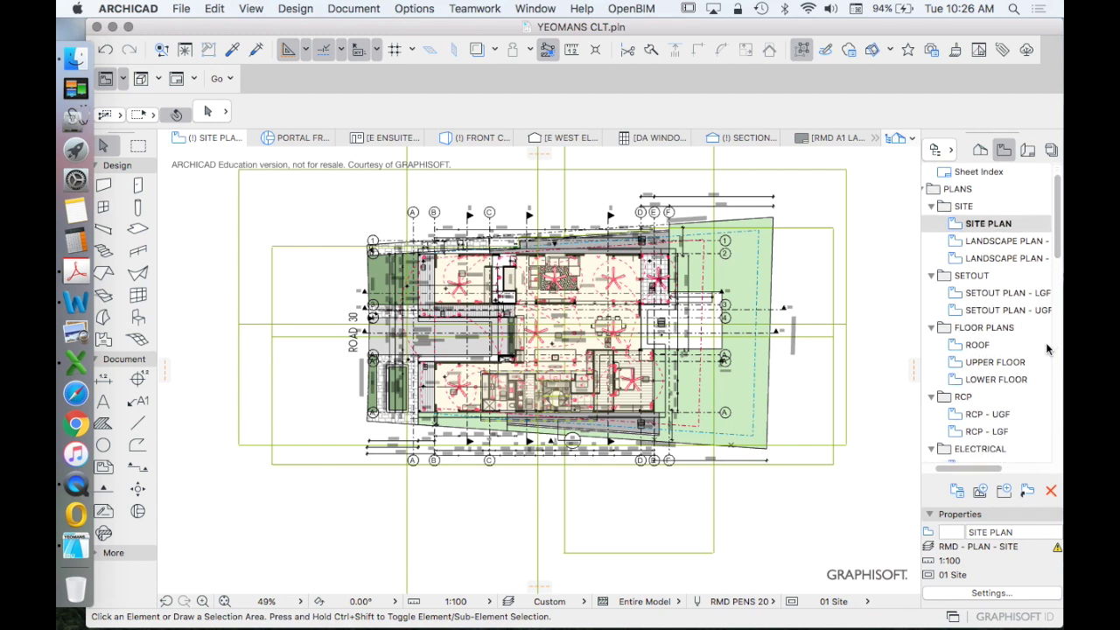
{"action": "scroll", "coordinate": [1046, 350], "scroll_direction": "down", "scroll_amount": 3}
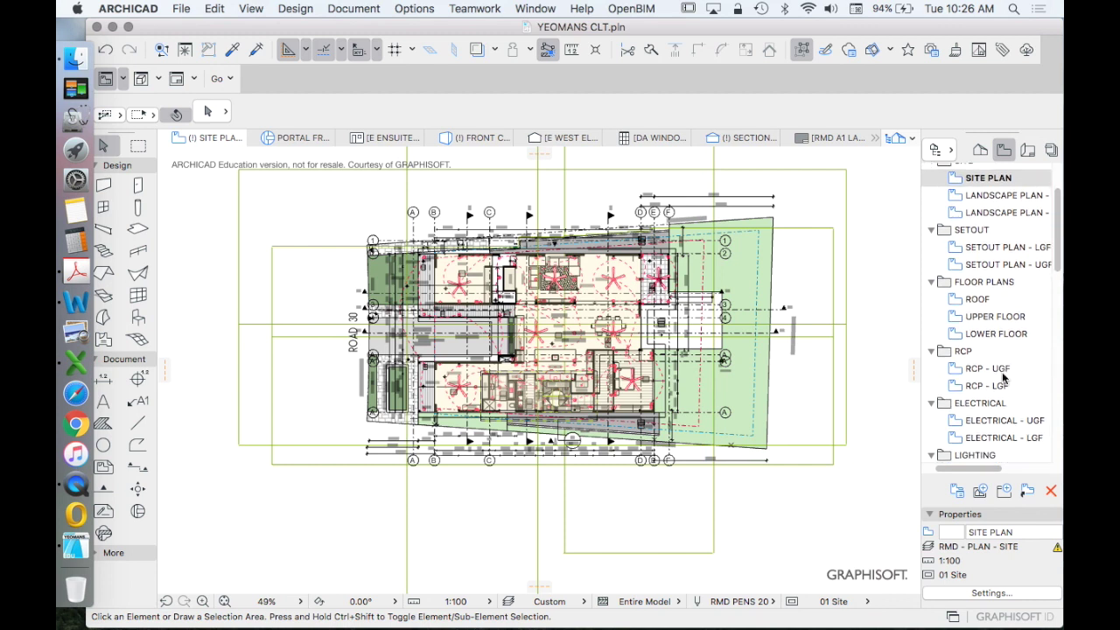
{"action": "scroll", "coordinate": [1010, 371], "scroll_direction": "down", "scroll_amount": 8}
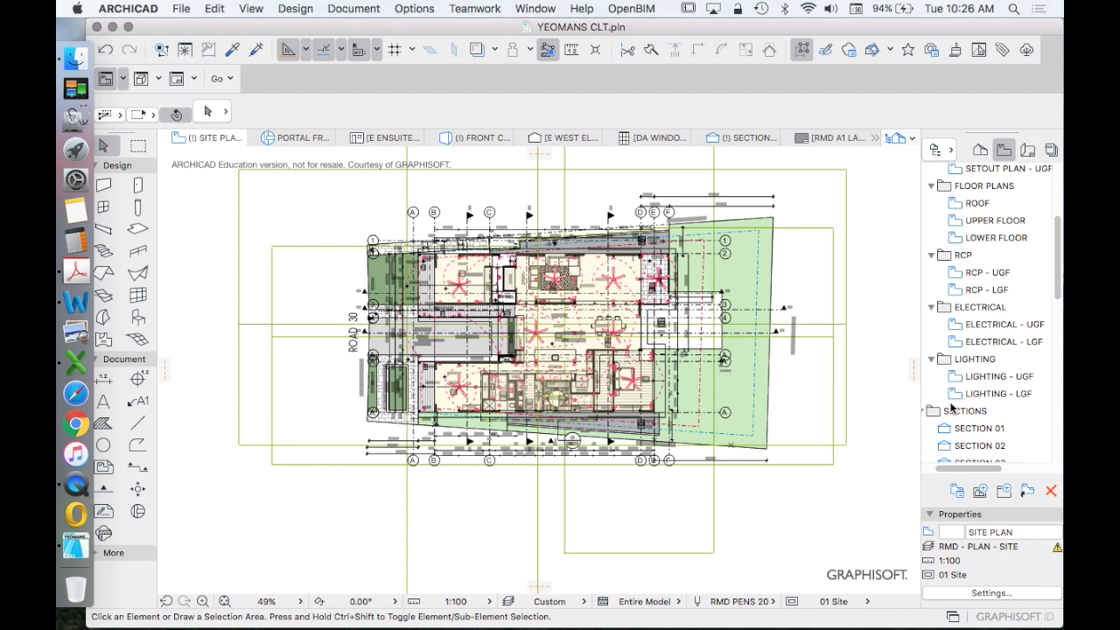
{"action": "scroll", "coordinate": [1019, 382], "scroll_direction": "down", "scroll_amount": 5}
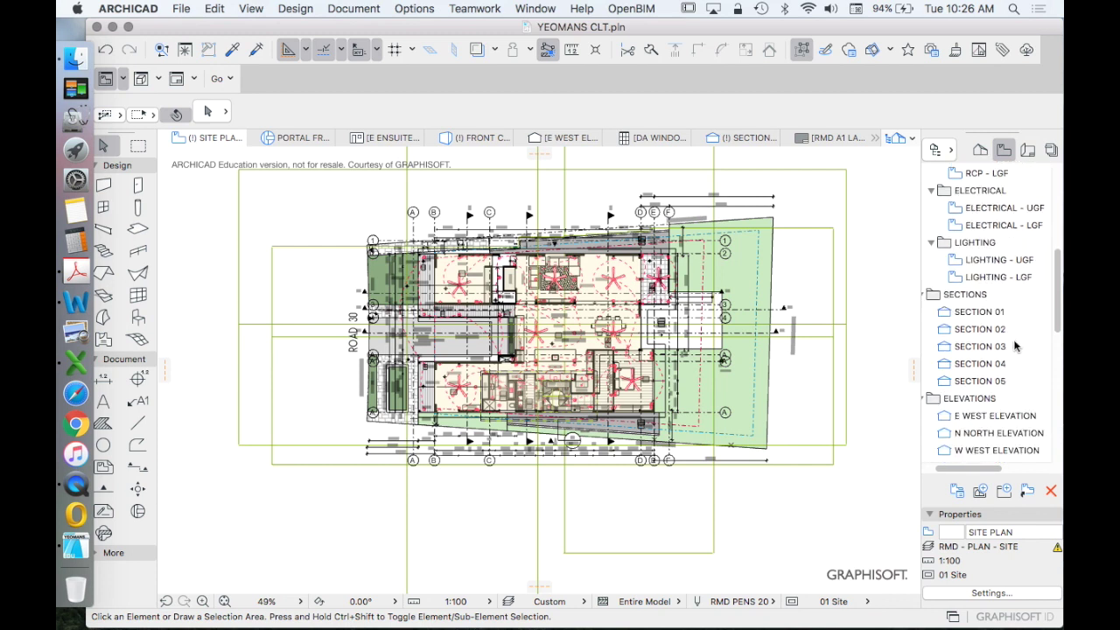
{"action": "scroll", "coordinate": [1017, 347], "scroll_direction": "down", "scroll_amount": 6}
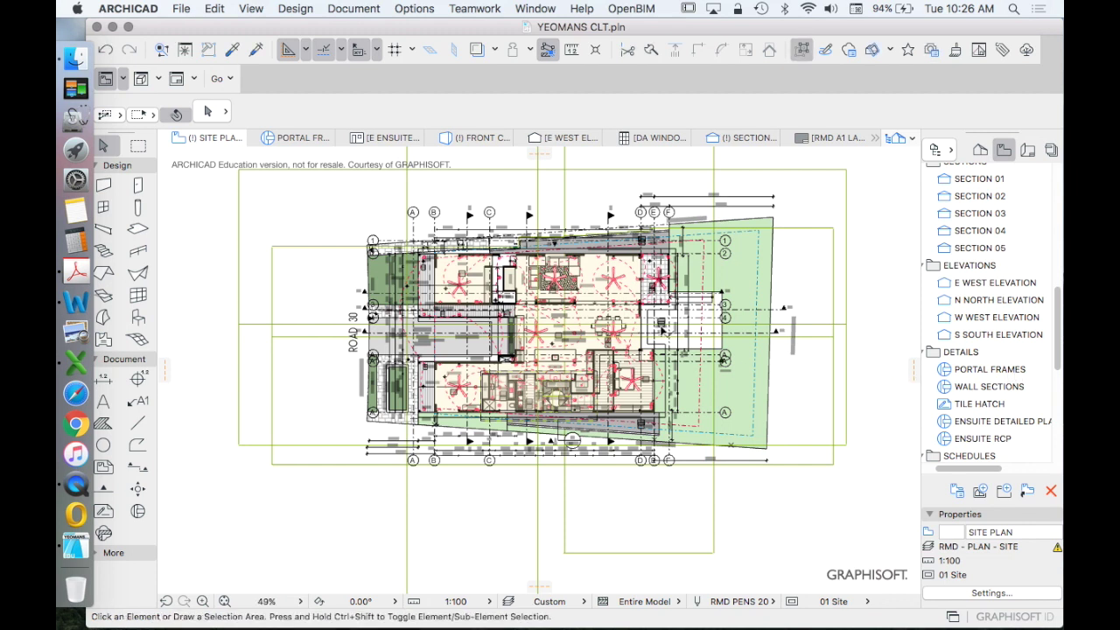
{"action": "left_click", "coordinate": [980, 150]}
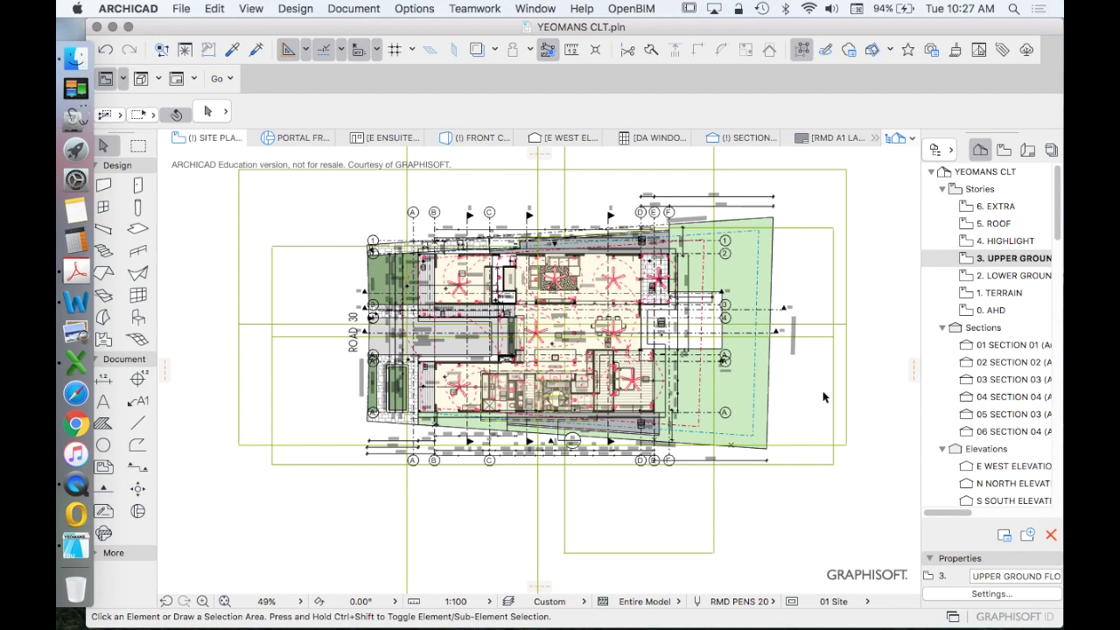
{"action": "scroll", "coordinate": [572, 320], "scroll_direction": "up", "scroll_amount": 5}
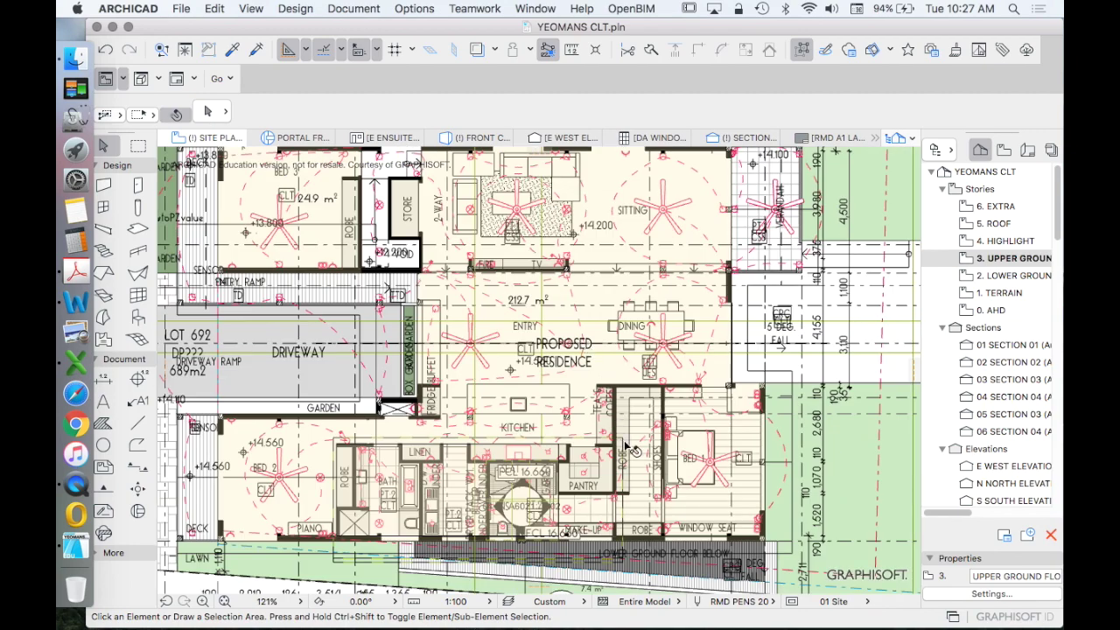
{"action": "scroll", "coordinate": [628, 448], "scroll_direction": "down", "scroll_amount": 2}
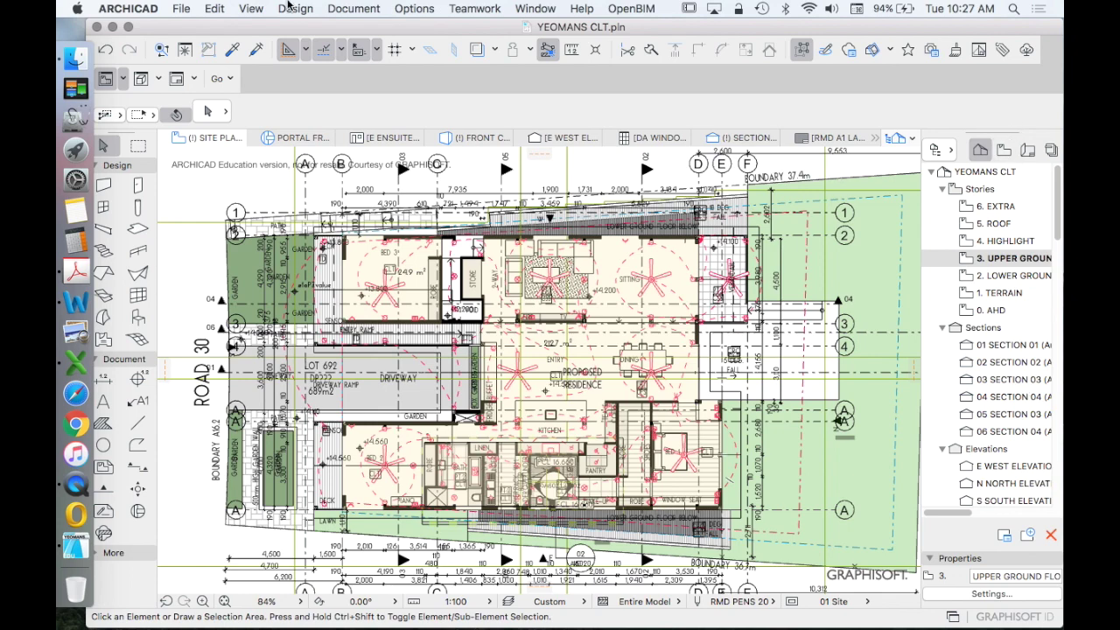
Open Options > Element Attributes > Layers (Model Views), shift it left, and select RMD - PLAN - FLOOR - DOCUMENTATION
{"action": "left_click", "coordinate": [414, 8]}
{"action": "mouse_move", "coordinate": [437, 26]}
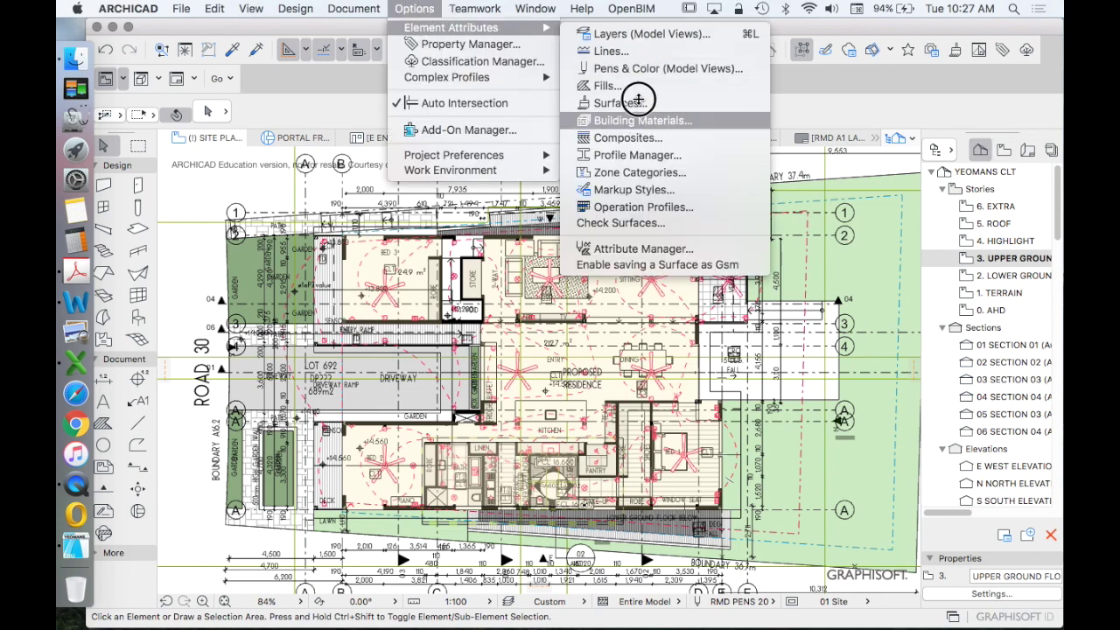
{"action": "left_click", "coordinate": [640, 39]}
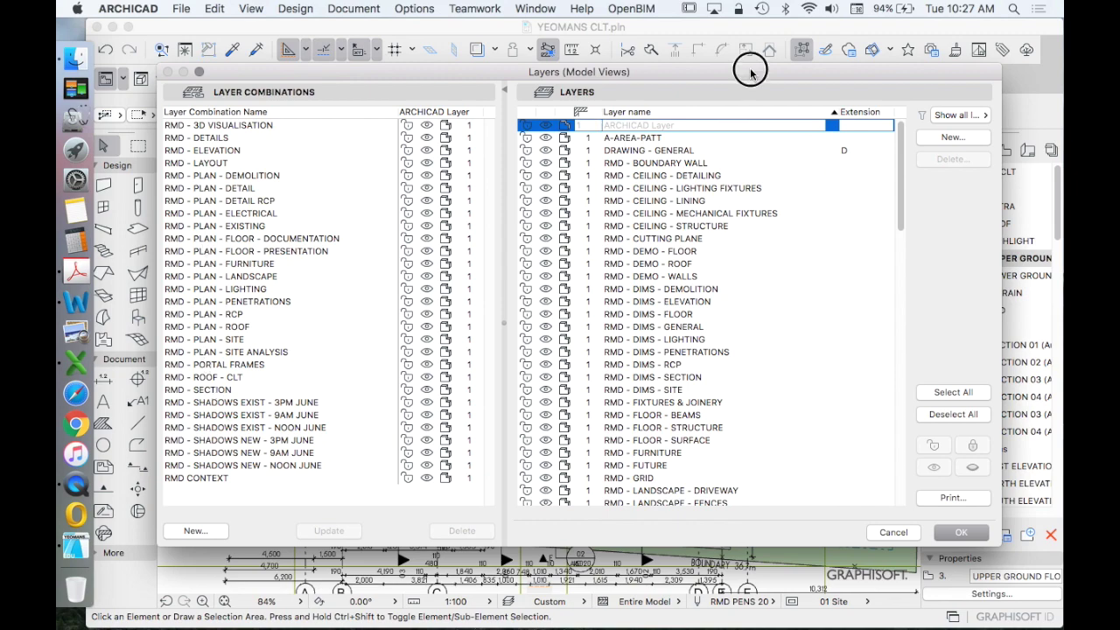
{"action": "left_click_drag", "start_coordinate": [751, 70], "coordinate": [783, 68]}
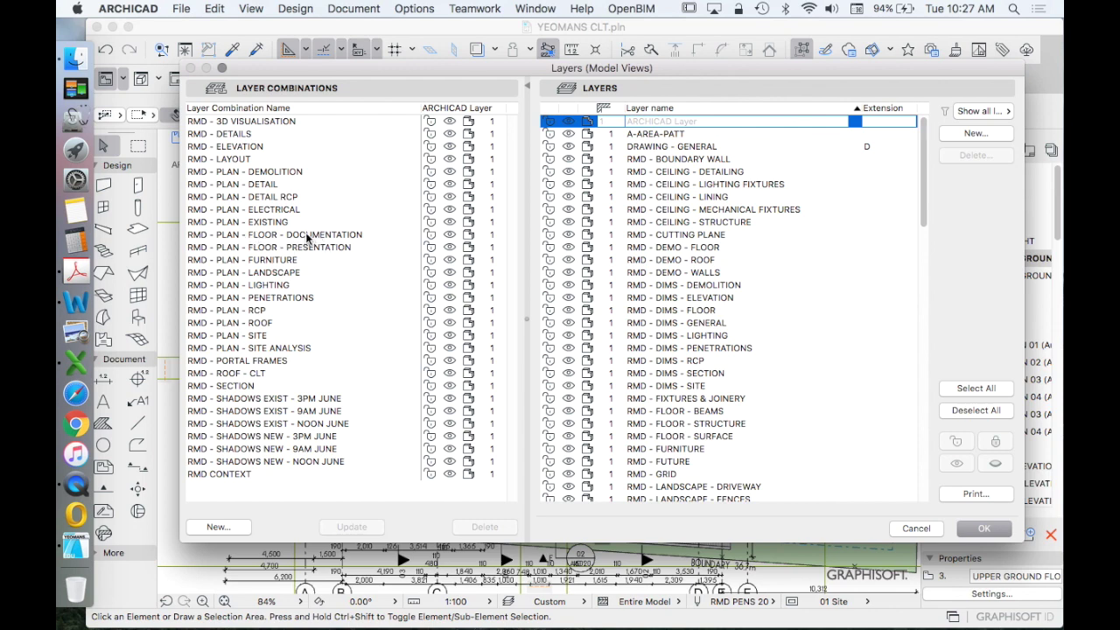
{"action": "left_click", "coordinate": [235, 236]}
{"action": "left_click", "coordinate": [235, 236]}
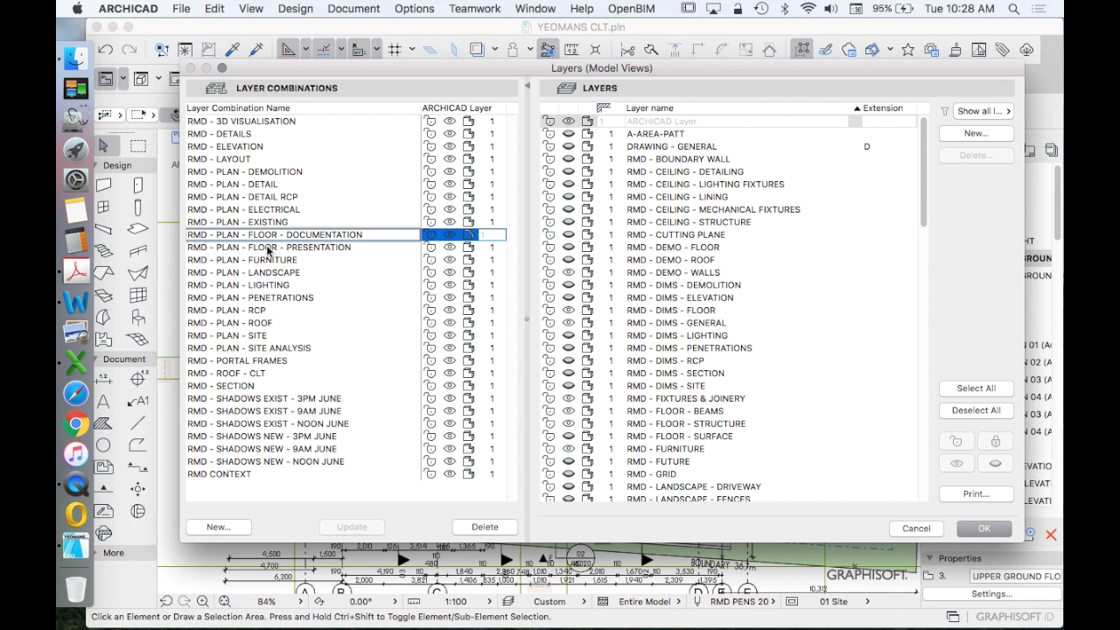
Compare the PRESENTATION combination, then toggle FURNITURE visibility in FLOOR - DOCUMENTATION and Update it
{"action": "left_click", "coordinate": [229, 248]}
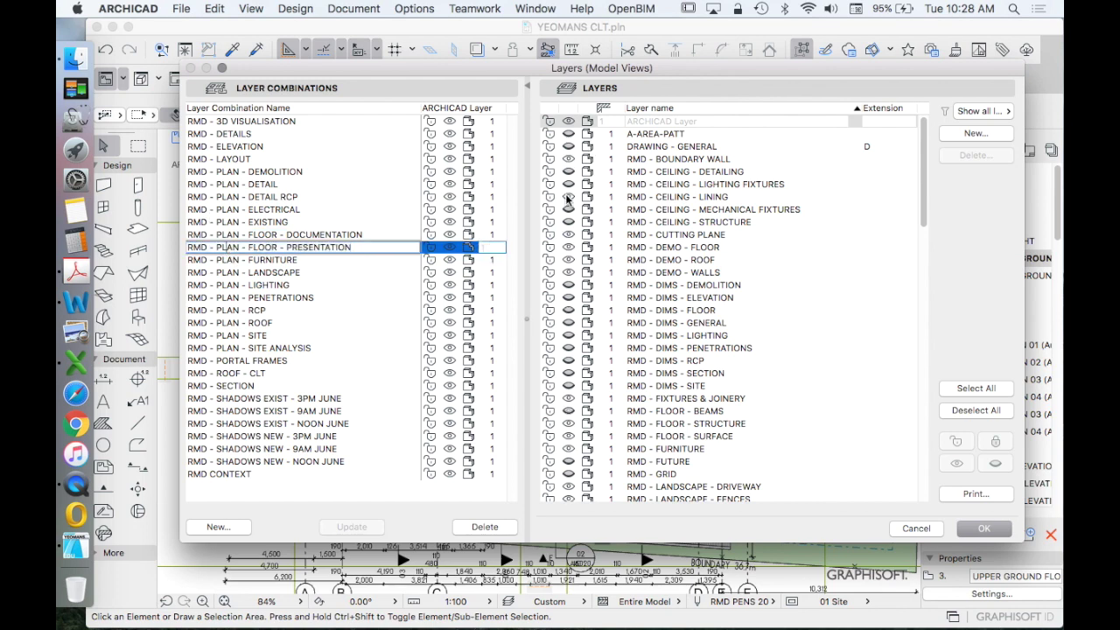
{"action": "scroll", "coordinate": [577, 148], "scroll_direction": "down", "scroll_amount": 2}
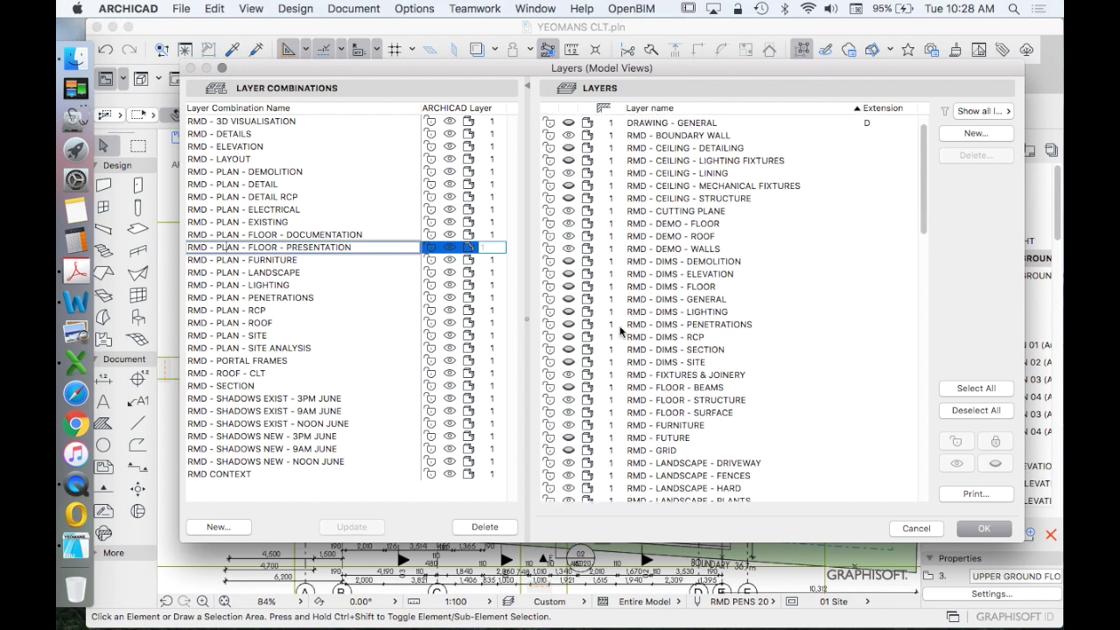
{"action": "scroll", "coordinate": [623, 332], "scroll_direction": "down", "scroll_amount": 1}
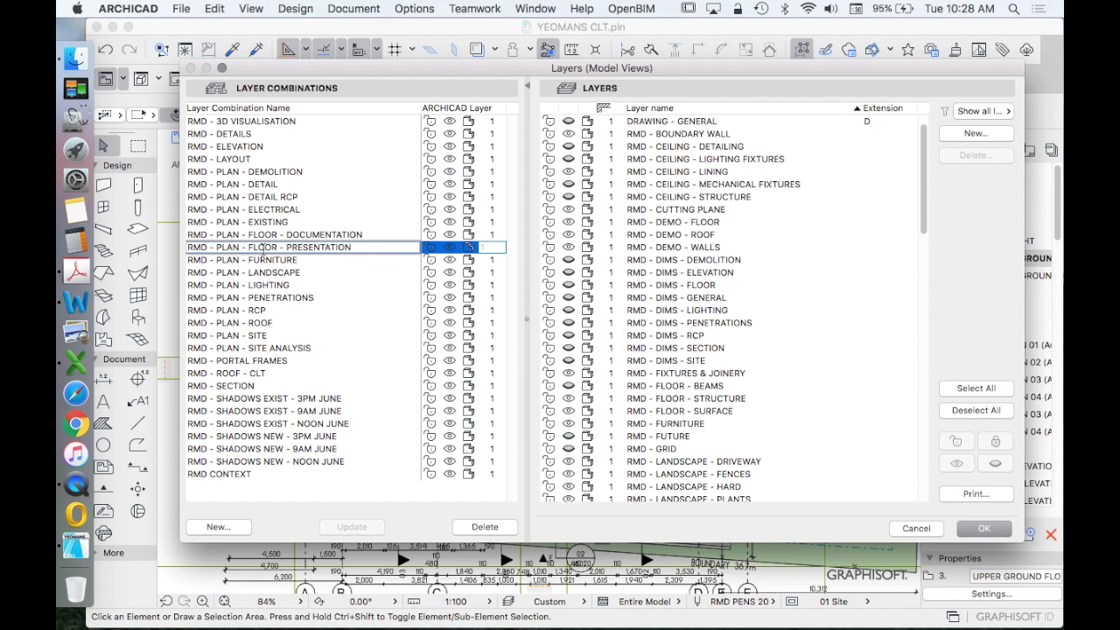
{"action": "scroll", "coordinate": [634, 307], "scroll_direction": "down", "scroll_amount": 1}
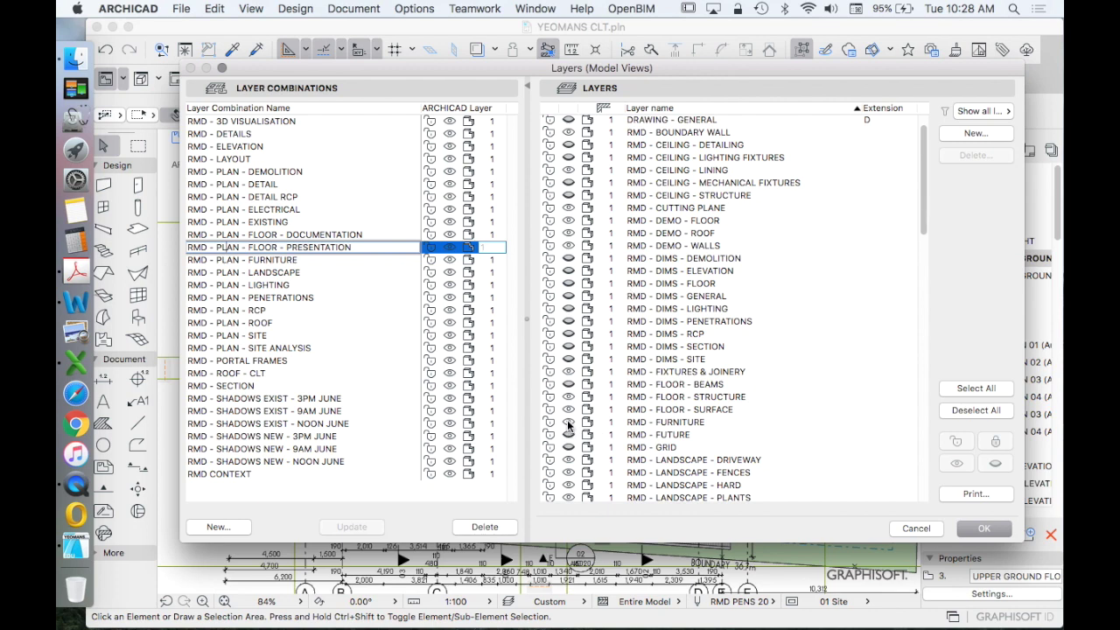
{"action": "left_click", "coordinate": [304, 235]}
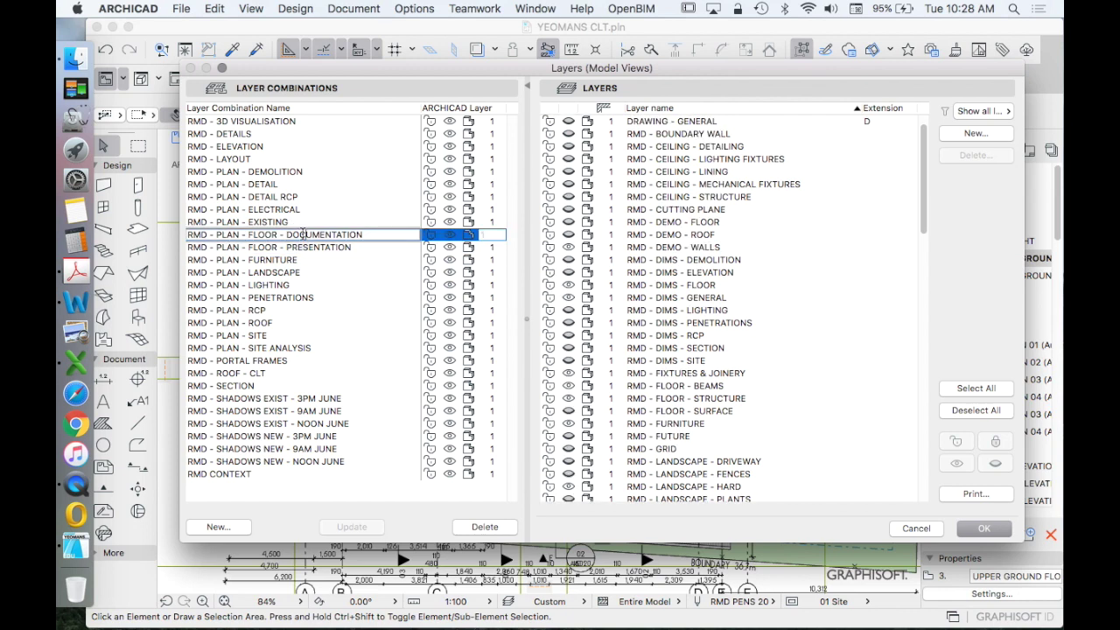
{"action": "left_click", "coordinate": [569, 424]}
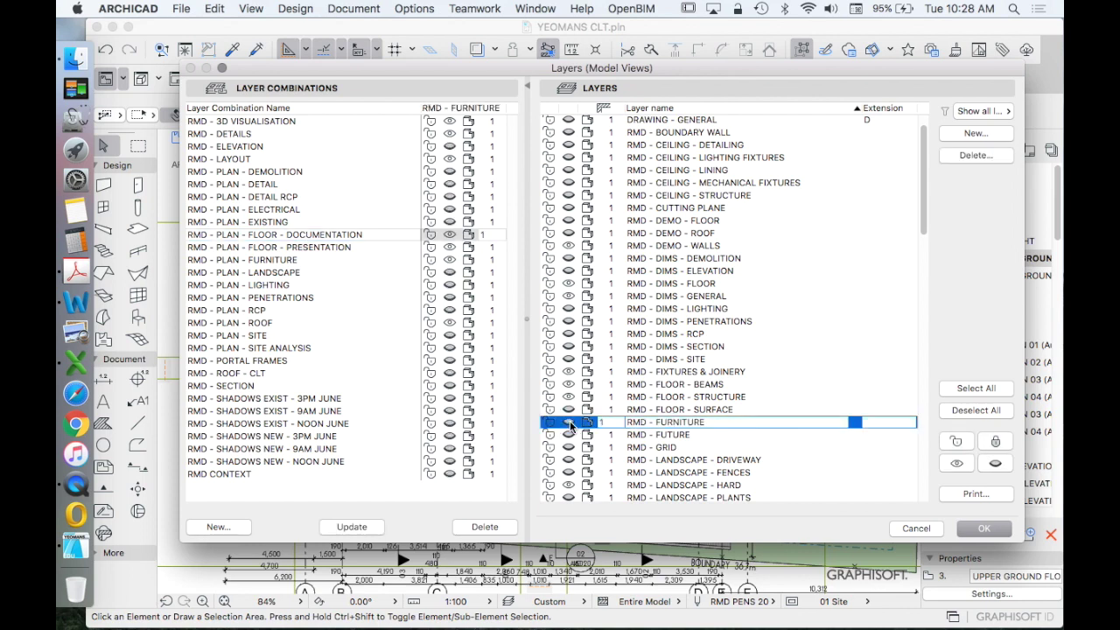
{"action": "left_click", "coordinate": [352, 527]}
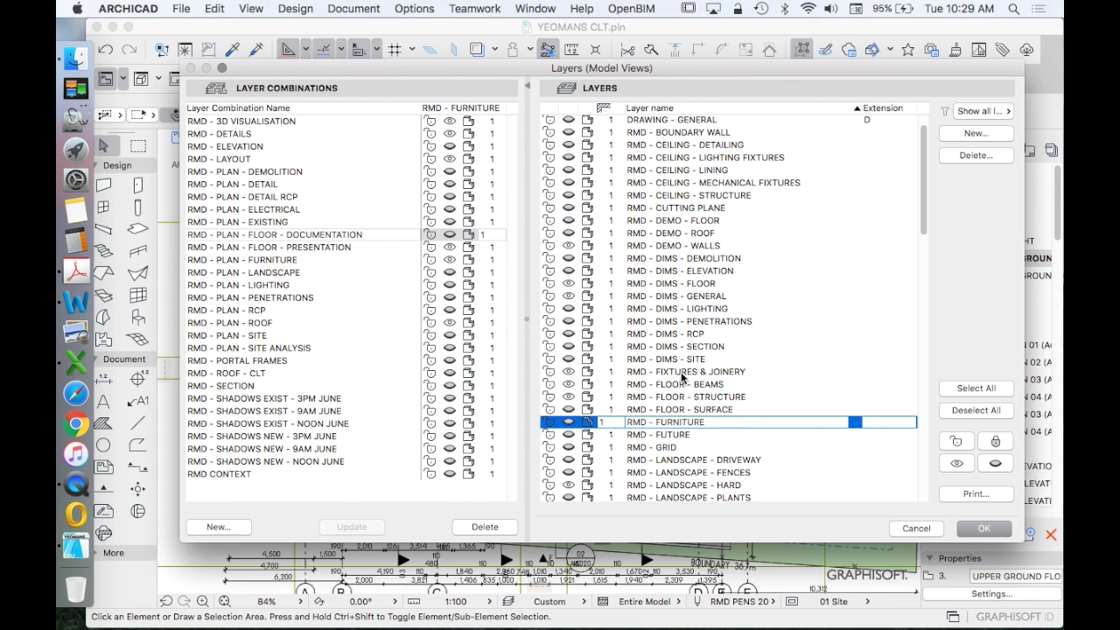
Review the imported RMD layers in the Layers list and accept the dialog with OK
{"action": "scroll", "coordinate": [683, 376], "scroll_direction": "down", "scroll_amount": 2}
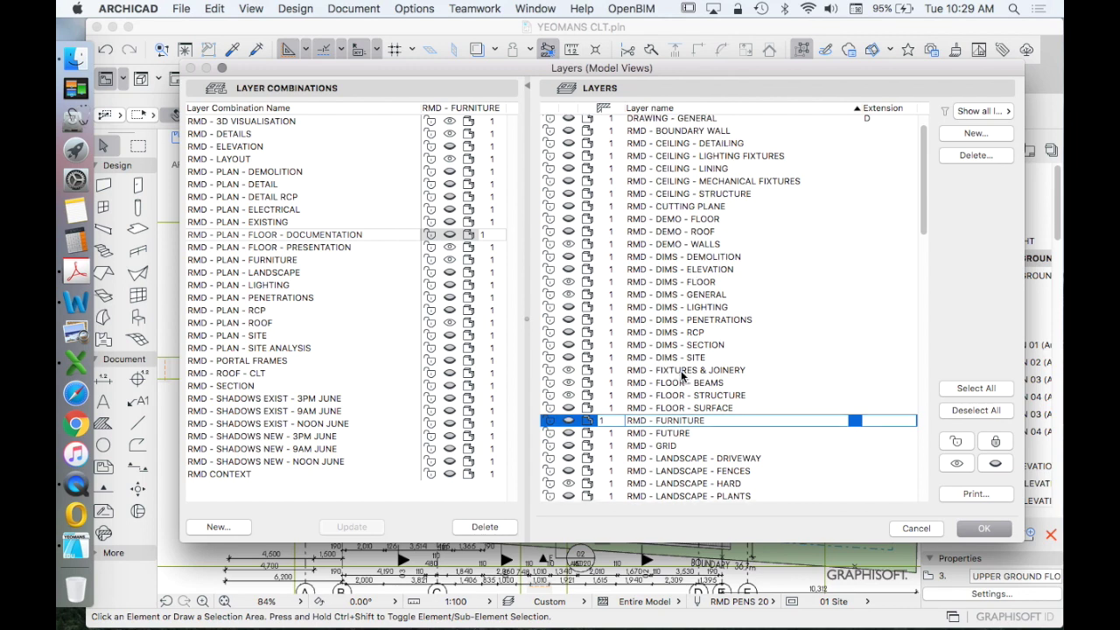
{"action": "scroll", "coordinate": [708, 355], "scroll_direction": "down", "scroll_amount": 1}
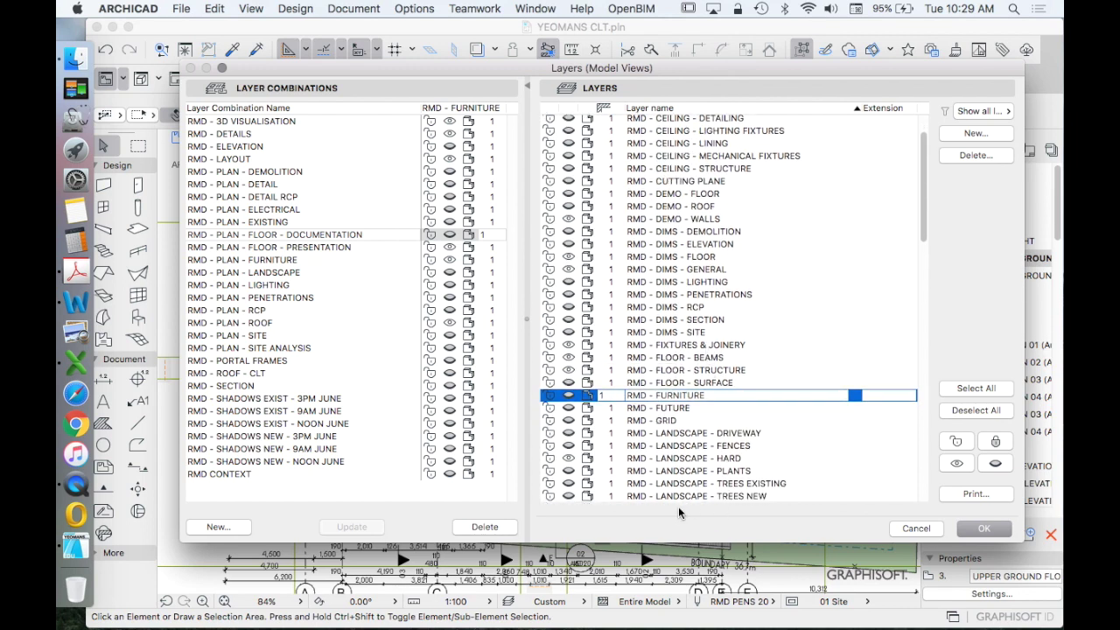
{"action": "scroll", "coordinate": [793, 399], "scroll_direction": "down", "scroll_amount": 10}
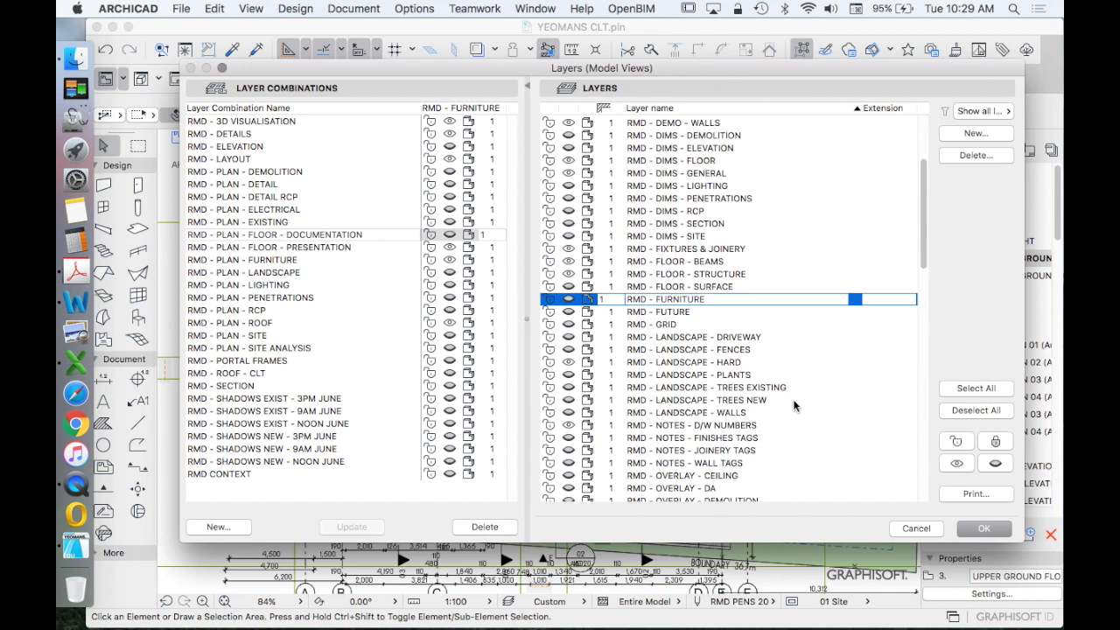
{"action": "scroll", "coordinate": [794, 398], "scroll_direction": "down", "scroll_amount": 10}
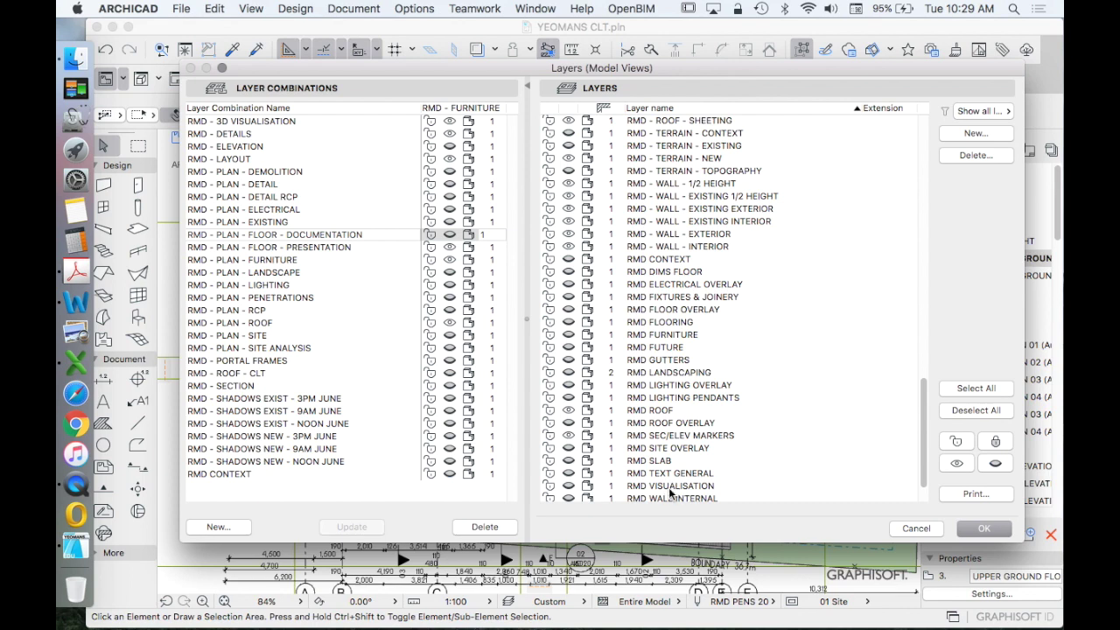
{"action": "scroll", "coordinate": [695, 453], "scroll_direction": "up", "scroll_amount": 3}
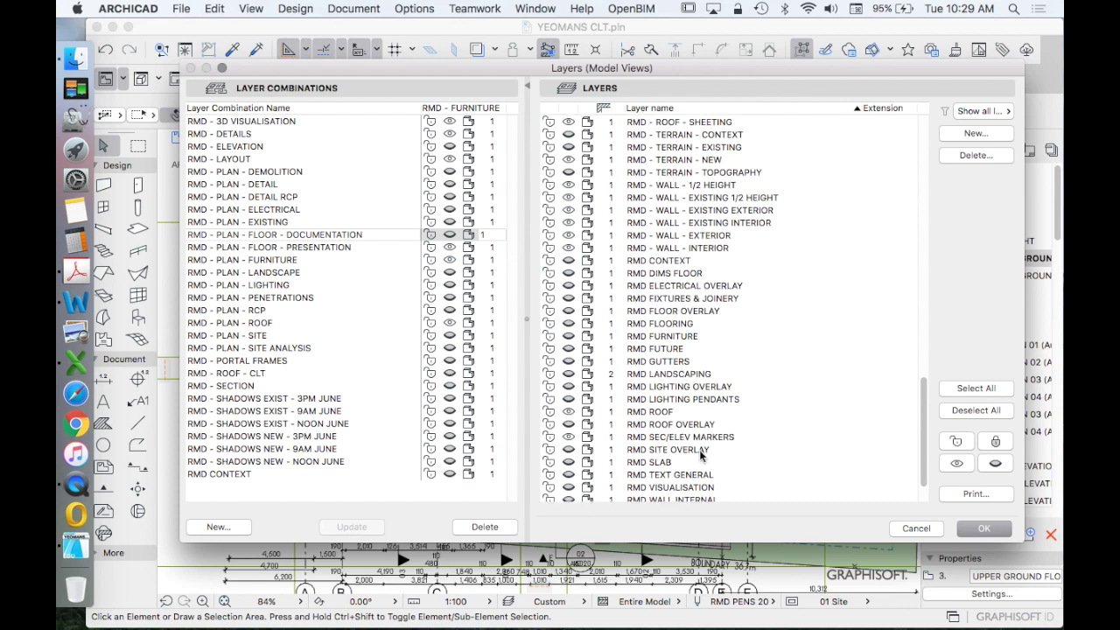
{"action": "scroll", "coordinate": [700, 438], "scroll_direction": "up", "scroll_amount": 8}
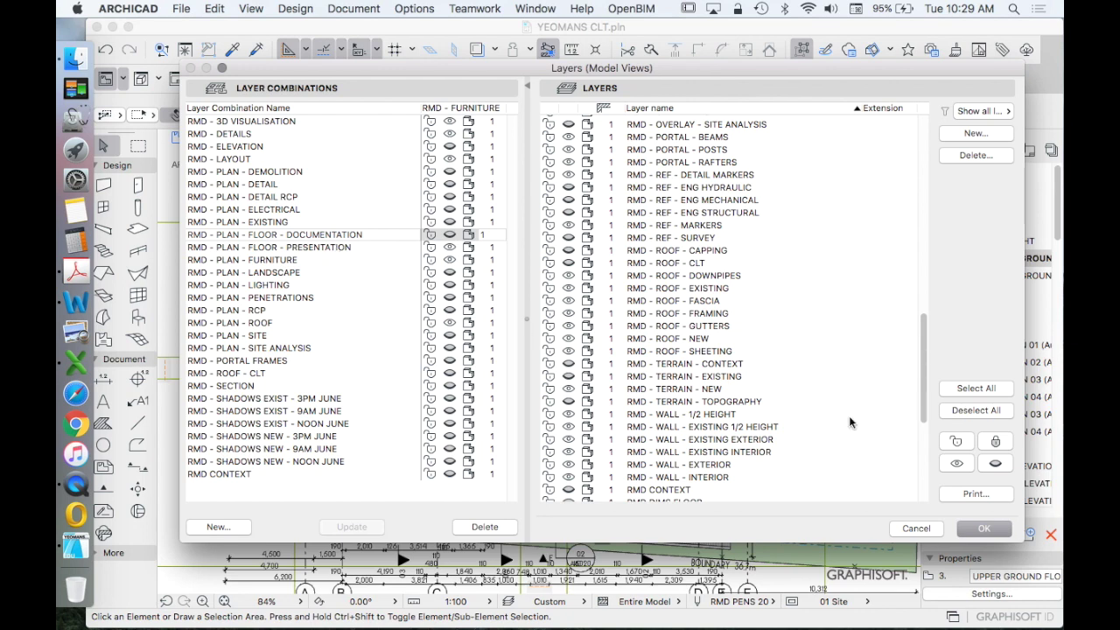
{"action": "left_click", "coordinate": [998, 530]}
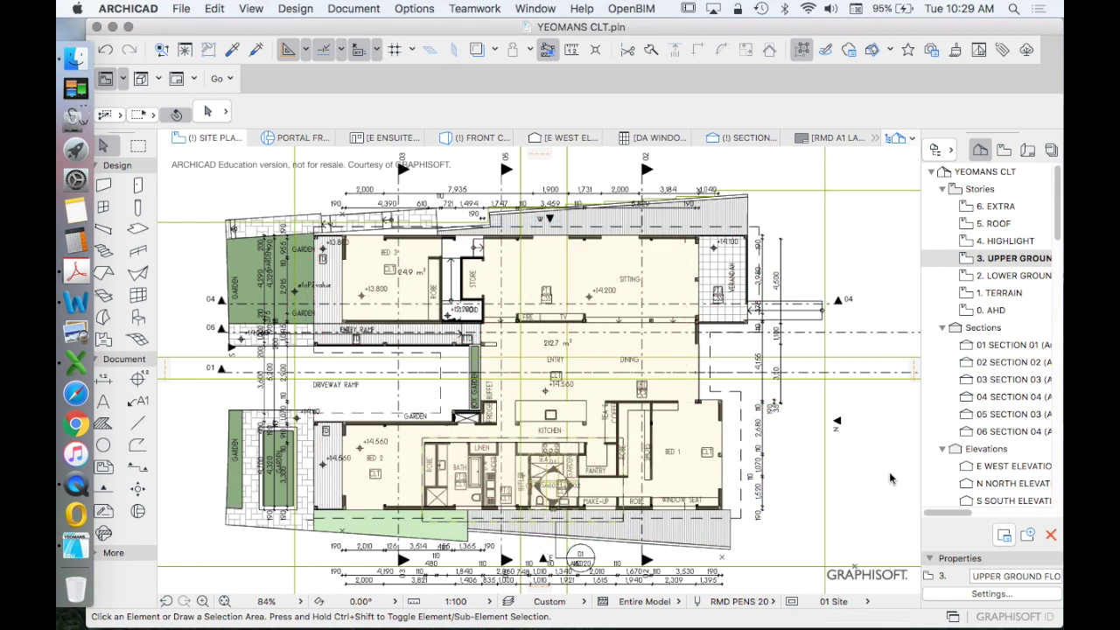
Fit the whole floor plan in the window and list the saved views in the View Map
{"action": "key", "text": "super+apostrophe"}
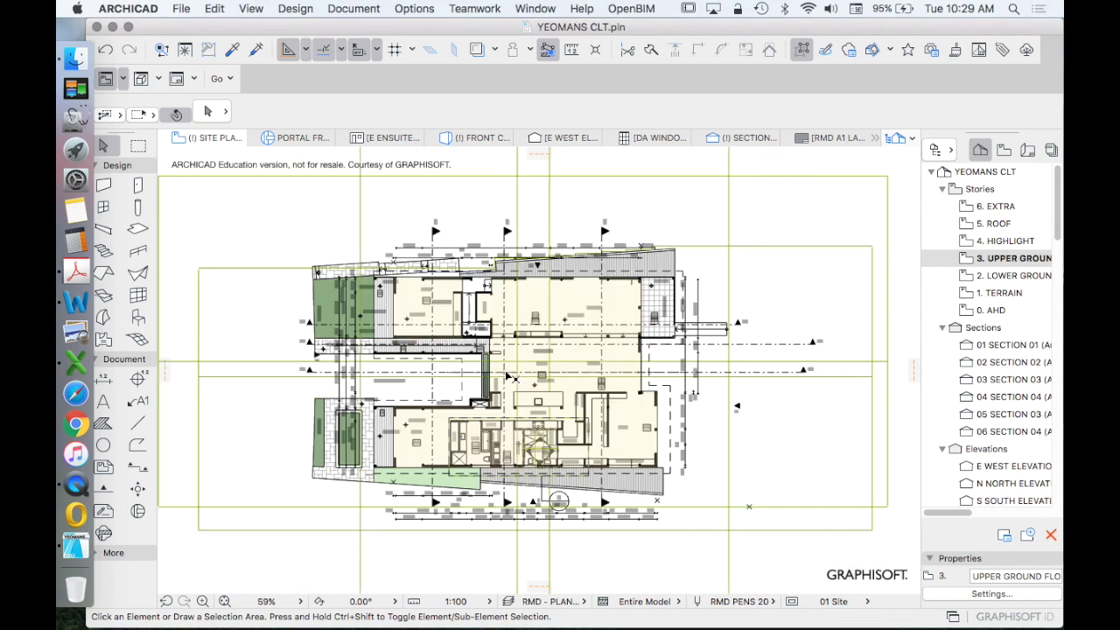
{"action": "left_click", "coordinate": [1004, 150]}
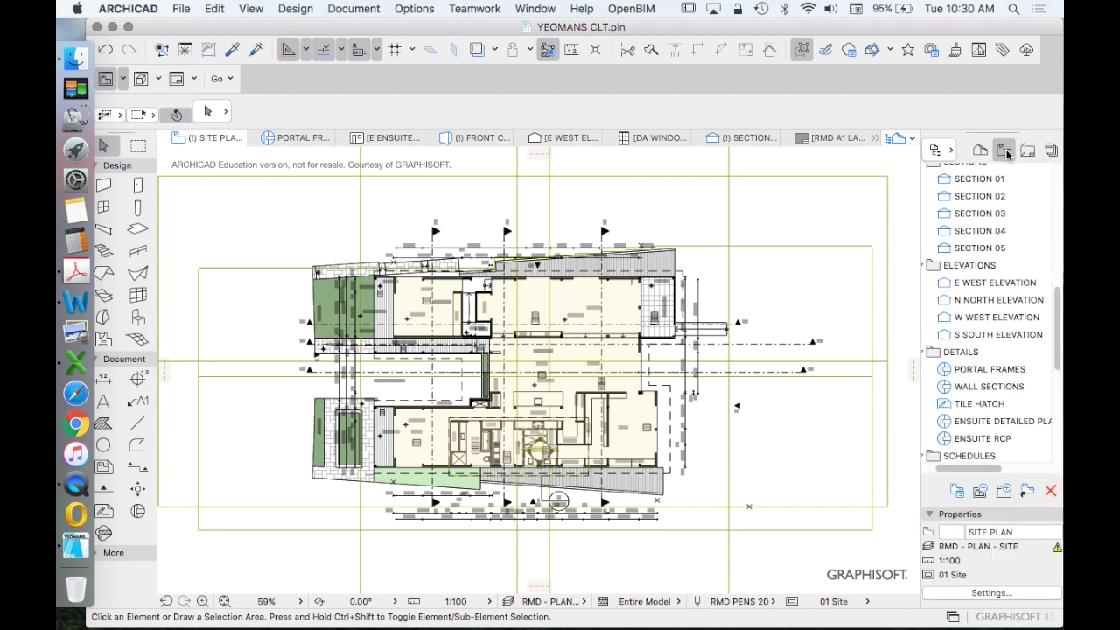
{"action": "scroll", "coordinate": [998, 262], "scroll_direction": "up", "scroll_amount": 10}
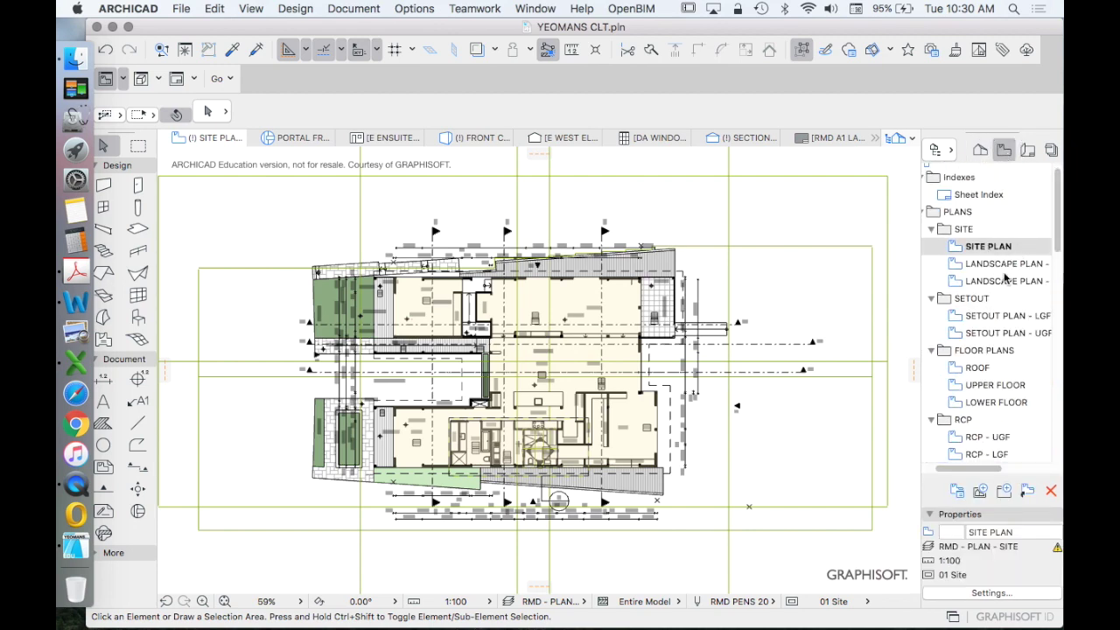
{"action": "scroll", "coordinate": [1002, 266], "scroll_direction": "down", "scroll_amount": 1}
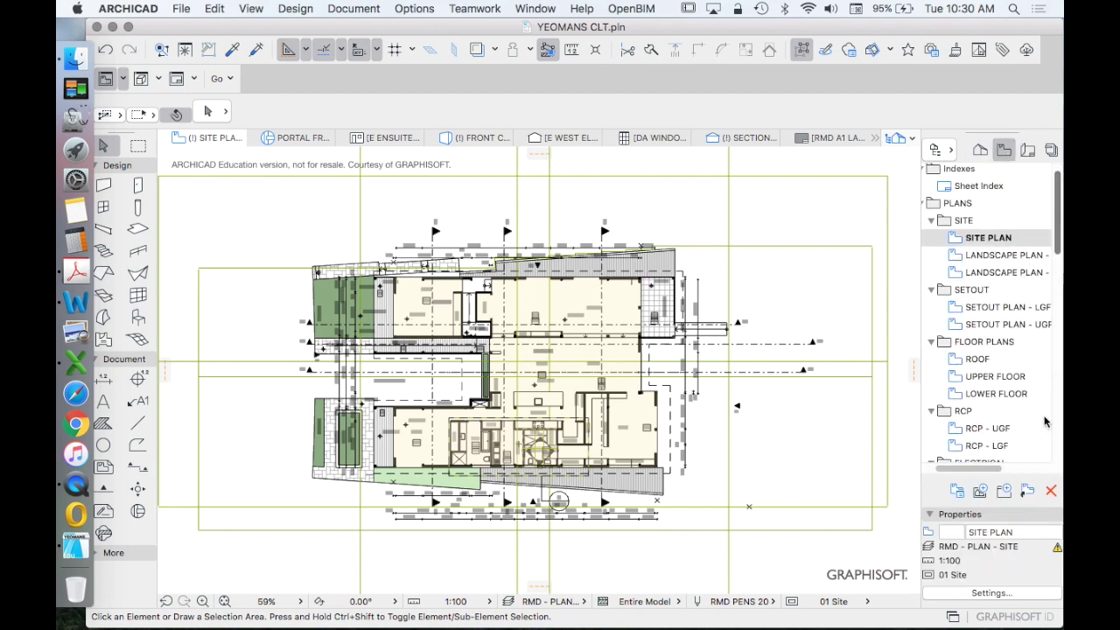
Confirm the UPPER FLOOR view keeps the RMD - PLAN - FLOOR - DOCUMENTATION combination, then show the Layout Book
{"action": "right_click", "coordinate": [982, 378]}
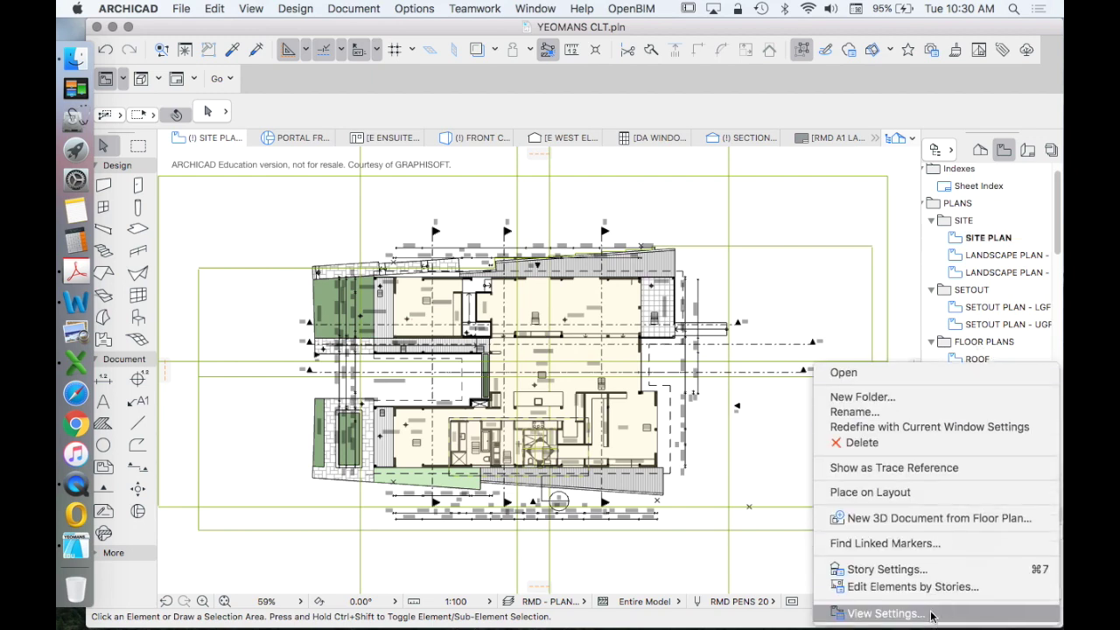
{"action": "left_click", "coordinate": [936, 610]}
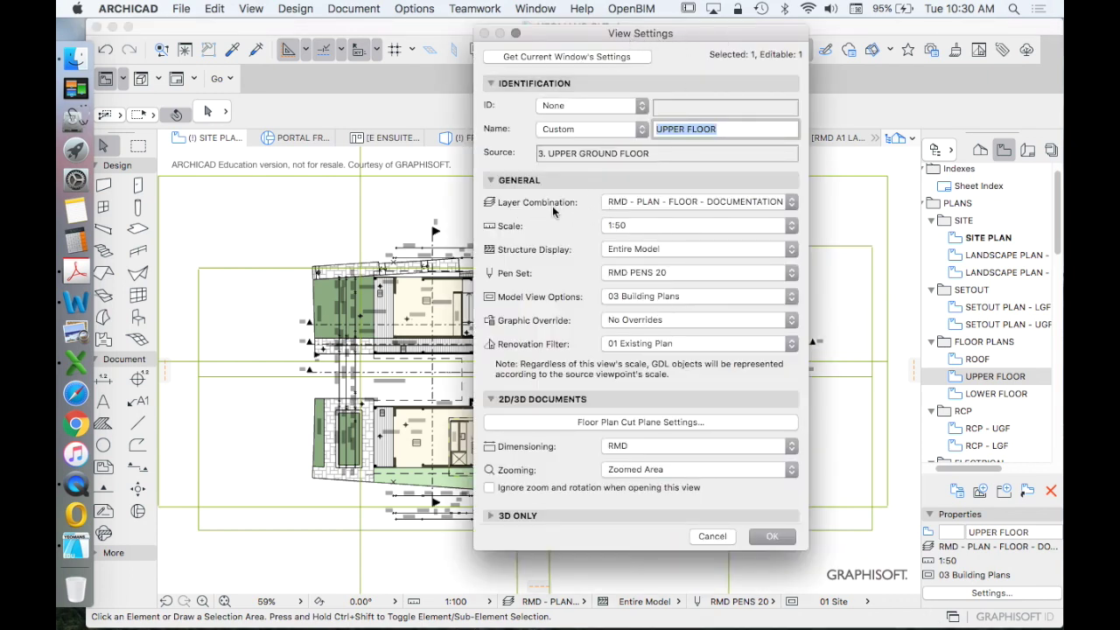
{"action": "left_click", "coordinate": [699, 204]}
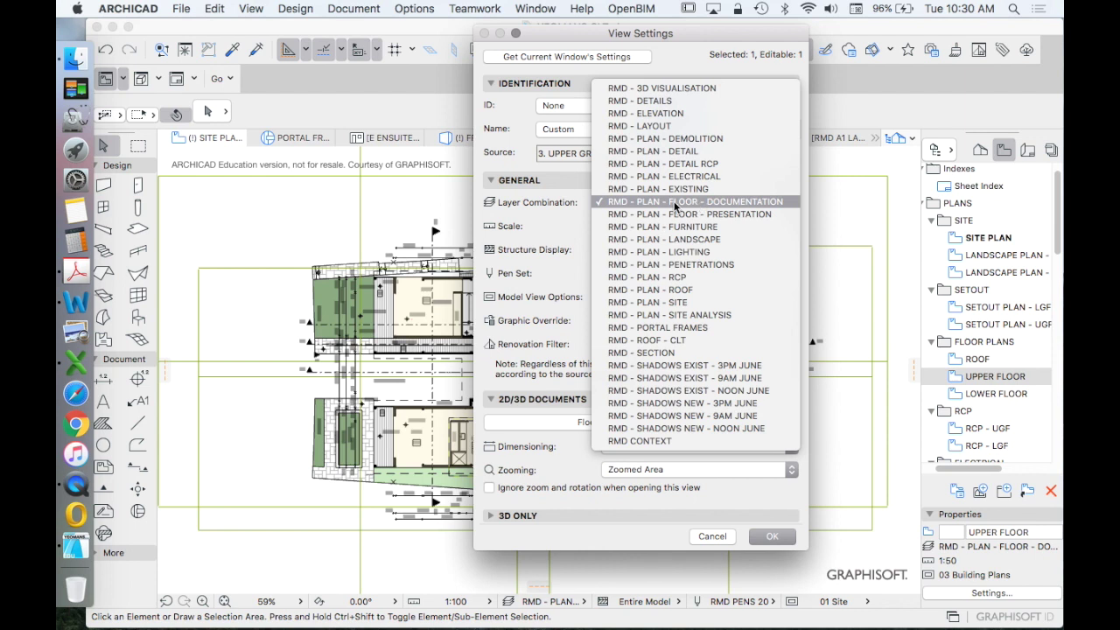
{"action": "left_click", "coordinate": [675, 203]}
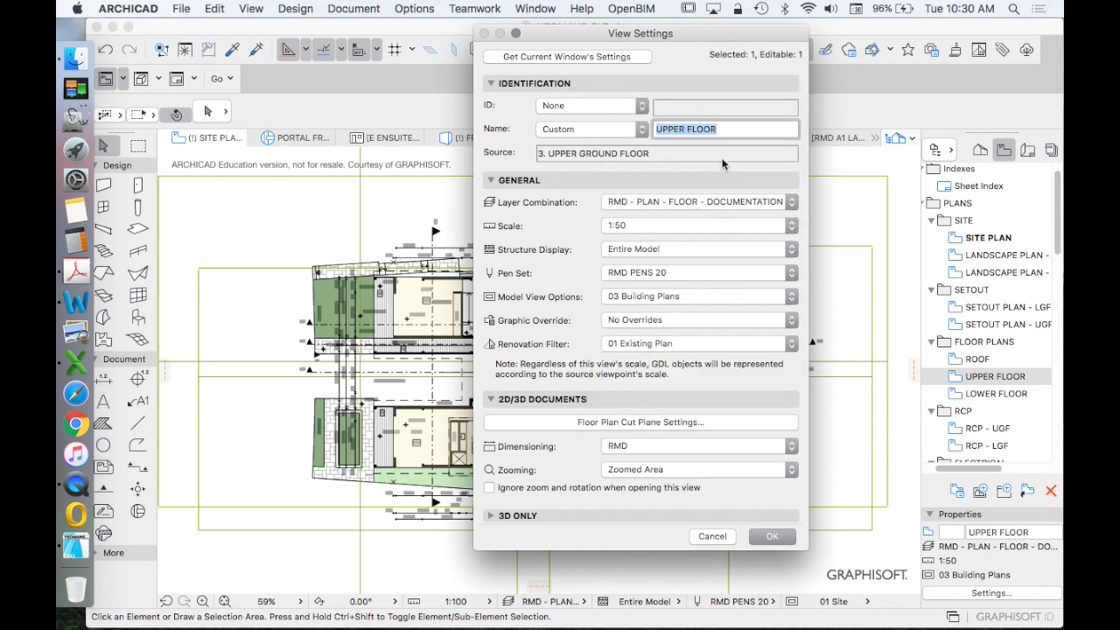
{"action": "left_click", "coordinate": [772, 537]}
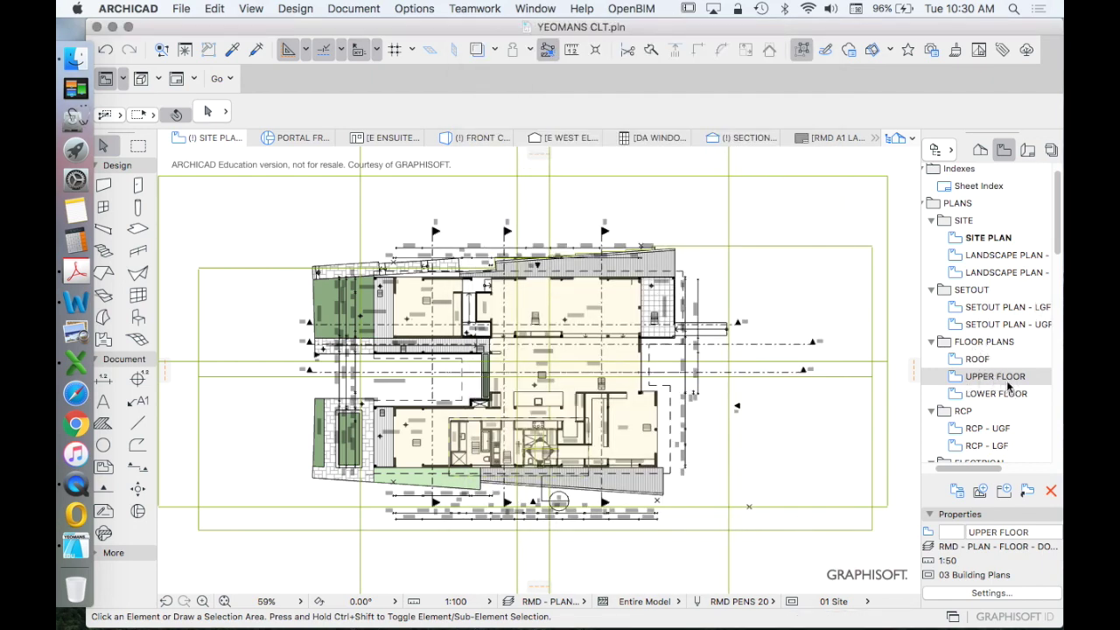
{"action": "left_click", "coordinate": [1027, 149]}
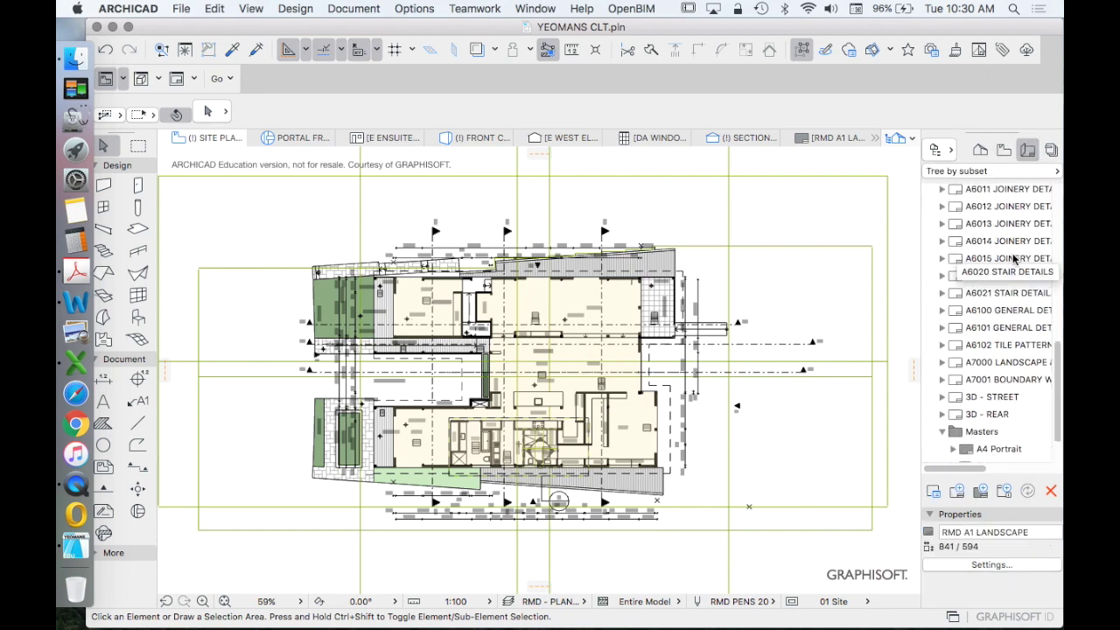
Open the A2001 UPPER GROUND FLOOR layout, then the A2101 RCP - UGF layout
{"action": "scroll", "coordinate": [1013, 258], "scroll_direction": "up", "scroll_amount": 15}
{"action": "left_click_drag", "start_coordinate": [974, 470], "coordinate": [989, 471]}
{"action": "left_click", "coordinate": [1008, 315]}
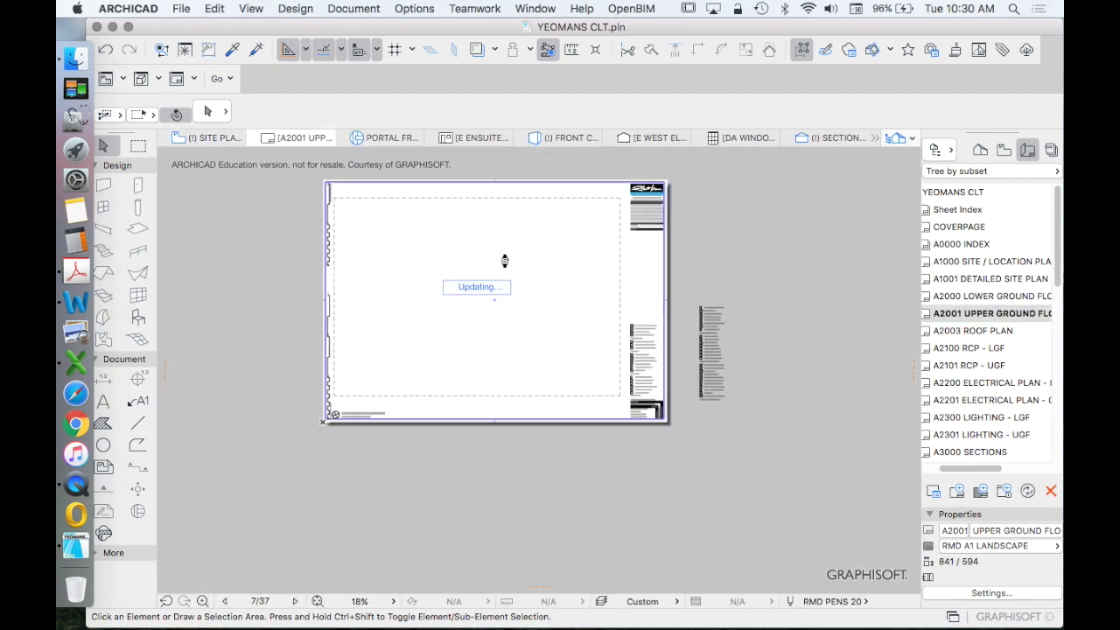
{"action": "left_click", "coordinate": [521, 204]}
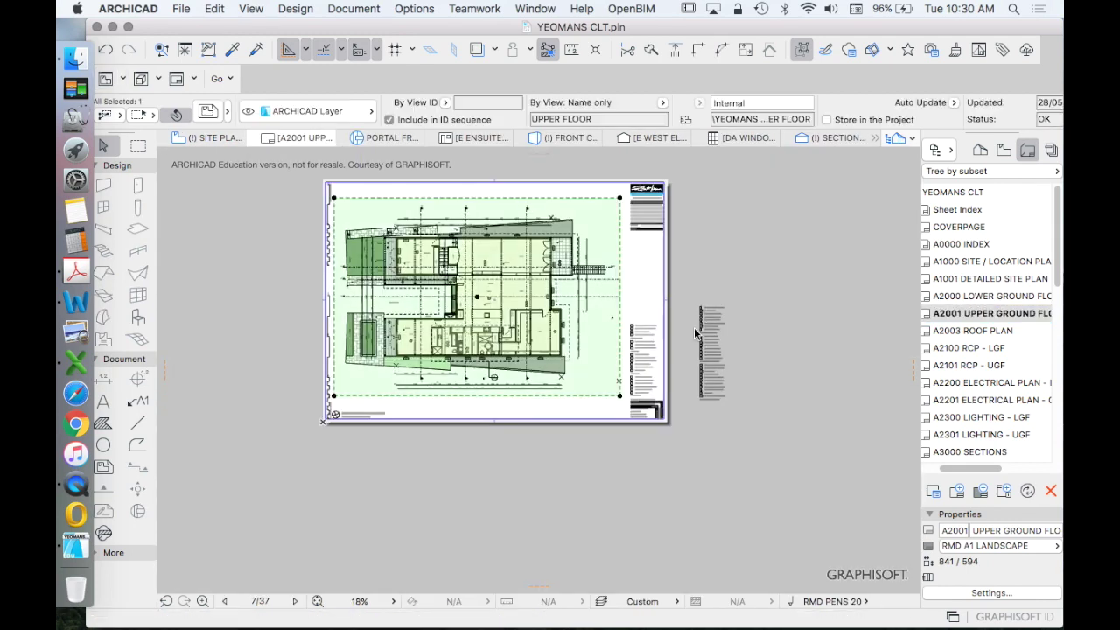
{"action": "left_click", "coordinate": [969, 366]}
{"action": "double_click", "coordinate": [969, 366]}
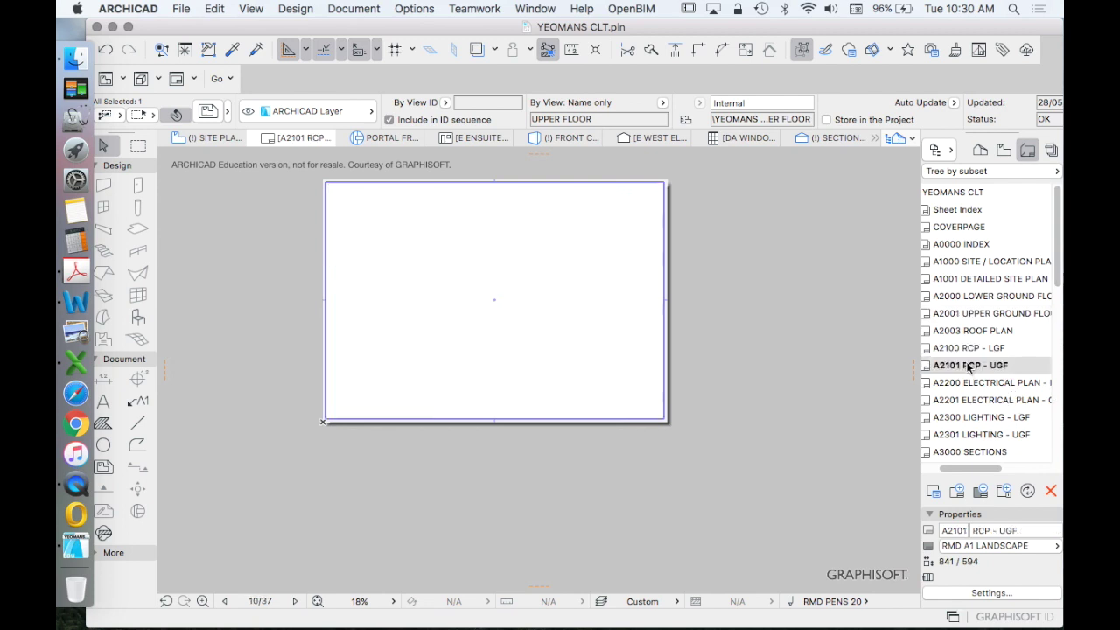
Open the A2301 LIGHTING - UGF layout and check its placed lighting plan drawing
{"action": "scroll", "coordinate": [1020, 342], "scroll_direction": "down", "scroll_amount": 1}
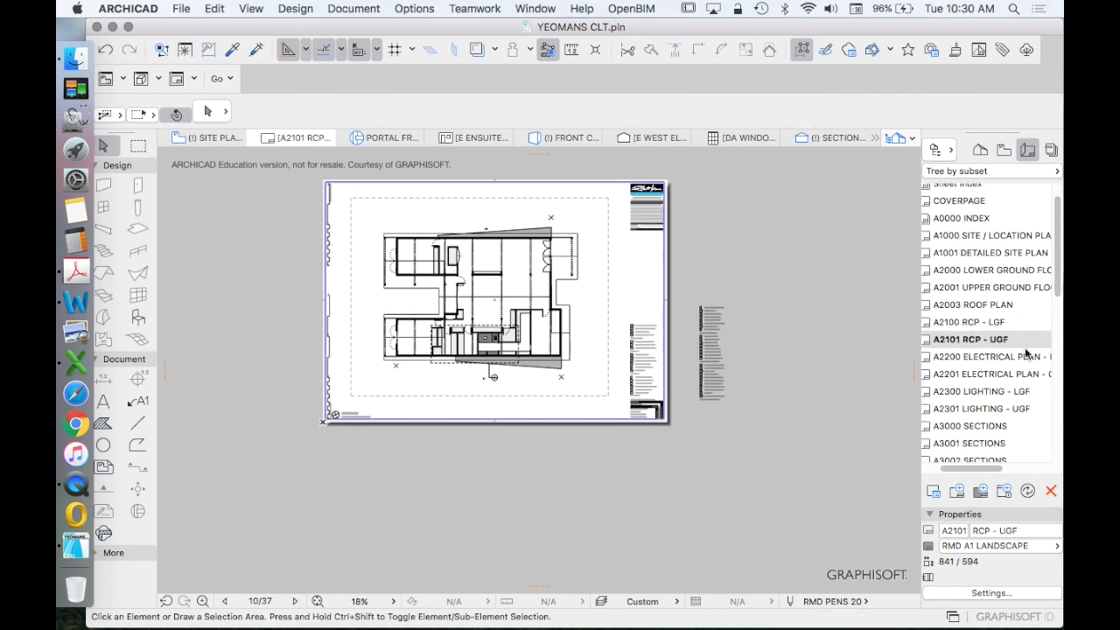
{"action": "left_click", "coordinate": [966, 409]}
{"action": "double_click", "coordinate": [966, 409]}
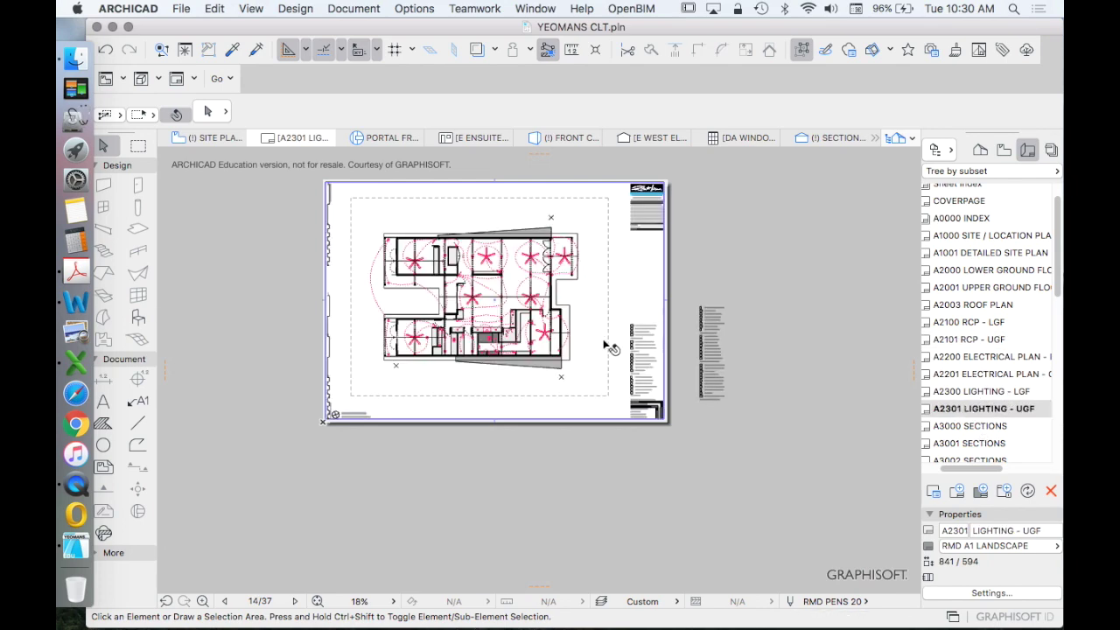
{"action": "scroll", "coordinate": [415, 211], "scroll_direction": "up", "scroll_amount": 3}
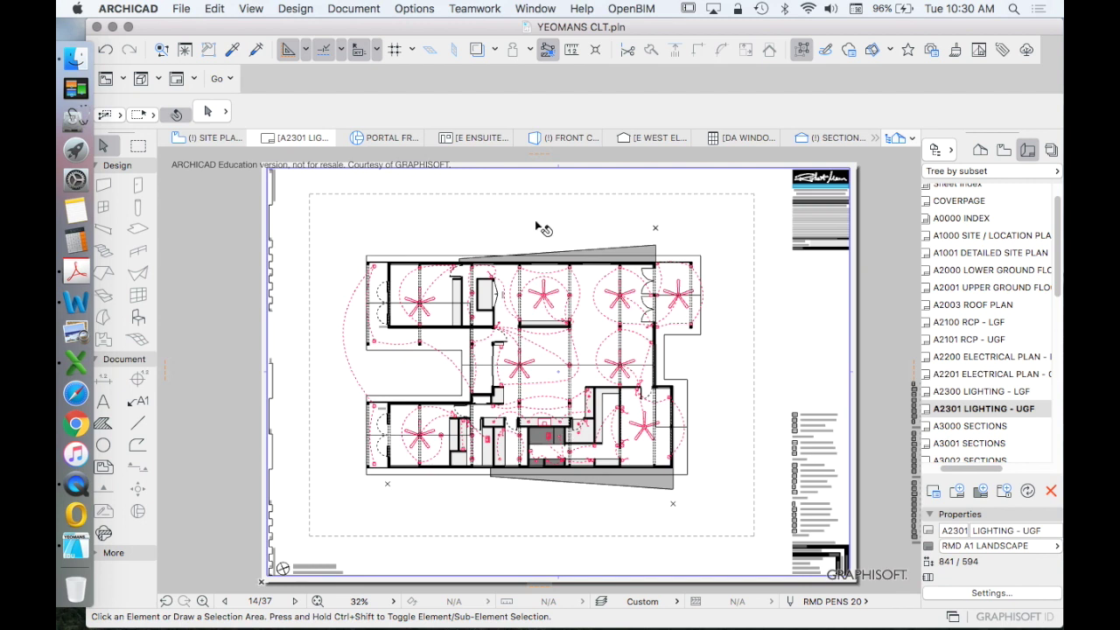
{"action": "left_click", "coordinate": [634, 202]}
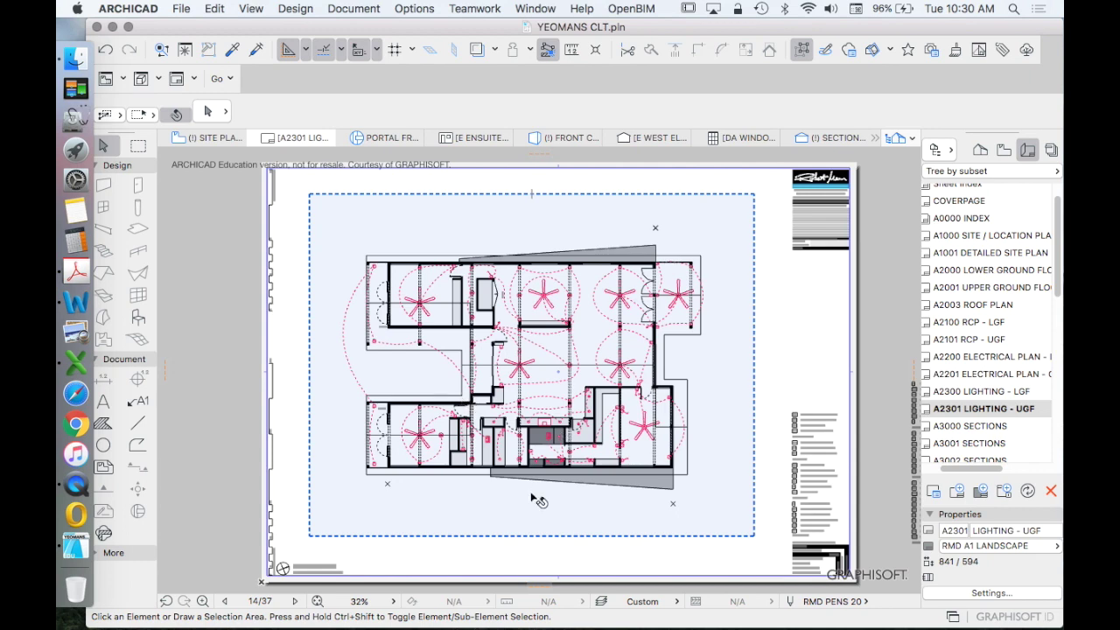
{"action": "key", "text": "Escape"}
{"action": "left_click", "coordinate": [588, 479]}
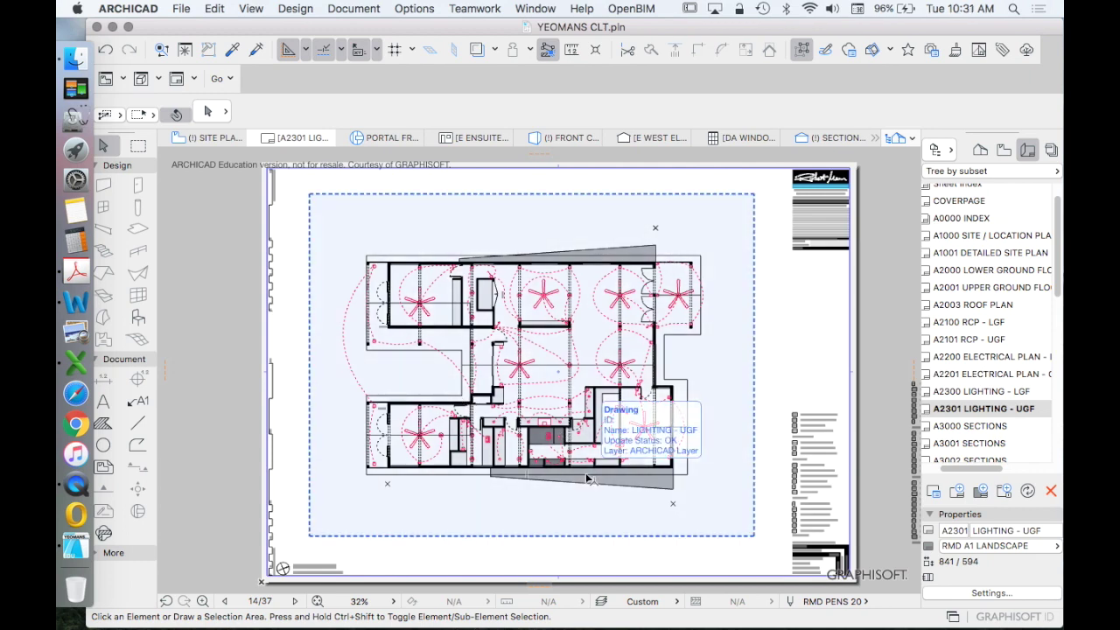
{"action": "key", "text": "Escape"}
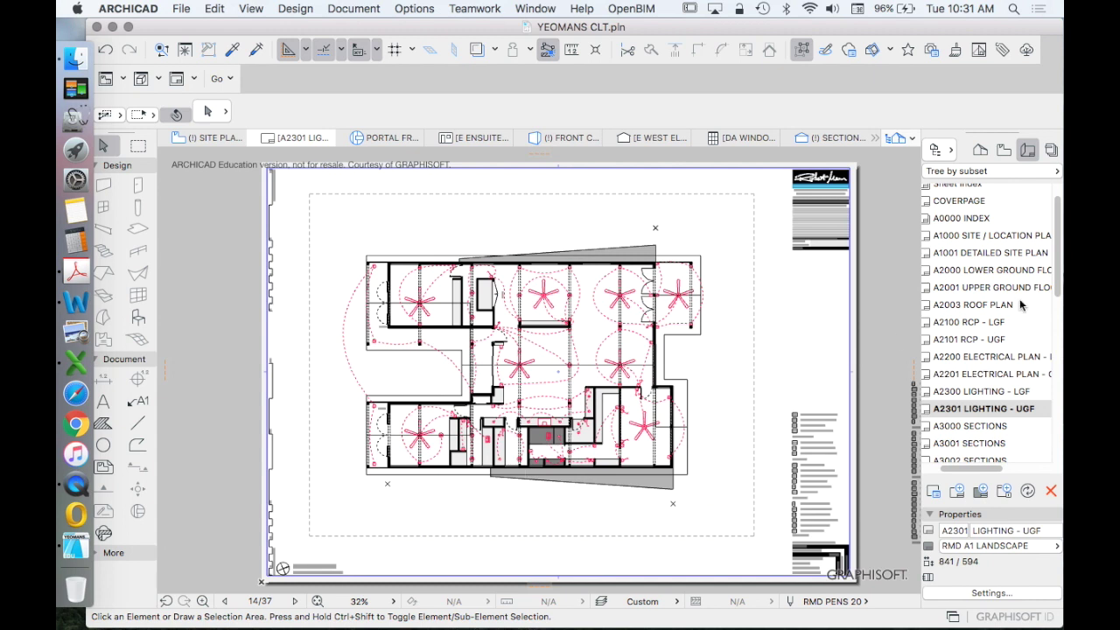
{"action": "scroll", "coordinate": [1022, 308], "scroll_direction": "down", "scroll_amount": 5}
{"action": "scroll", "coordinate": [1023, 315], "scroll_direction": "down", "scroll_amount": 4}
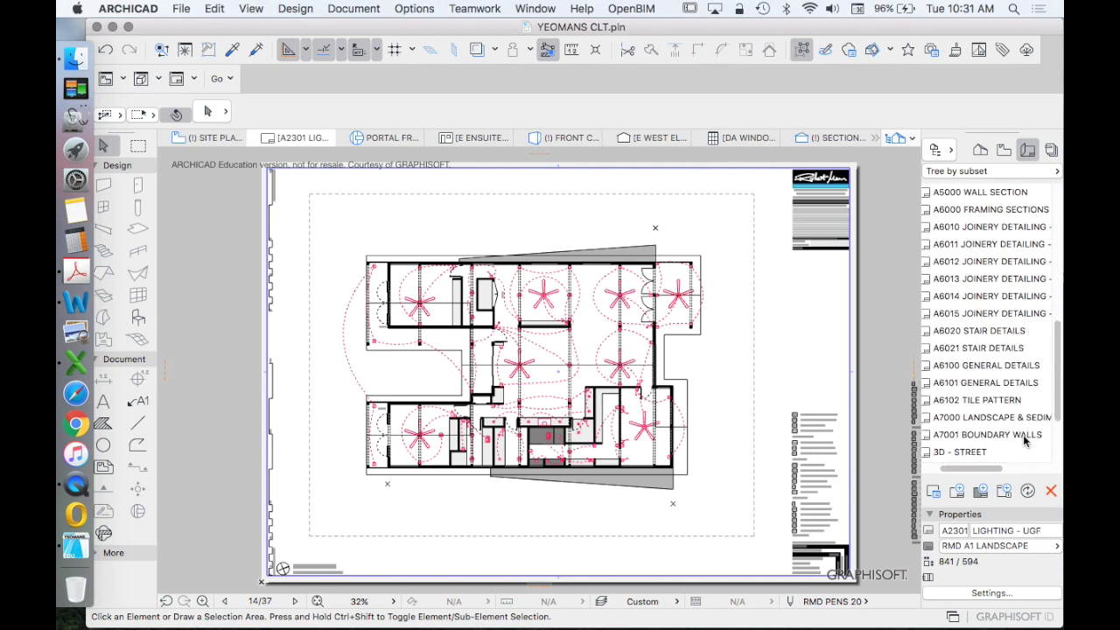
{"action": "scroll", "coordinate": [1028, 444], "scroll_direction": "down", "scroll_amount": 1}
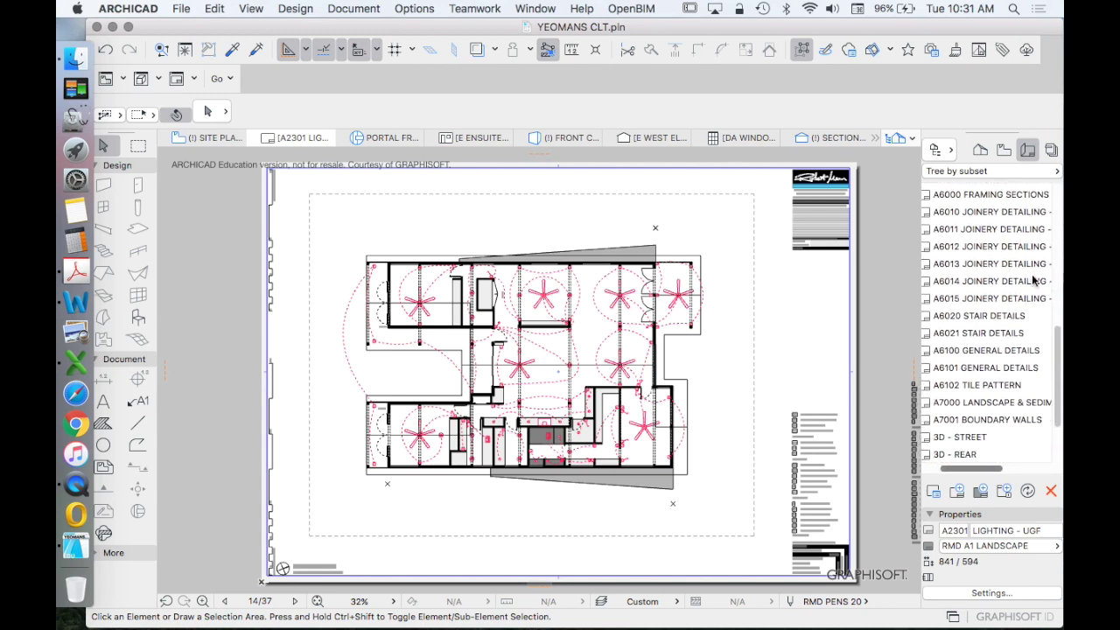
Open the ensuite detailed plan view from the View Map
{"action": "left_click", "coordinate": [980, 150]}
{"action": "left_click", "coordinate": [1004, 150]}
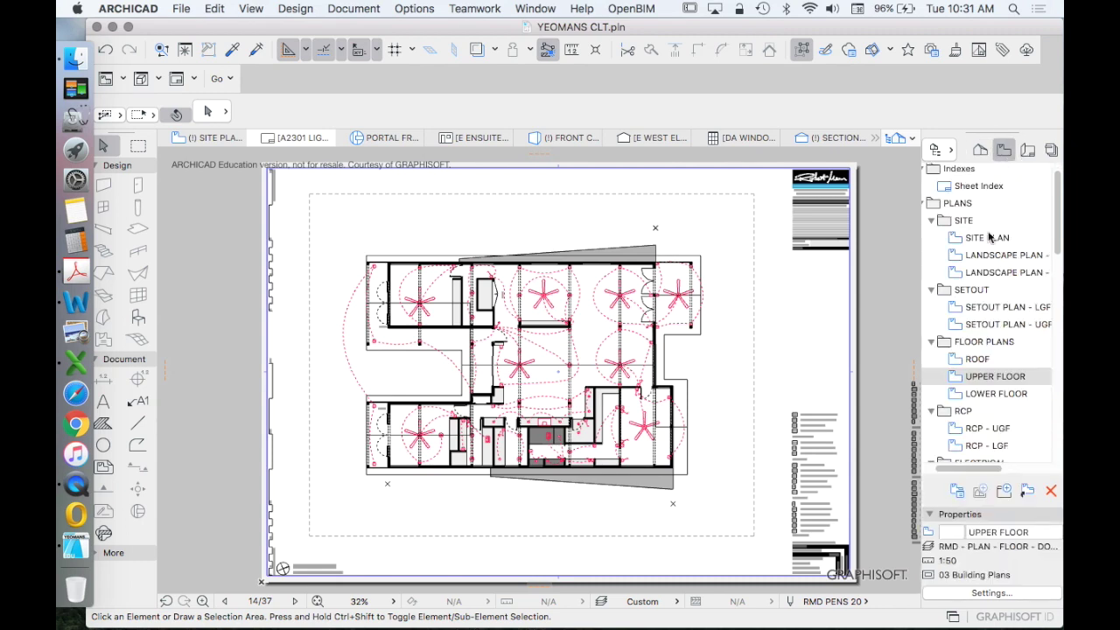
{"action": "scroll", "coordinate": [1024, 300], "scroll_direction": "down", "scroll_amount": 10}
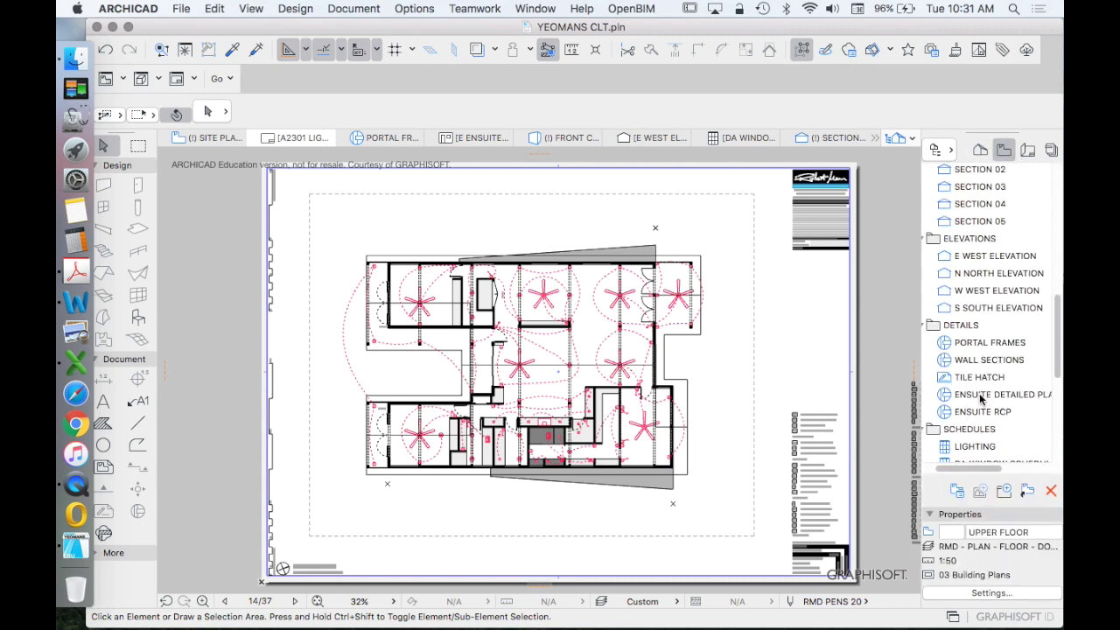
{"action": "double_click", "coordinate": [980, 396]}
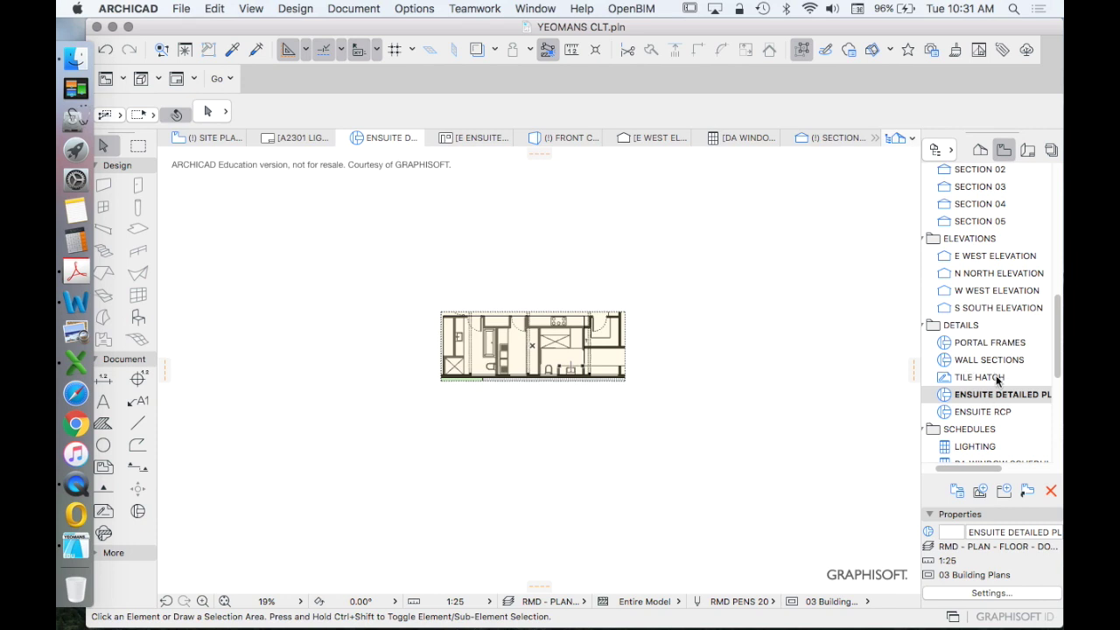
Return to the Project Map and open the 3. UPPER GROUND story floor plan
{"action": "left_click", "coordinate": [979, 153]}
{"action": "scroll", "coordinate": [1019, 332], "scroll_direction": "down", "scroll_amount": 1}
{"action": "scroll", "coordinate": [1021, 328], "scroll_direction": "down", "scroll_amount": 1}
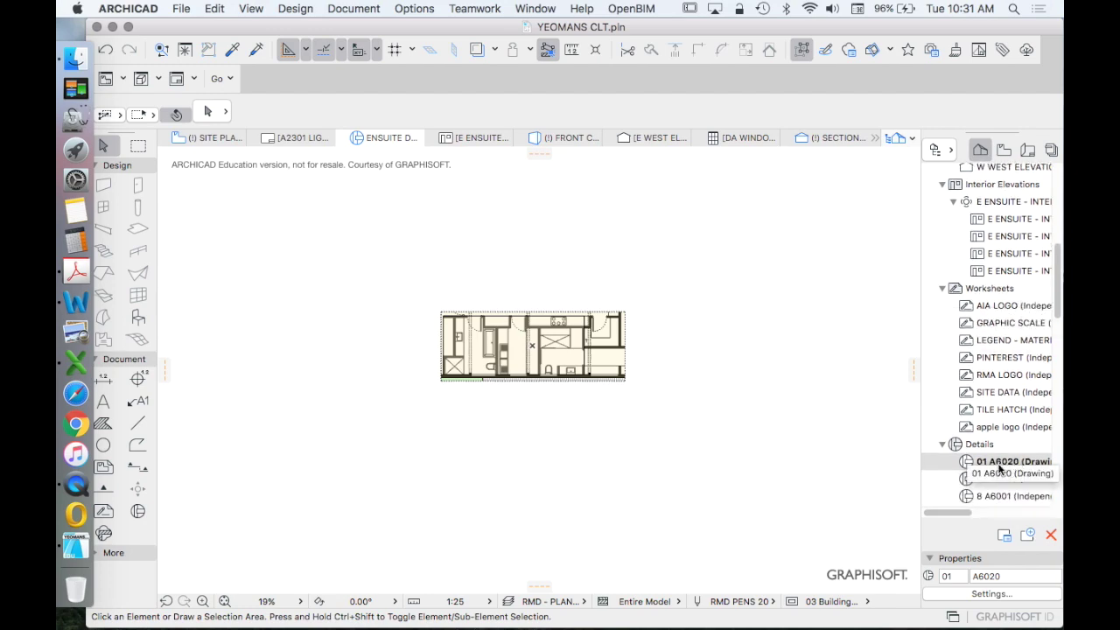
{"action": "scroll", "coordinate": [650, 315], "scroll_direction": "up", "scroll_amount": 10}
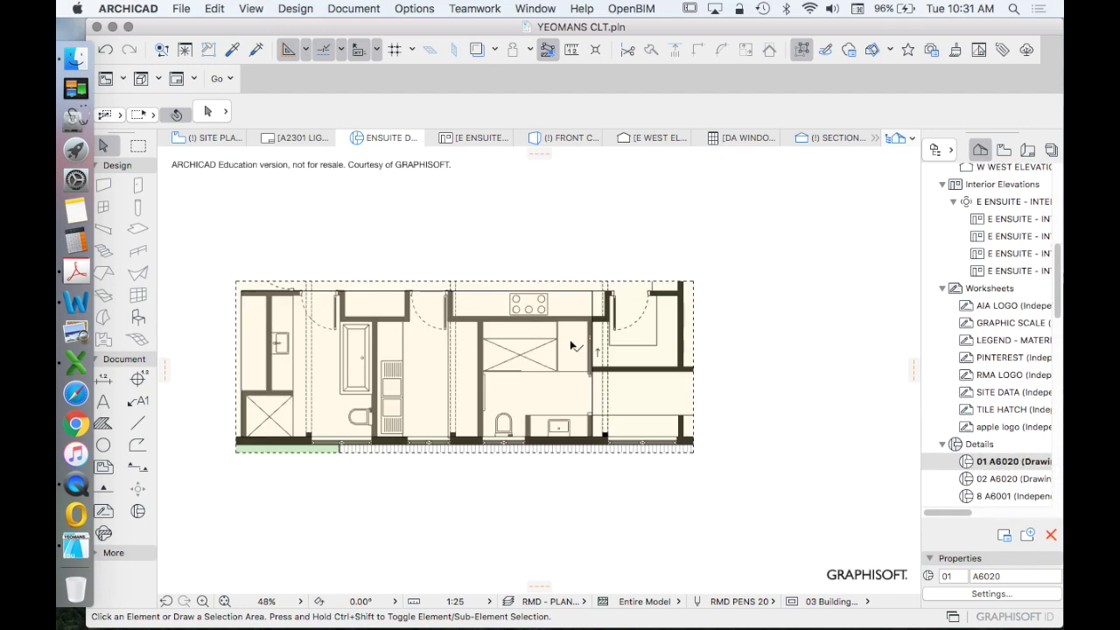
{"action": "scroll", "coordinate": [370, 377], "scroll_direction": "up", "scroll_amount": 3}
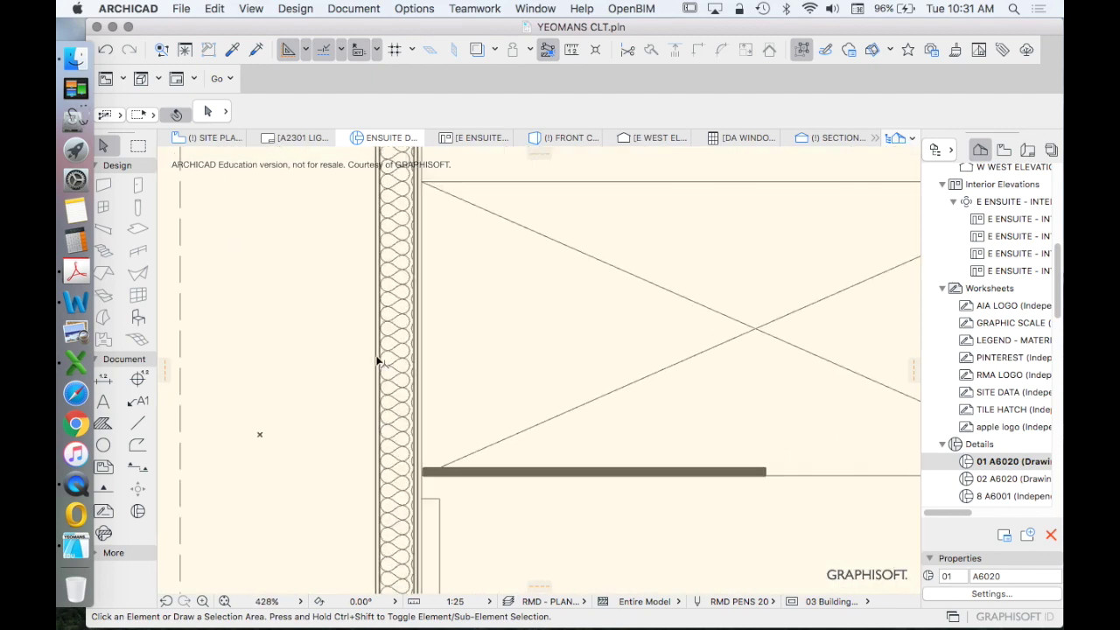
{"action": "left_click", "coordinate": [377, 358]}
{"action": "scroll", "coordinate": [377, 355], "scroll_direction": "down", "scroll_amount": 10}
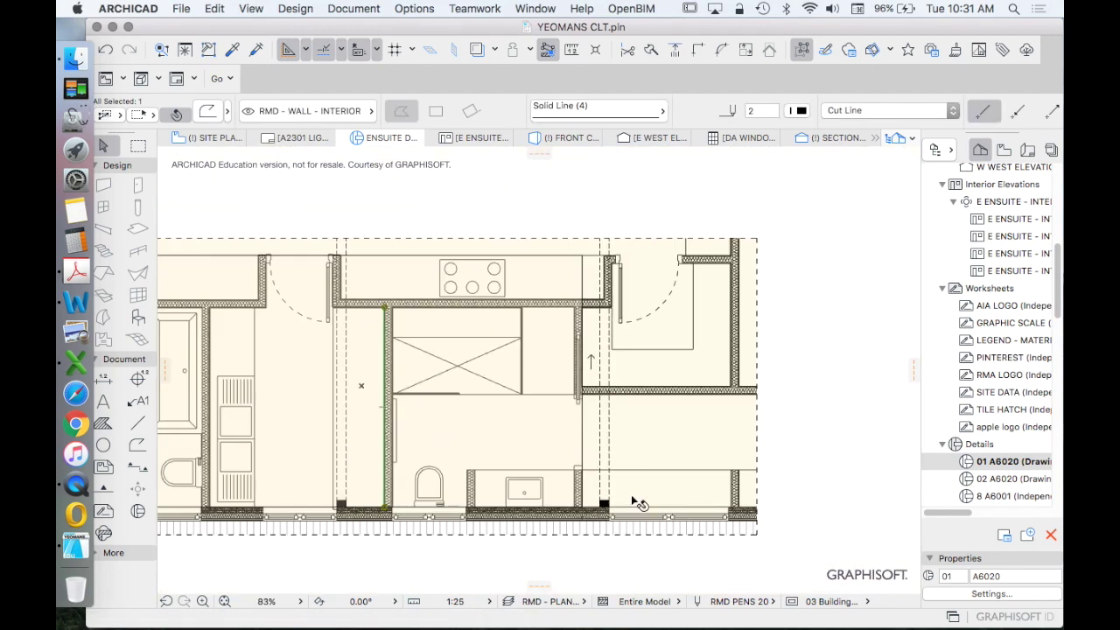
{"action": "scroll", "coordinate": [637, 448], "scroll_direction": "down", "scroll_amount": 5}
{"action": "scroll", "coordinate": [981, 389], "scroll_direction": "up", "scroll_amount": 10}
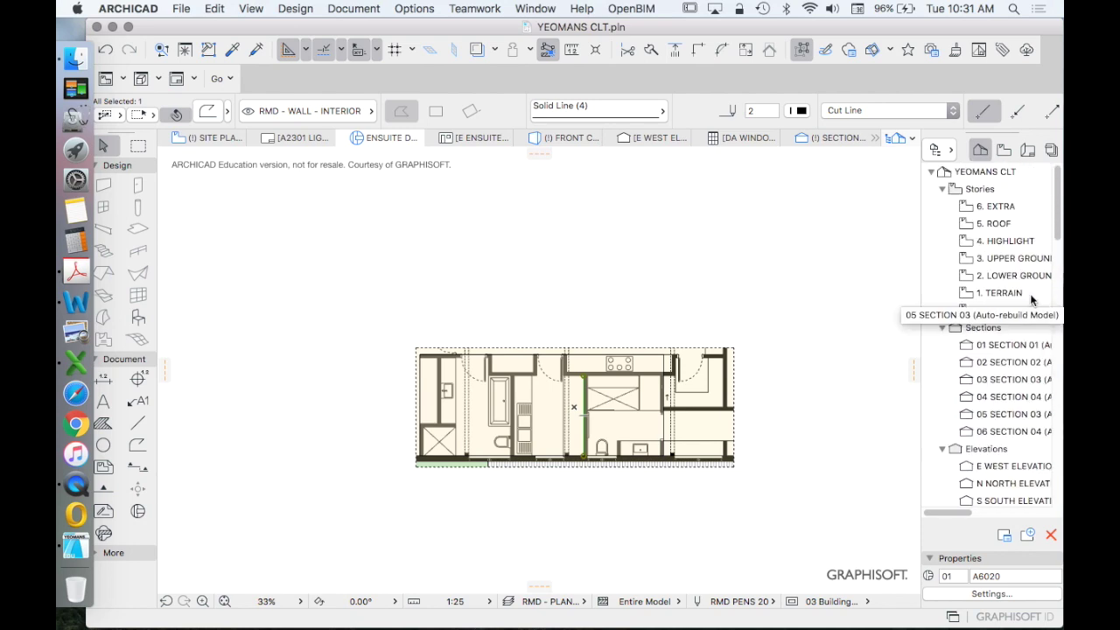
{"action": "double_click", "coordinate": [997, 258]}
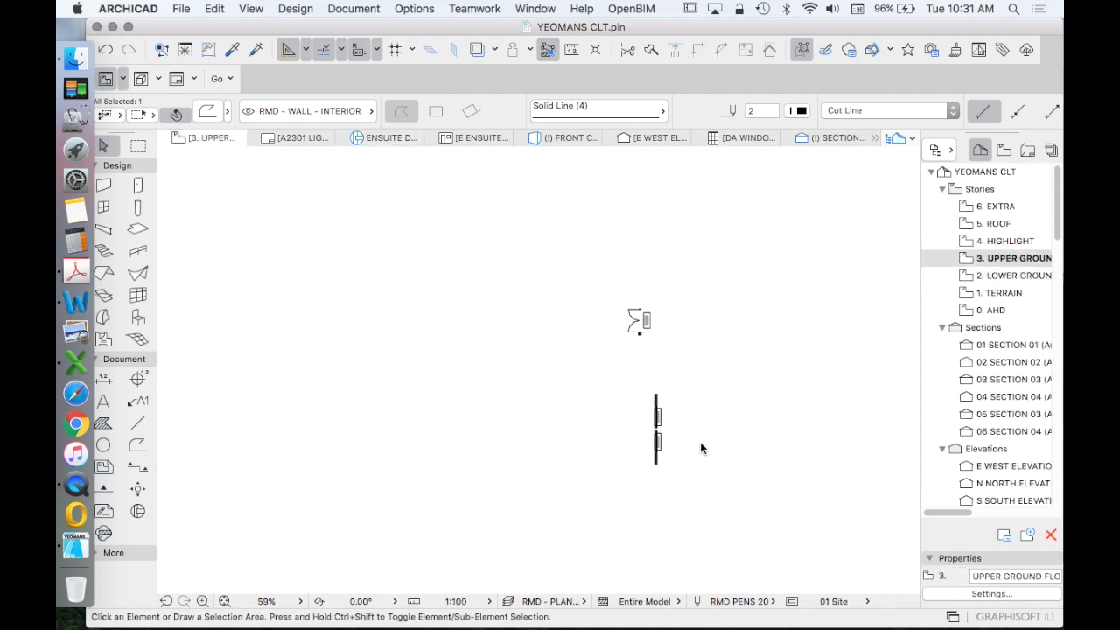
Change the 3. UPPER GROUND plan scale from 1:100 to 1:20 and review the ensuite area
{"action": "scroll", "coordinate": [578, 462], "scroll_direction": "up", "scroll_amount": 8}
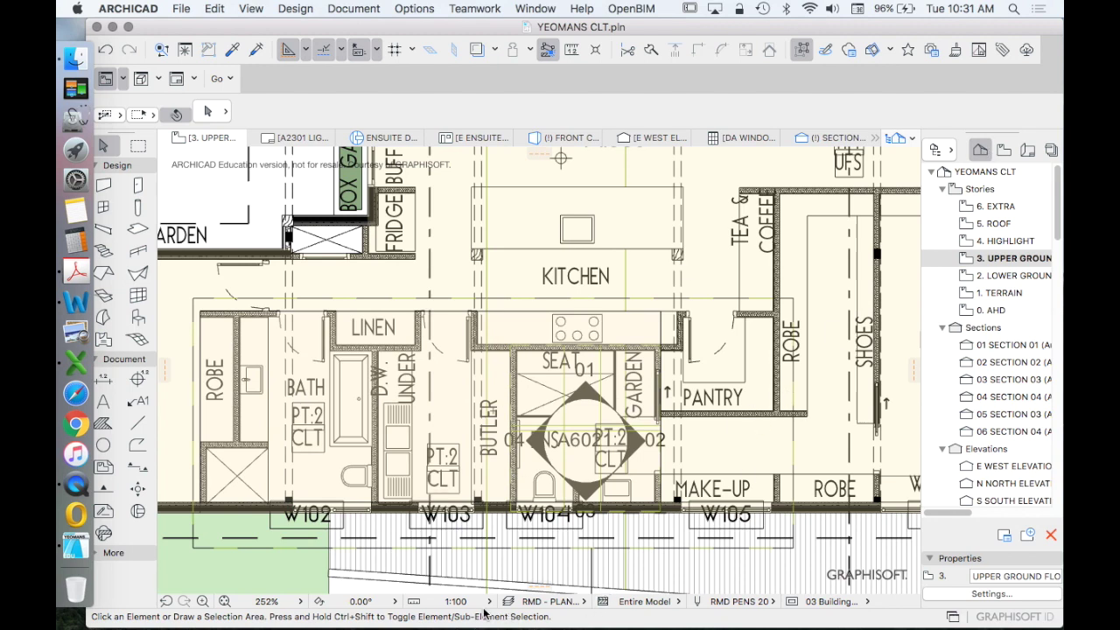
{"action": "left_click", "coordinate": [456, 601]}
{"action": "left_click", "coordinate": [523, 497]}
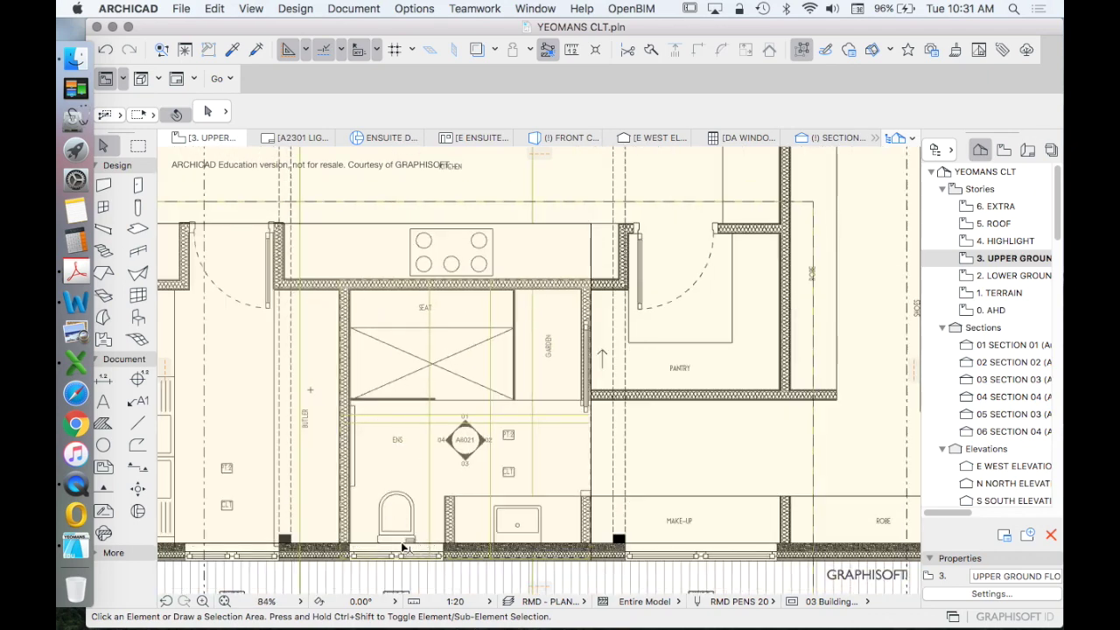
{"action": "scroll", "coordinate": [442, 567], "scroll_direction": "up", "scroll_amount": 3}
{"action": "scroll", "coordinate": [452, 341], "scroll_direction": "down", "scroll_amount": 3}
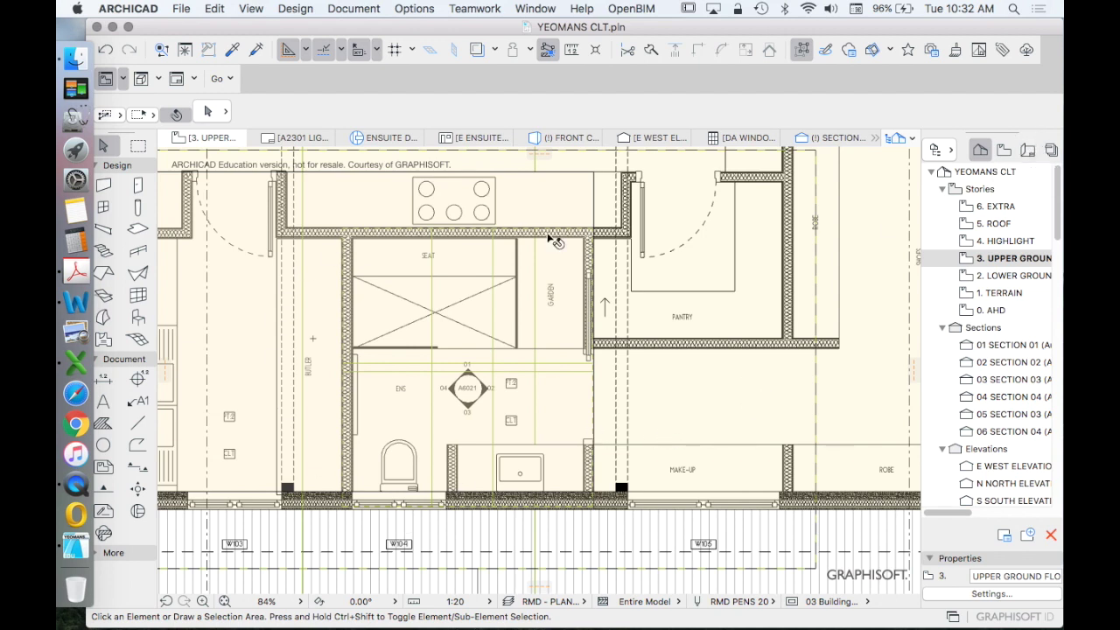
{"action": "scroll", "coordinate": [617, 499], "scroll_direction": "down", "scroll_amount": 5}
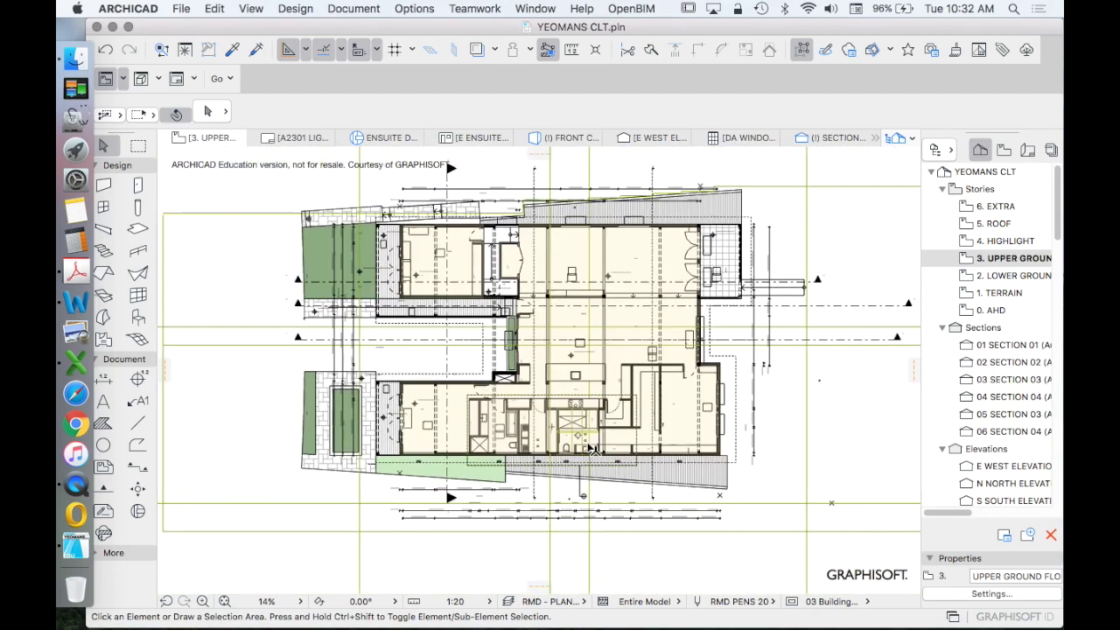
{"action": "scroll", "coordinate": [587, 441], "scroll_direction": "up", "scroll_amount": 5}
{"action": "scroll", "coordinate": [583, 438], "scroll_direction": "up", "scroll_amount": 2}
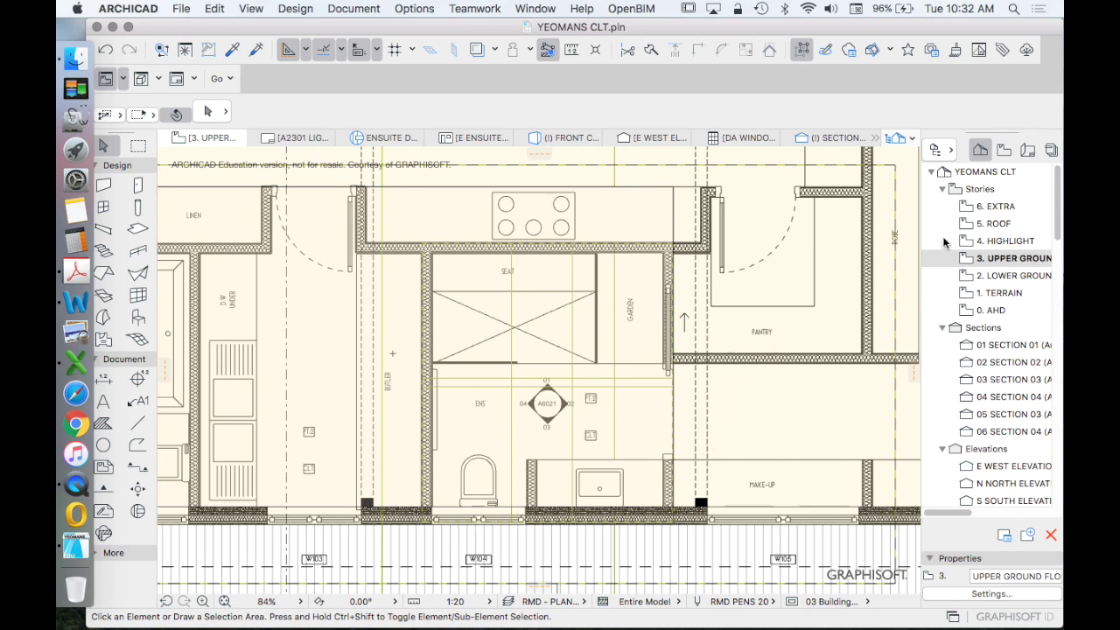
Set the Fill tool to layer RMD - OVERLAY - DETAIL, A EMPTY FILL pattern, and pen 19
{"action": "left_click", "coordinate": [102, 423]}
{"action": "left_click", "coordinate": [282, 111]}
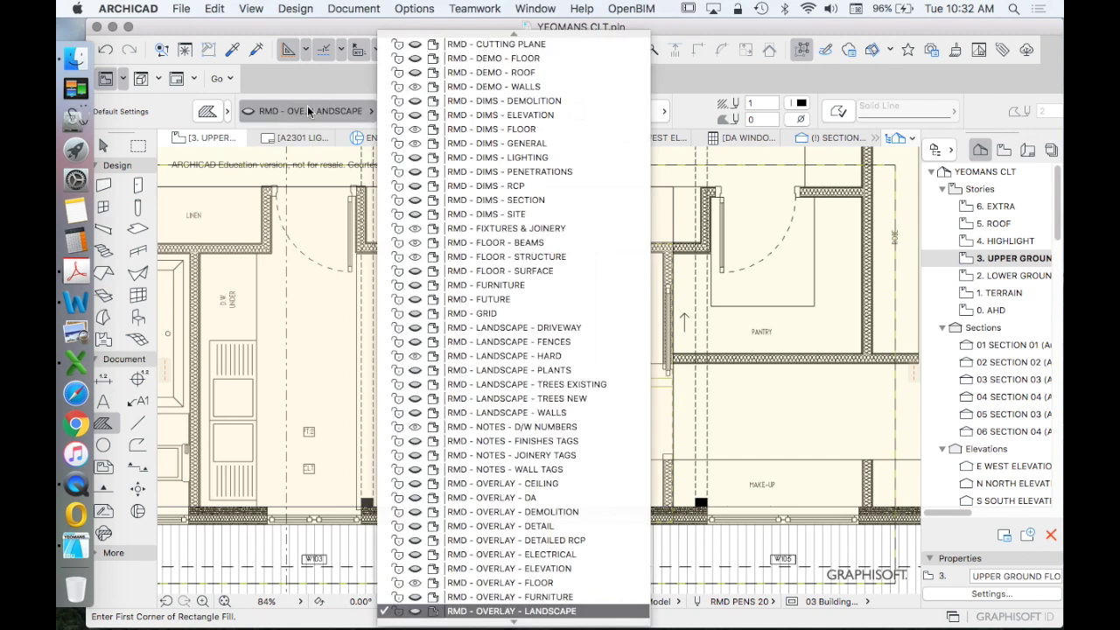
{"action": "scroll", "coordinate": [516, 156], "scroll_direction": "down", "scroll_amount": 5}
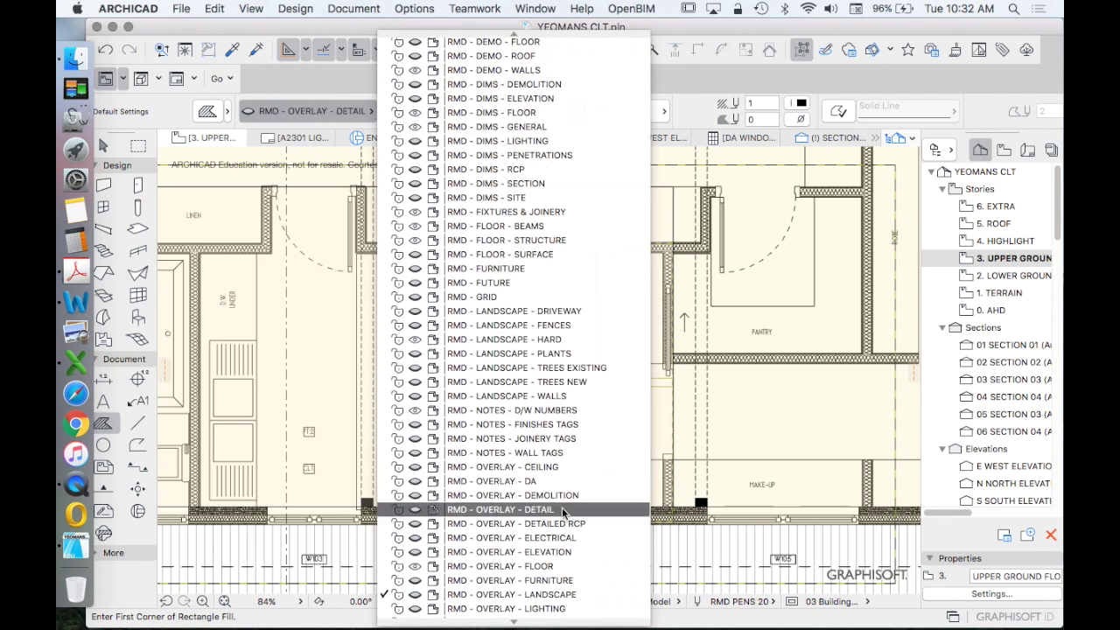
{"action": "left_click", "coordinate": [560, 509]}
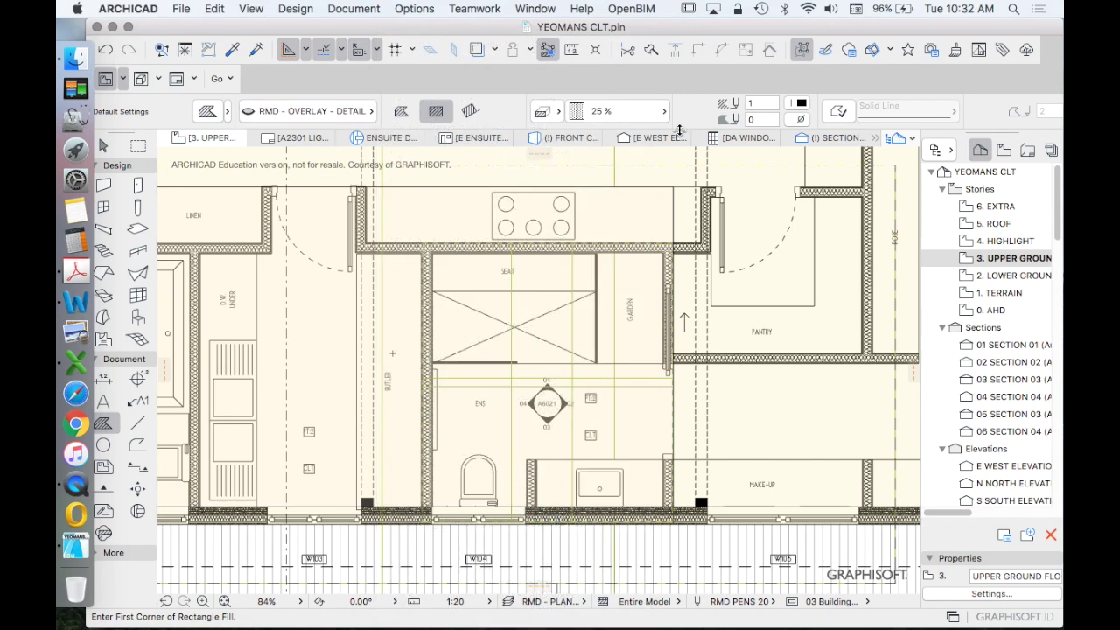
{"action": "left_click", "coordinate": [632, 115]}
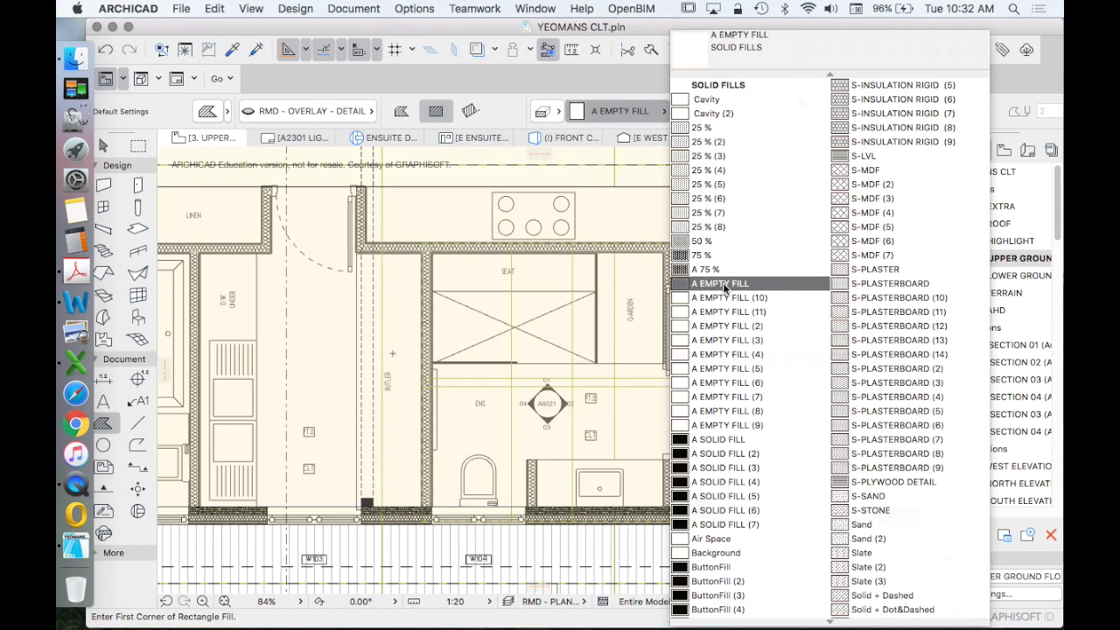
{"action": "left_click", "coordinate": [724, 285]}
{"action": "left_click", "coordinate": [802, 111]}
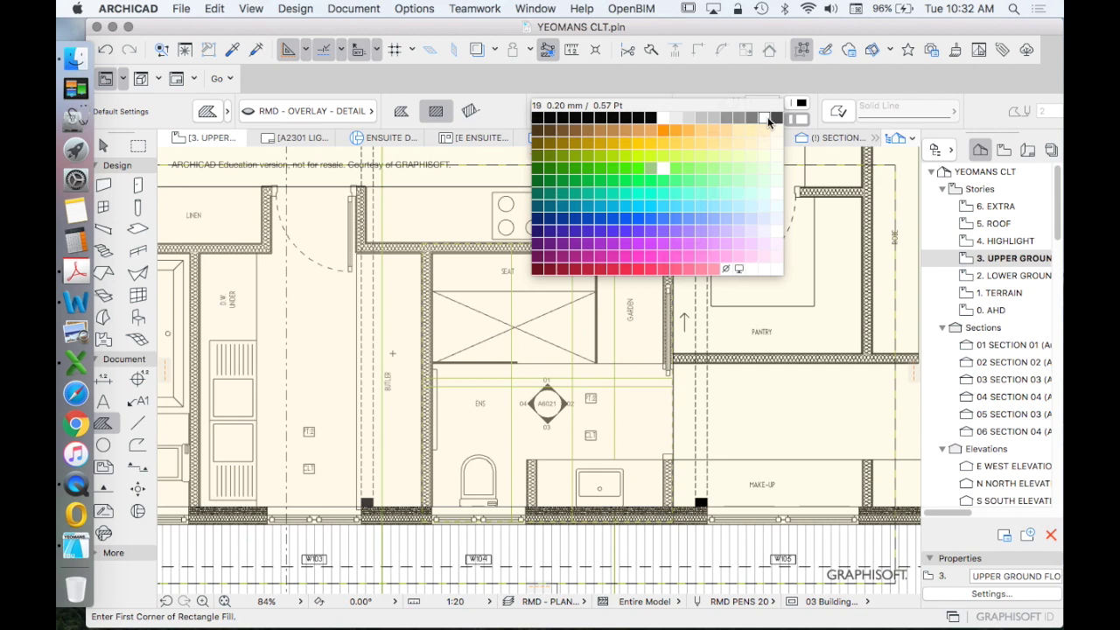
{"action": "left_click", "coordinate": [768, 119]}
Draw a rectangular fill over the ensuite area and give it a visible contour
{"action": "scroll", "coordinate": [685, 270], "scroll_direction": "down", "scroll_amount": 3}
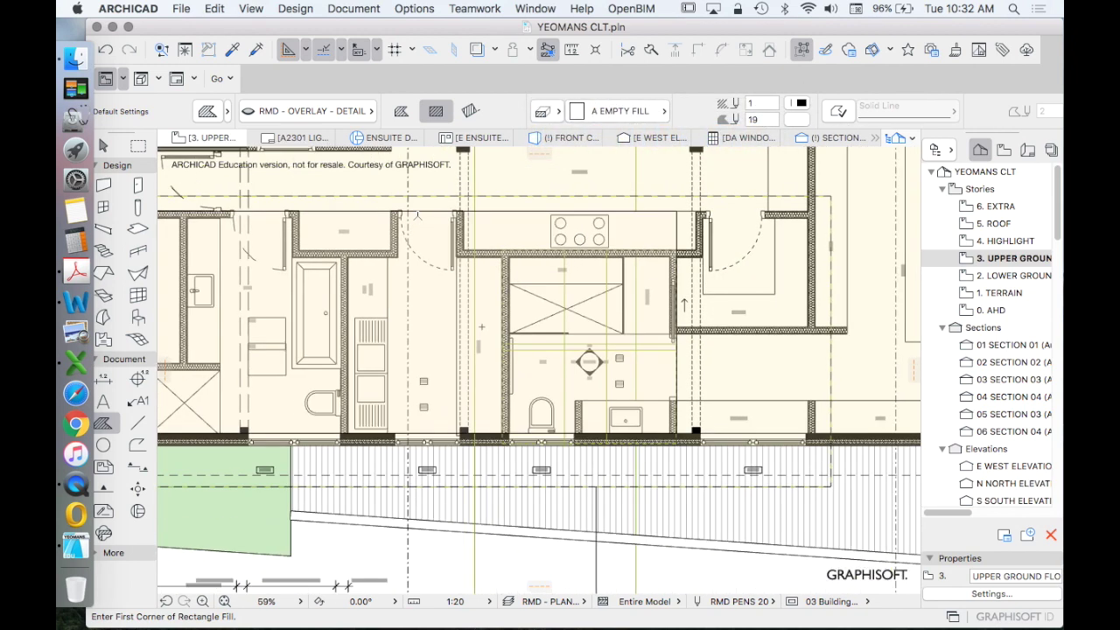
{"action": "left_click", "coordinate": [419, 174]}
{"action": "left_click", "coordinate": [537, 306]}
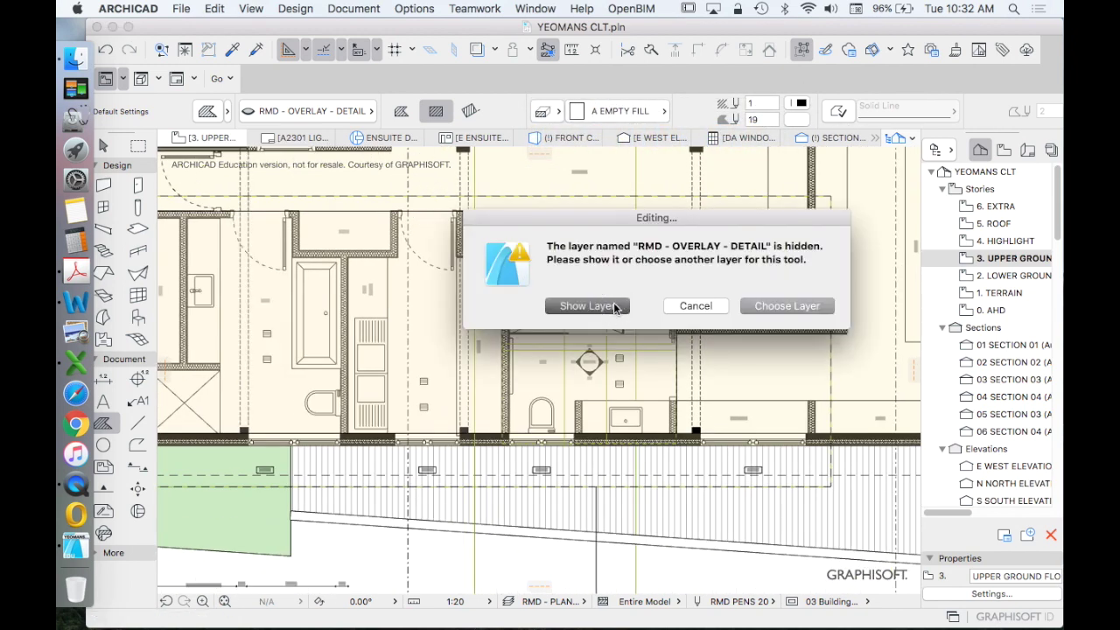
{"action": "left_click", "coordinate": [750, 497]}
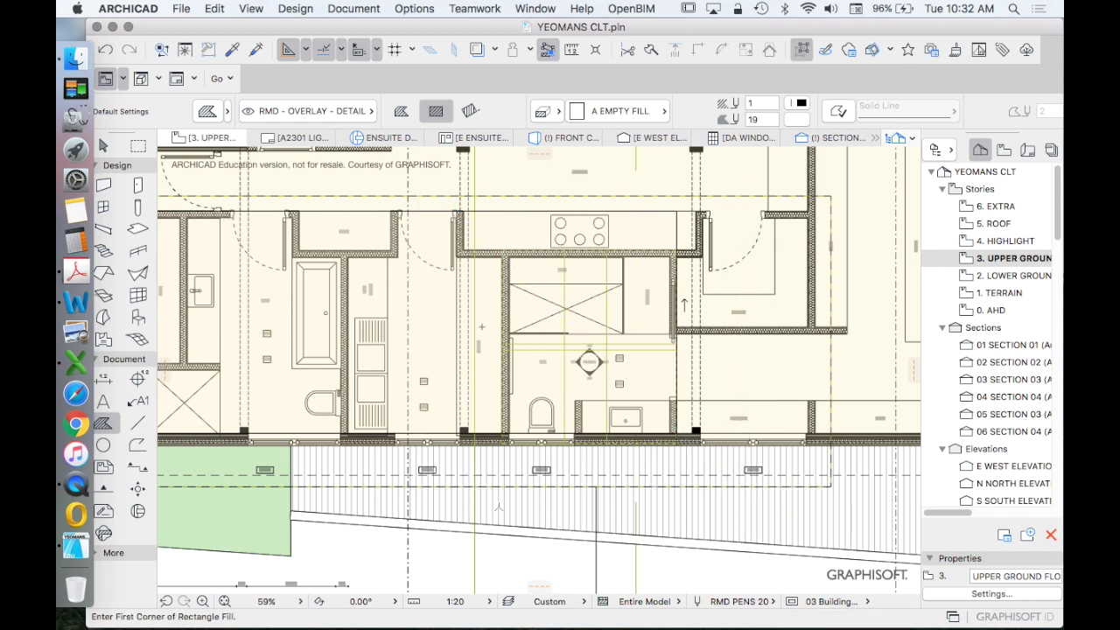
{"action": "key", "text": "Escape"}
{"action": "left_click", "coordinate": [423, 297]}
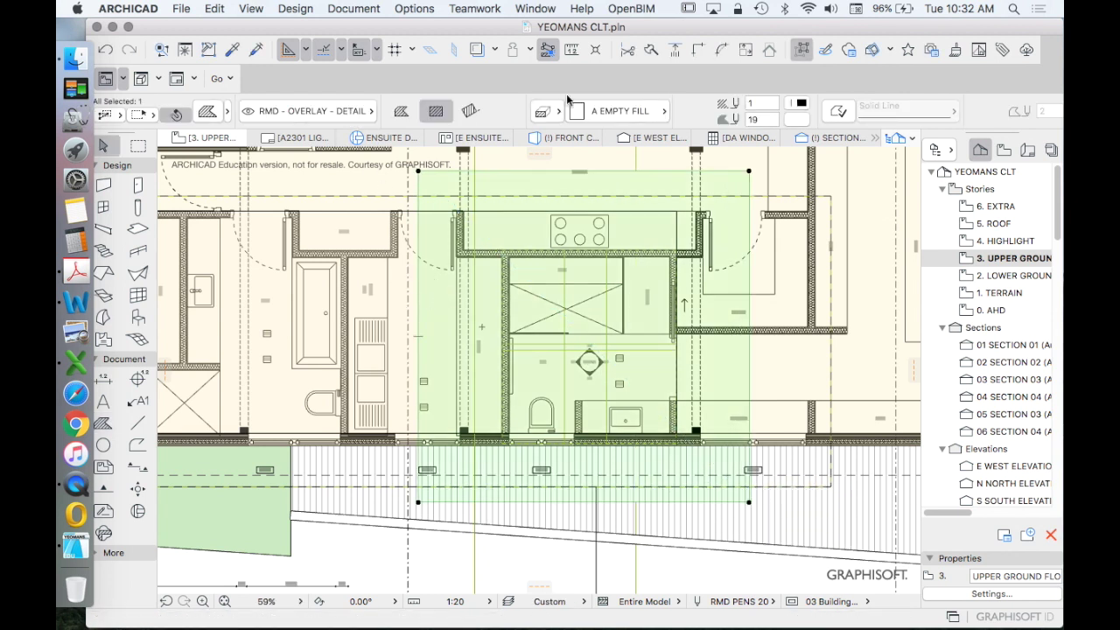
{"action": "left_click", "coordinate": [836, 111]}
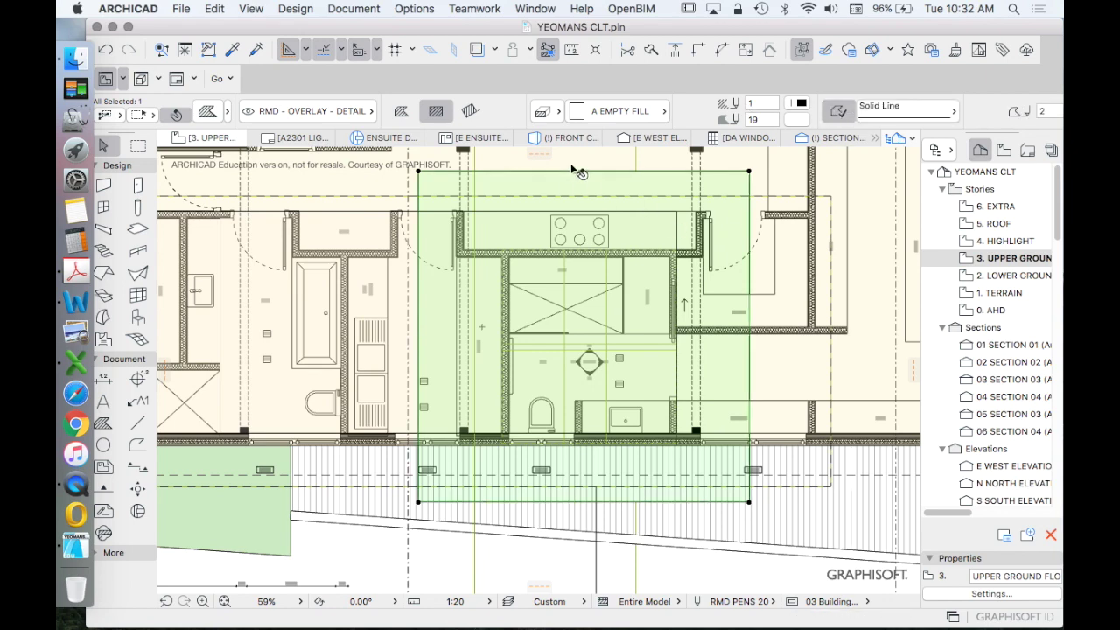
Cut a rectangular hole in the fill starting at the wall corner
{"action": "right_click", "coordinate": [522, 175]}
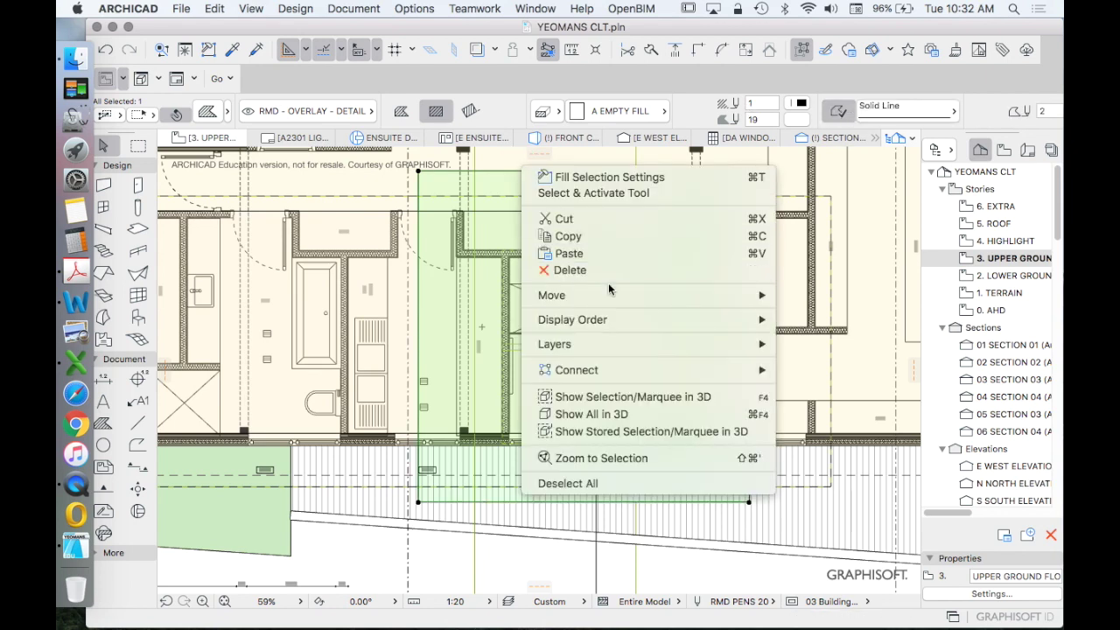
{"action": "left_click", "coordinate": [418, 172]}
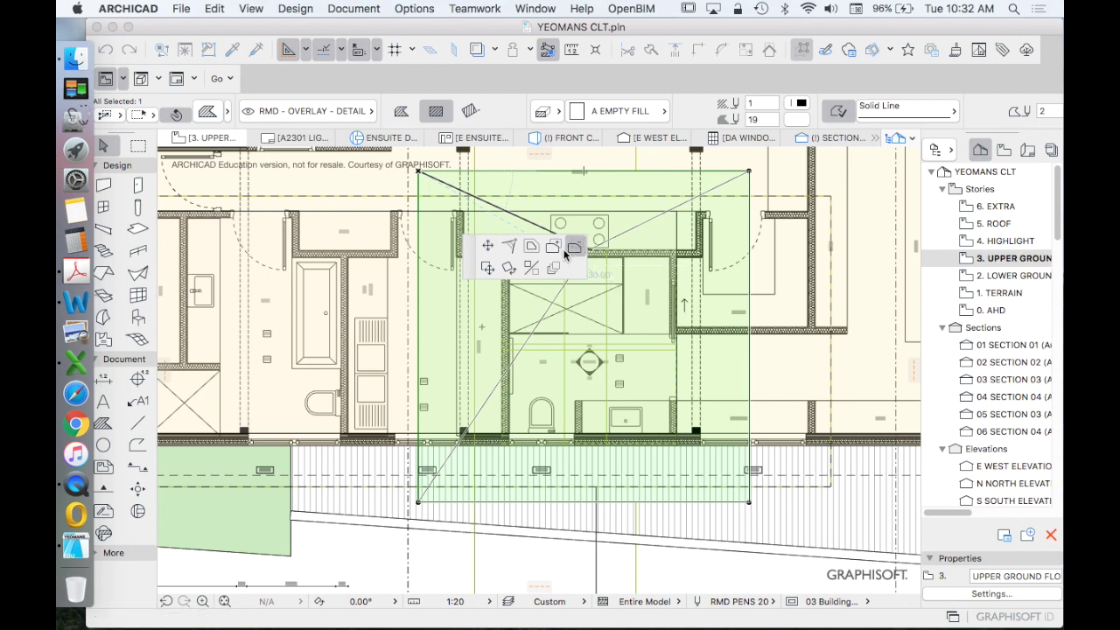
{"action": "scroll", "coordinate": [525, 254], "scroll_direction": "up", "scroll_amount": 2}
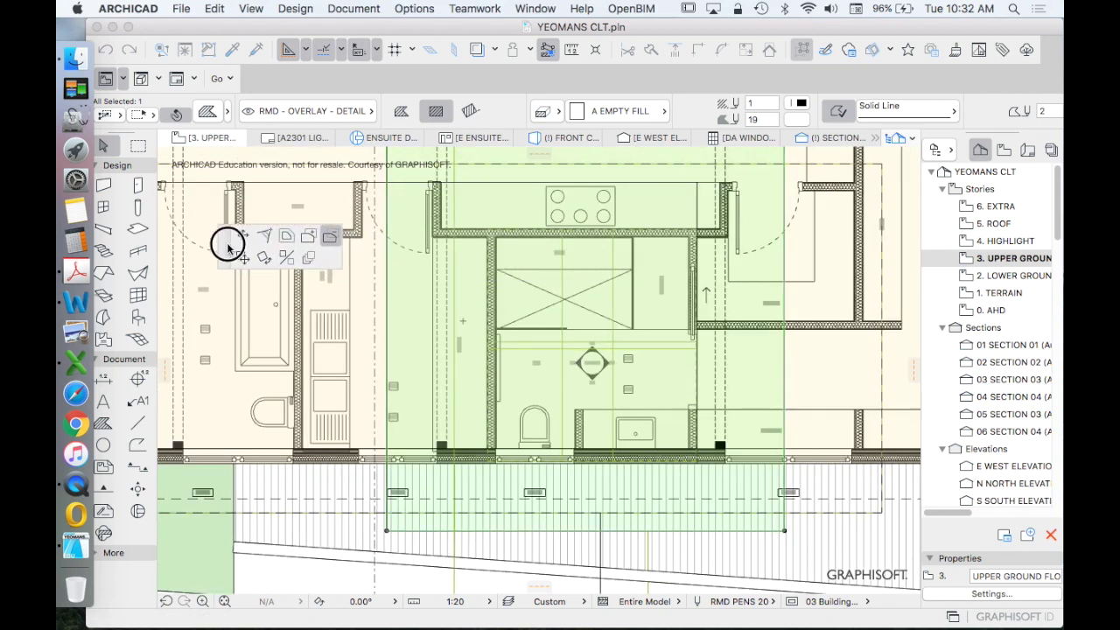
{"action": "scroll", "coordinate": [495, 228], "scroll_direction": "up", "scroll_amount": 5}
{"action": "scroll", "coordinate": [491, 210], "scroll_direction": "up", "scroll_amount": 1}
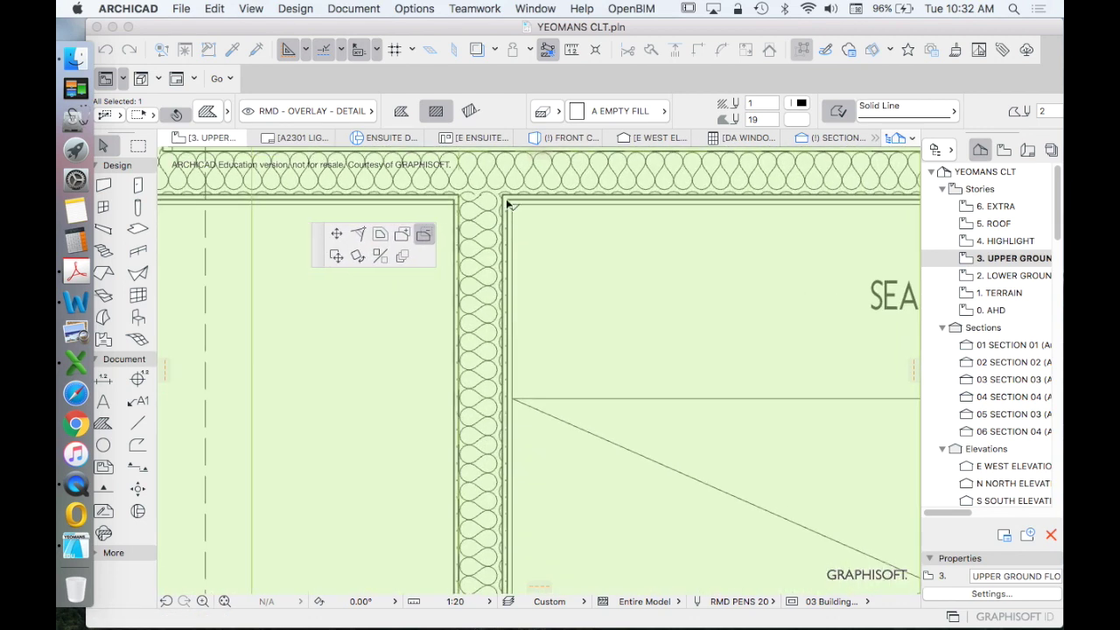
{"action": "left_click", "coordinate": [507, 199]}
{"action": "left_click", "coordinate": [514, 274]}
{"action": "scroll", "coordinate": [518, 298], "scroll_direction": "down", "scroll_amount": 5}
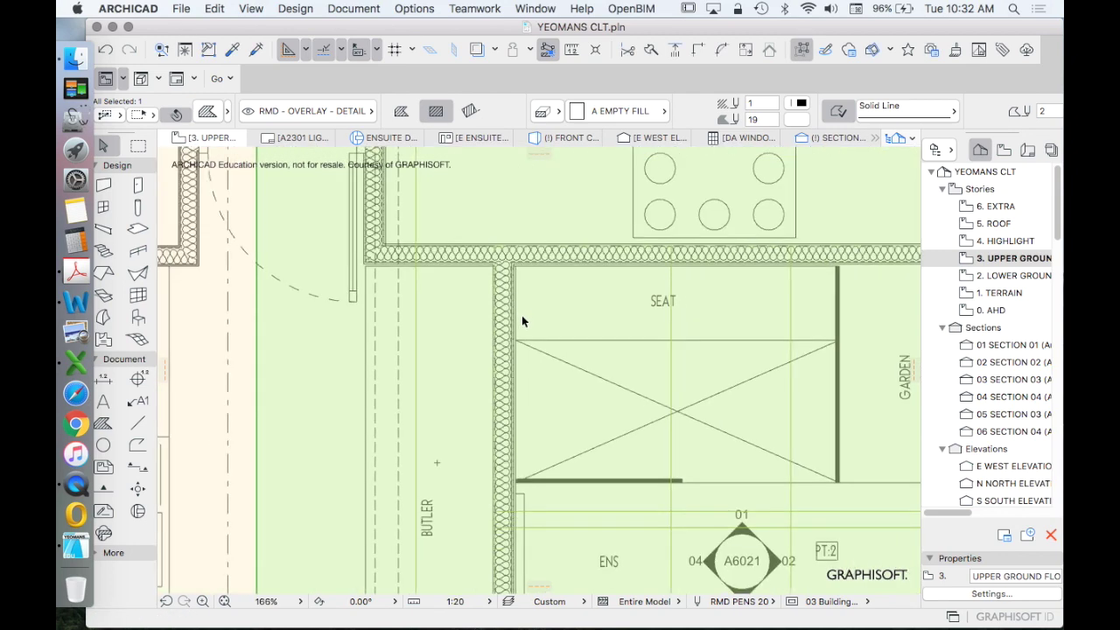
Cut a second hole from the top wall to the wall corner, leaving the ensuite open
{"action": "left_click", "coordinate": [376, 298]}
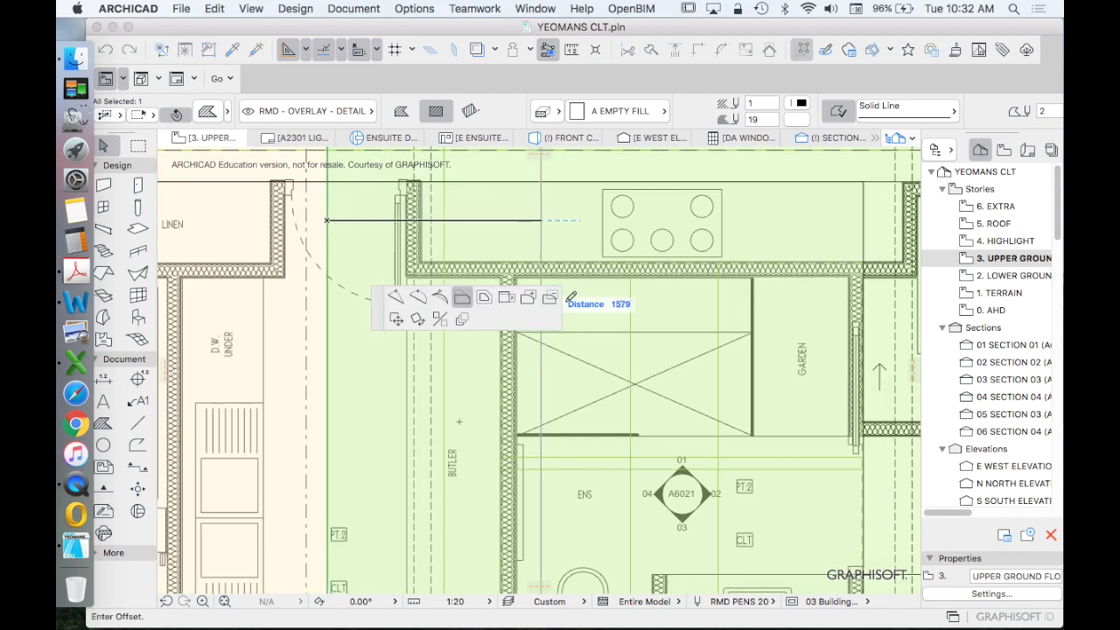
{"action": "scroll", "coordinate": [557, 327], "scroll_direction": "up", "scroll_amount": 1}
{"action": "scroll", "coordinate": [557, 320], "scroll_direction": "up", "scroll_amount": 5}
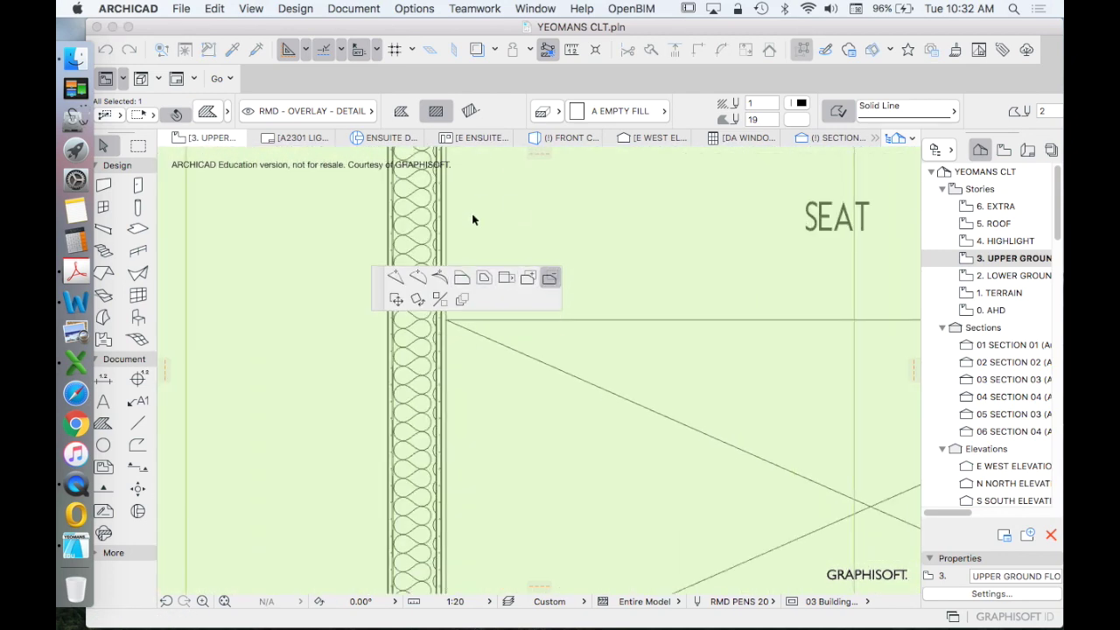
{"action": "scroll", "coordinate": [472, 214], "scroll_direction": "down", "scroll_amount": 3}
{"action": "scroll", "coordinate": [464, 168], "scroll_direction": "up", "scroll_amount": 3}
{"action": "left_click", "coordinate": [447, 166]}
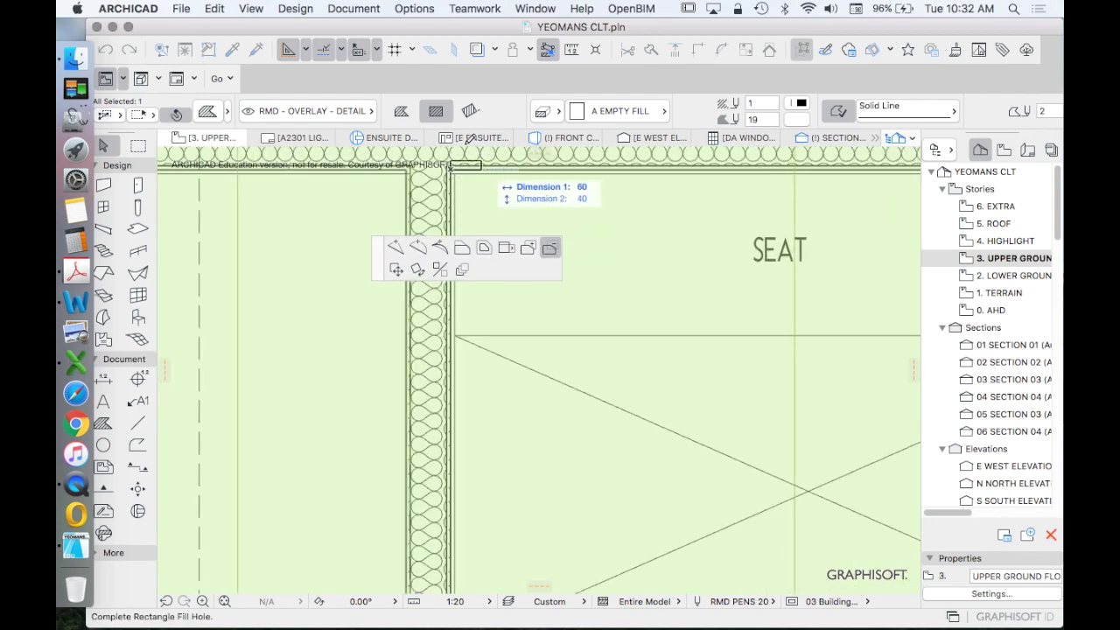
{"action": "scroll", "coordinate": [518, 169], "scroll_direction": "down", "scroll_amount": 2}
{"action": "scroll", "coordinate": [518, 169], "scroll_direction": "down", "scroll_amount": 3}
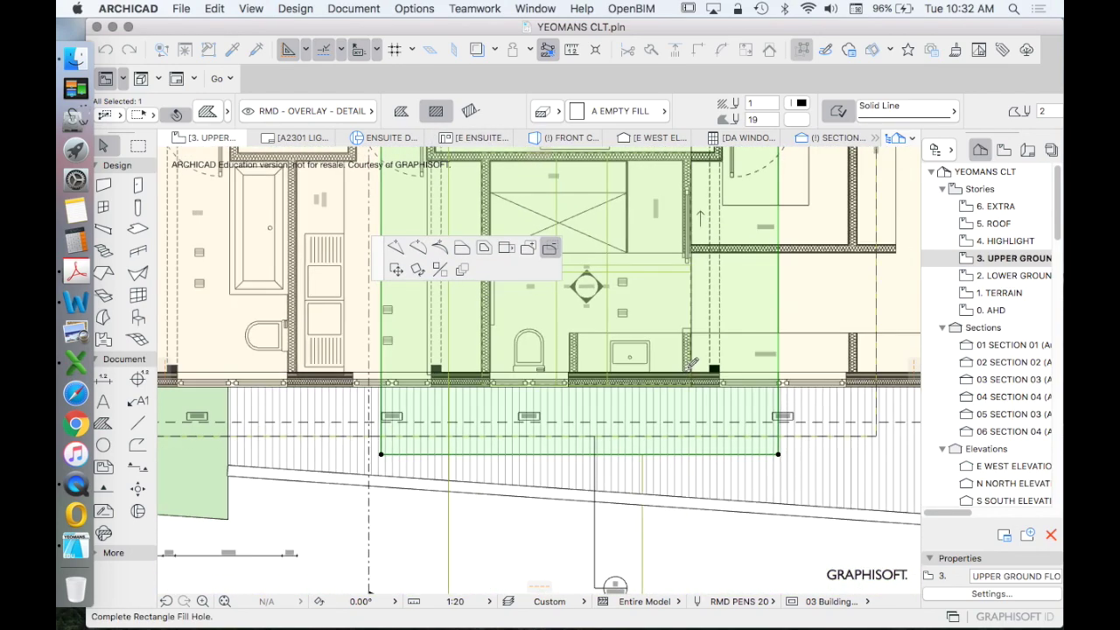
{"action": "scroll", "coordinate": [696, 374], "scroll_direction": "up", "scroll_amount": 4}
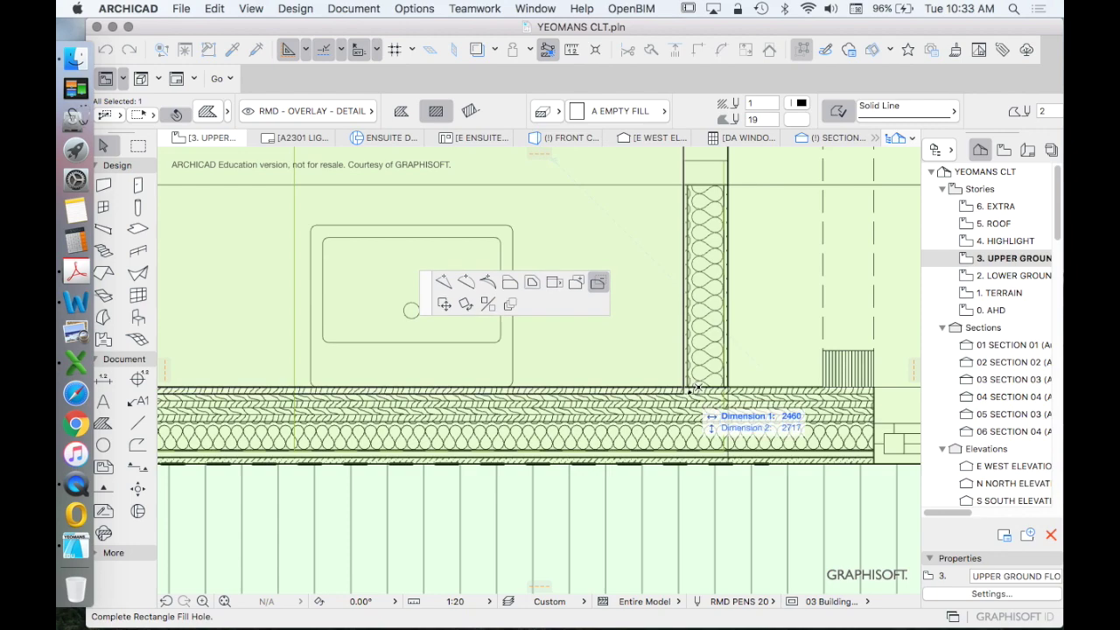
{"action": "left_click", "coordinate": [687, 391]}
{"action": "scroll", "coordinate": [702, 403], "scroll_direction": "down", "scroll_amount": 6}
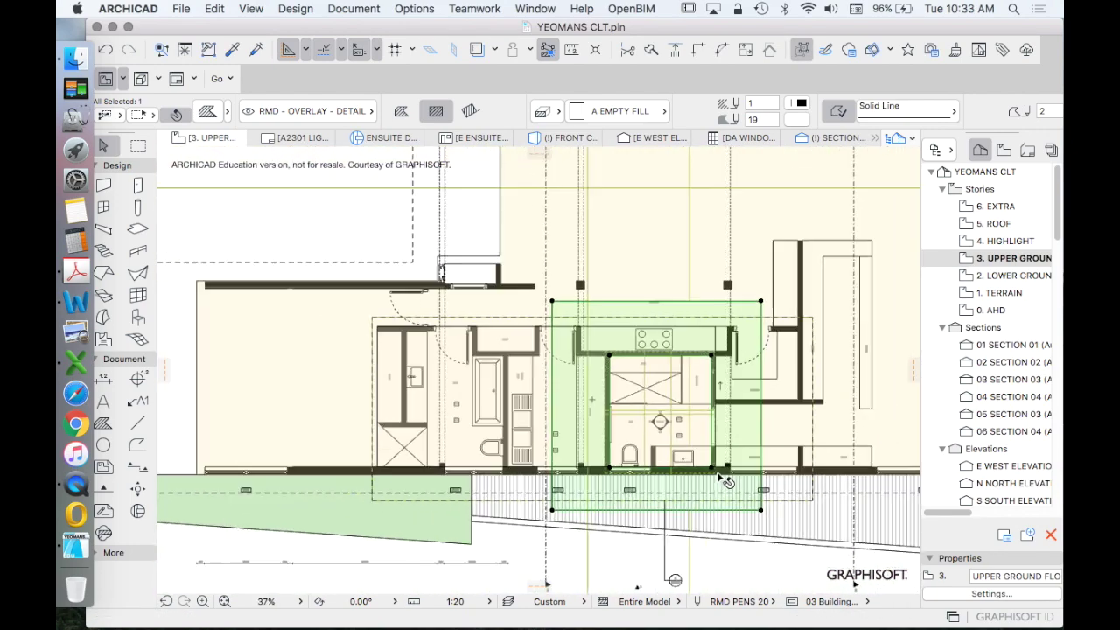
{"action": "scroll", "coordinate": [727, 443], "scroll_direction": "up", "scroll_amount": 3}
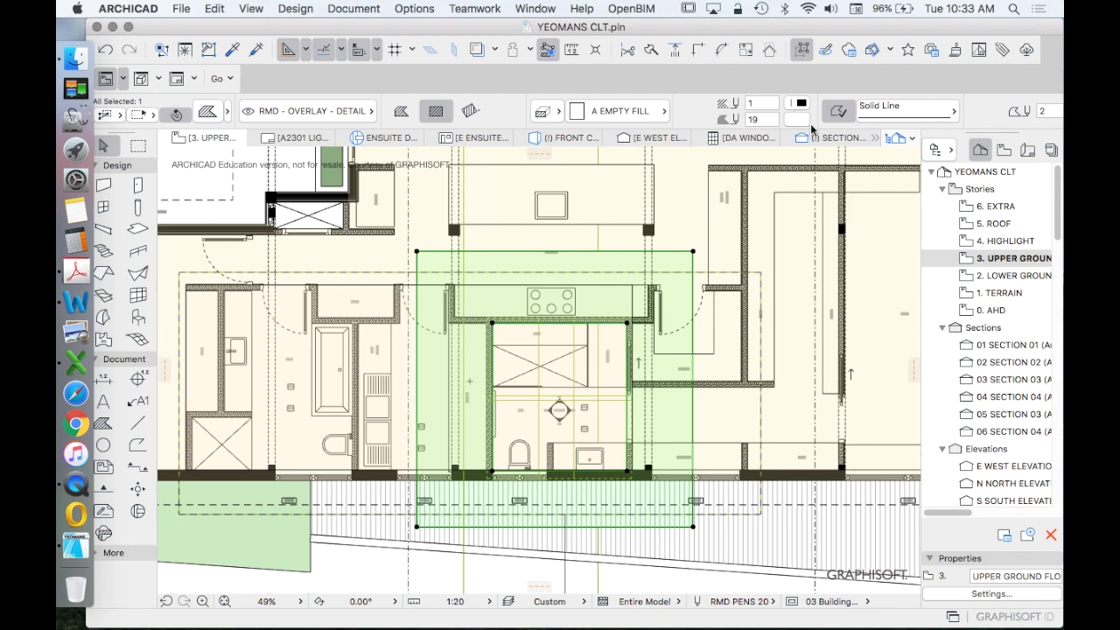
{"action": "scroll", "coordinate": [559, 471], "scroll_direction": "down", "scroll_amount": 3}
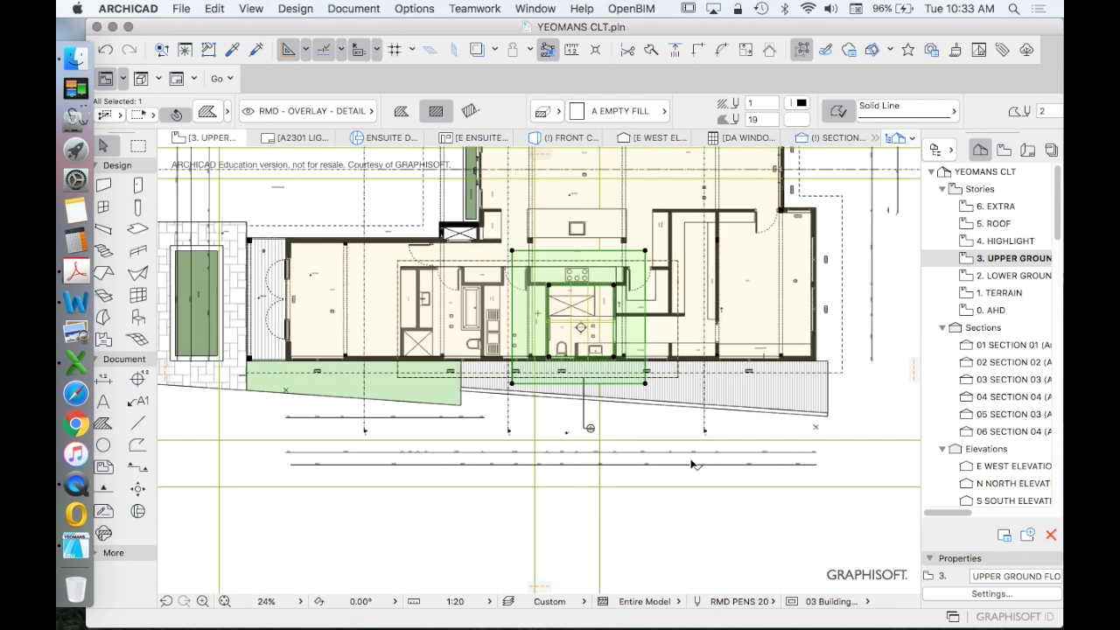
{"action": "right_click", "coordinate": [665, 501]}
Bring the ensuite mask fill to front, then deselect it to check the masking
{"action": "scroll", "coordinate": [700, 525], "scroll_direction": "down", "scroll_amount": 3}
{"action": "mouse_move", "coordinate": [775, 542]}
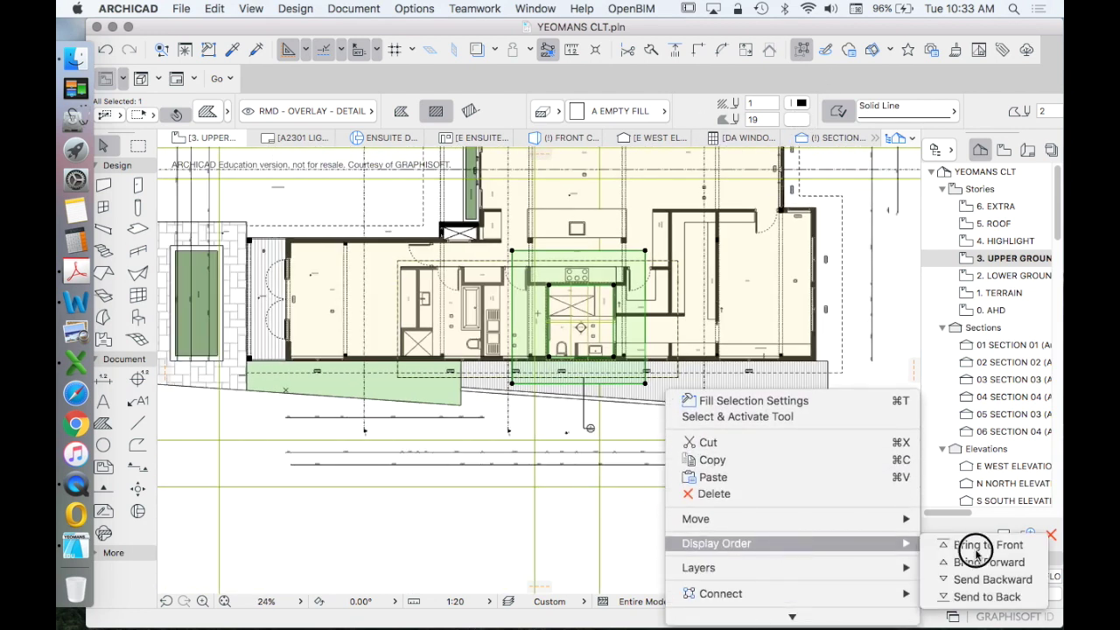
{"action": "left_click", "coordinate": [1010, 546]}
{"action": "scroll", "coordinate": [764, 506], "scroll_direction": "up", "scroll_amount": 5}
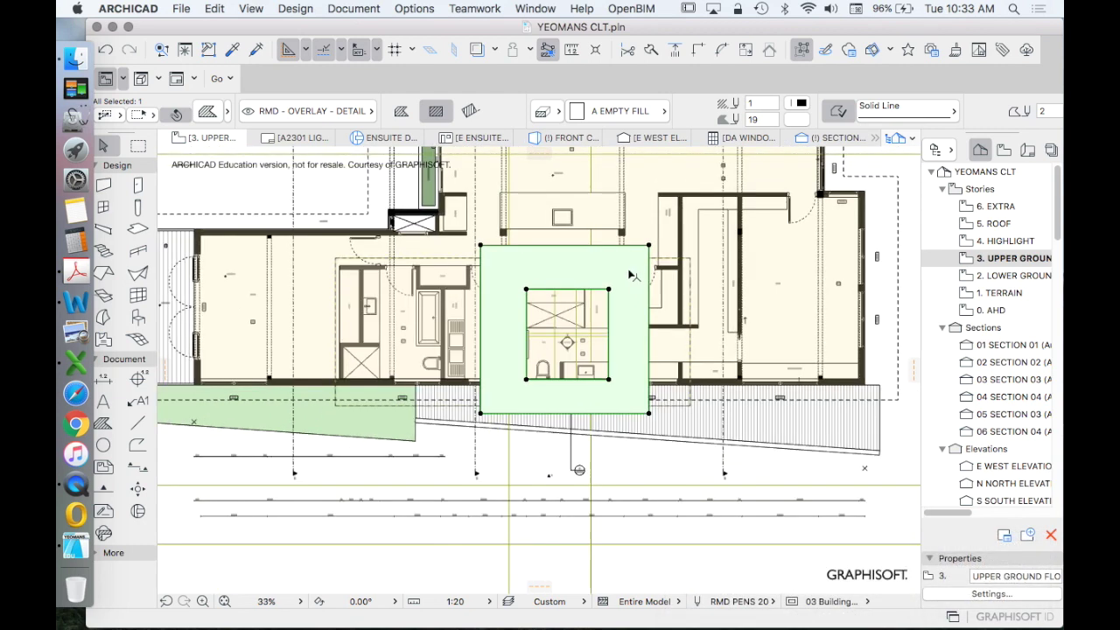
{"action": "scroll", "coordinate": [440, 401], "scroll_direction": "up", "scroll_amount": 3}
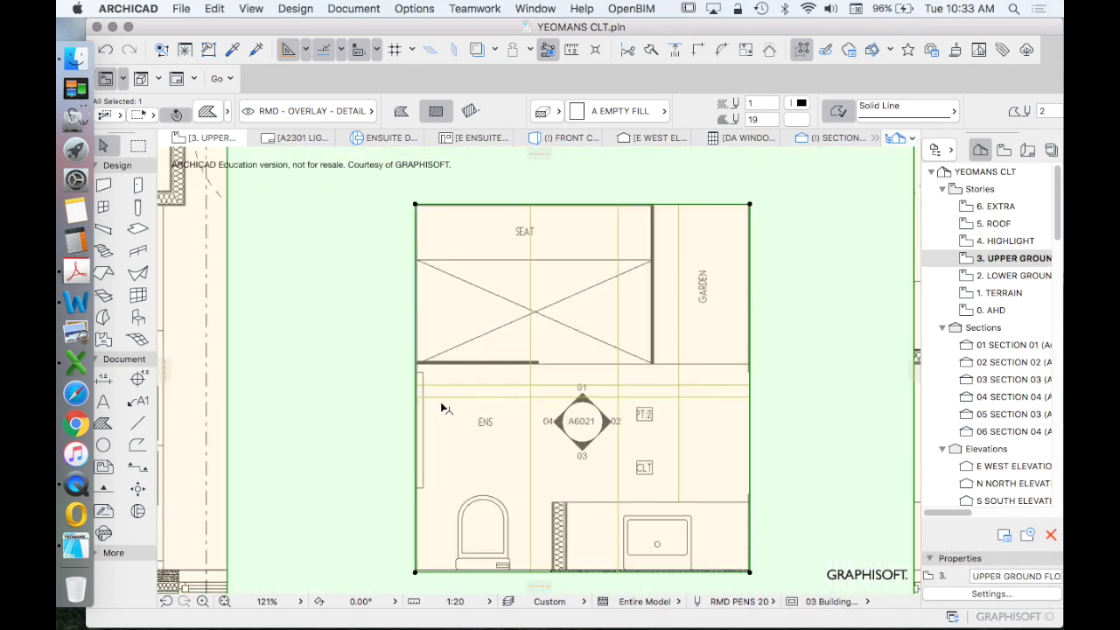
{"action": "scroll", "coordinate": [440, 258], "scroll_direction": "down", "scroll_amount": 3}
{"action": "left_click", "coordinate": [603, 564]}
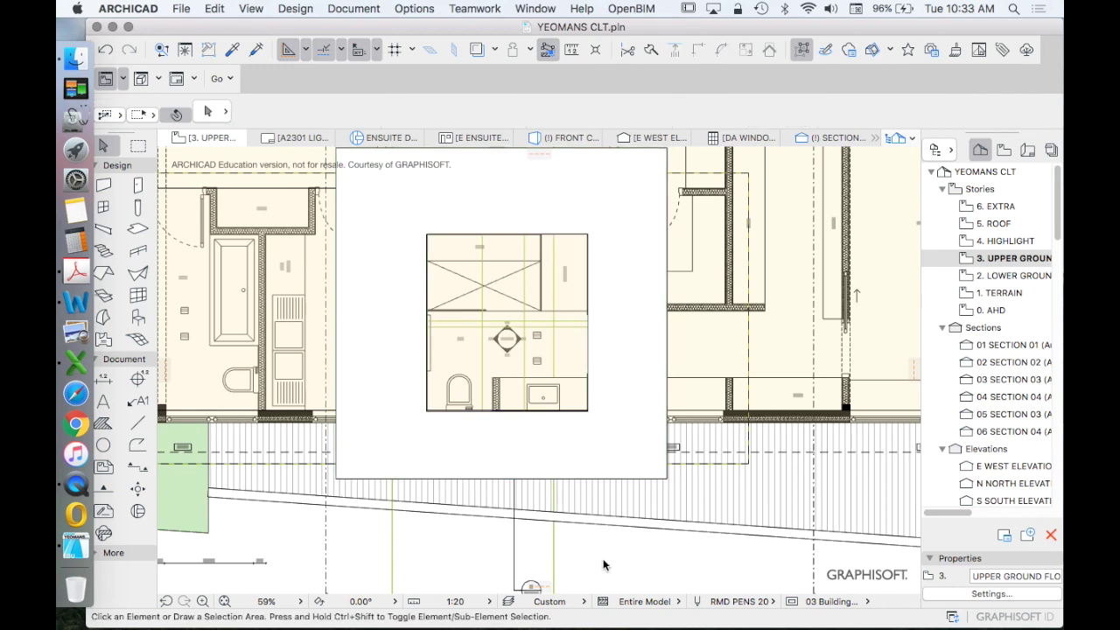
{"action": "scroll", "coordinate": [498, 243], "scroll_direction": "up", "scroll_amount": 2}
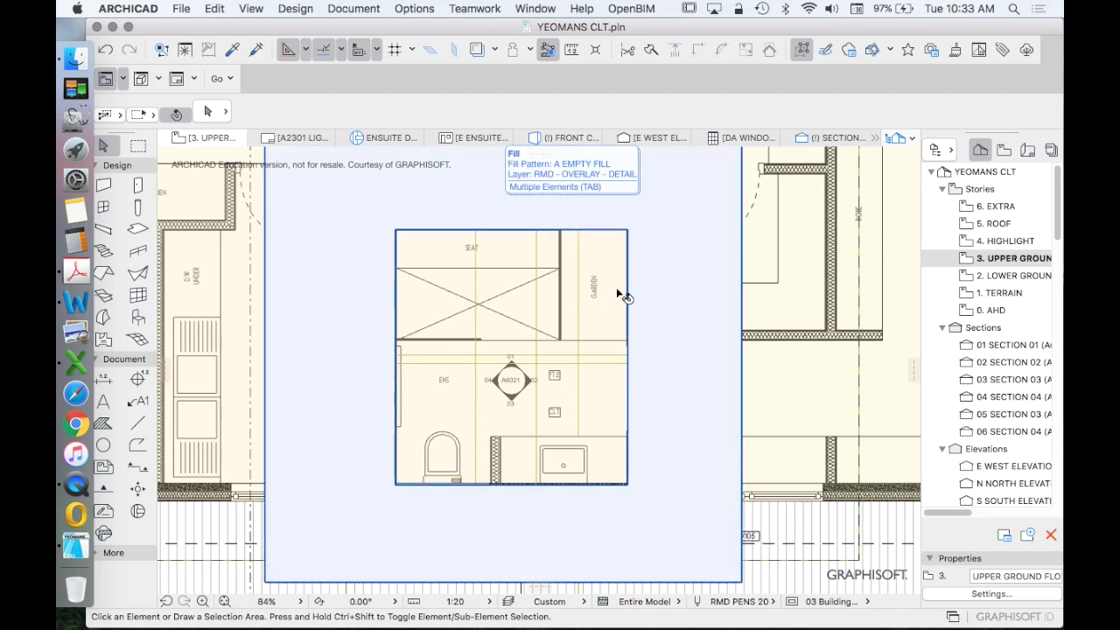
Select the mask fill and offset its right inner edge back to the wall line
{"action": "left_click", "coordinate": [697, 401]}
{"action": "scroll", "coordinate": [665, 405], "scroll_direction": "up", "scroll_amount": 2}
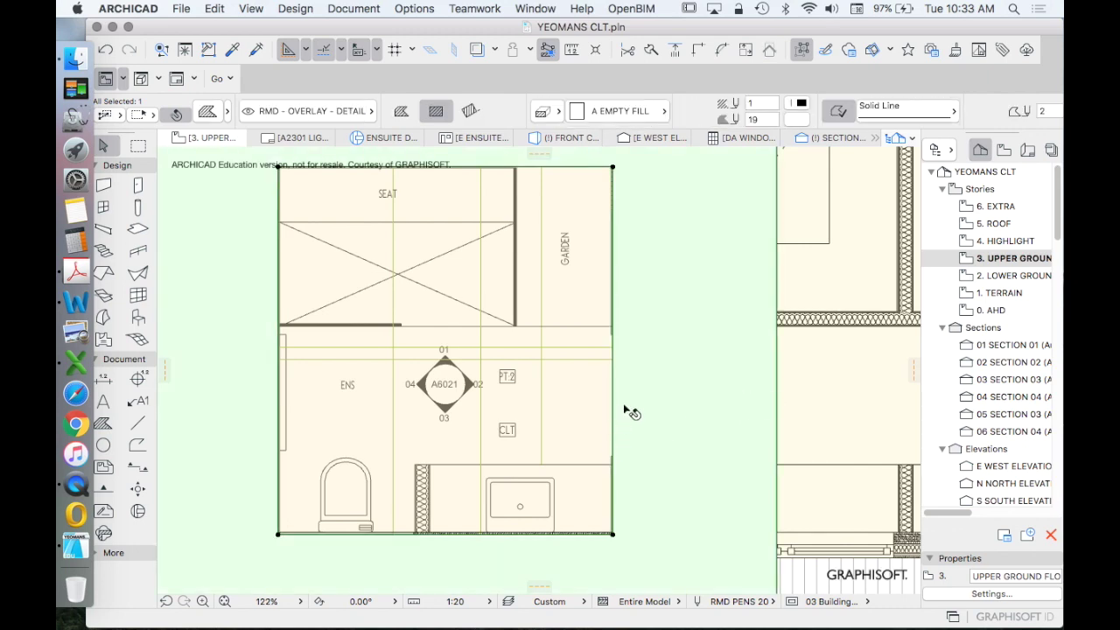
{"action": "scroll", "coordinate": [631, 413], "scroll_direction": "up", "scroll_amount": 6}
{"action": "left_click", "coordinate": [591, 386]}
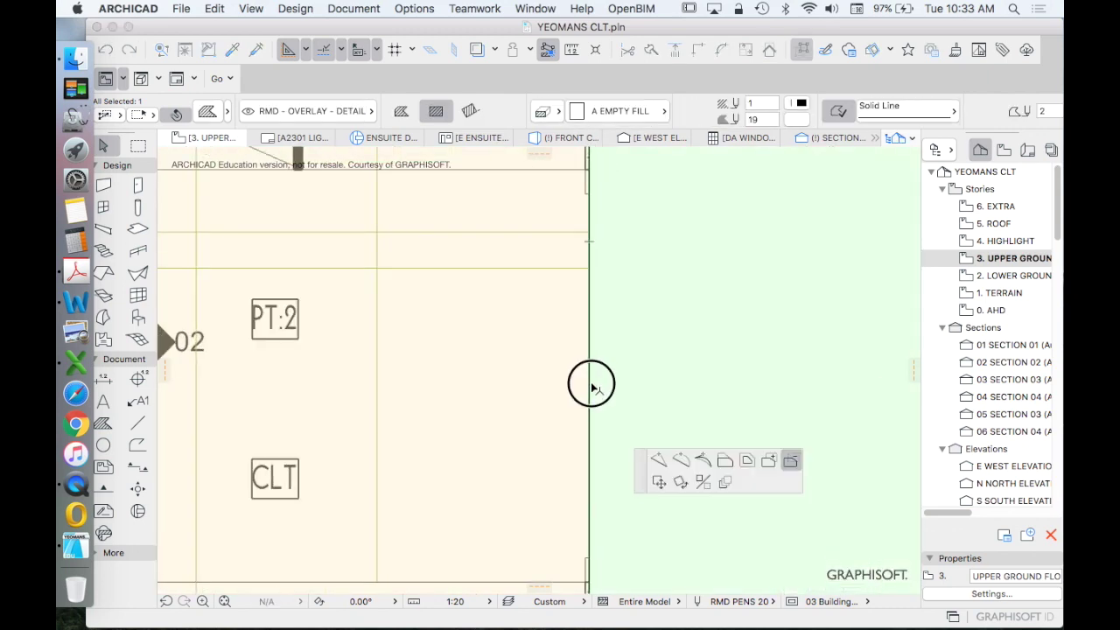
{"action": "left_click", "coordinate": [725, 460]}
{"action": "left_click", "coordinate": [695, 380]}
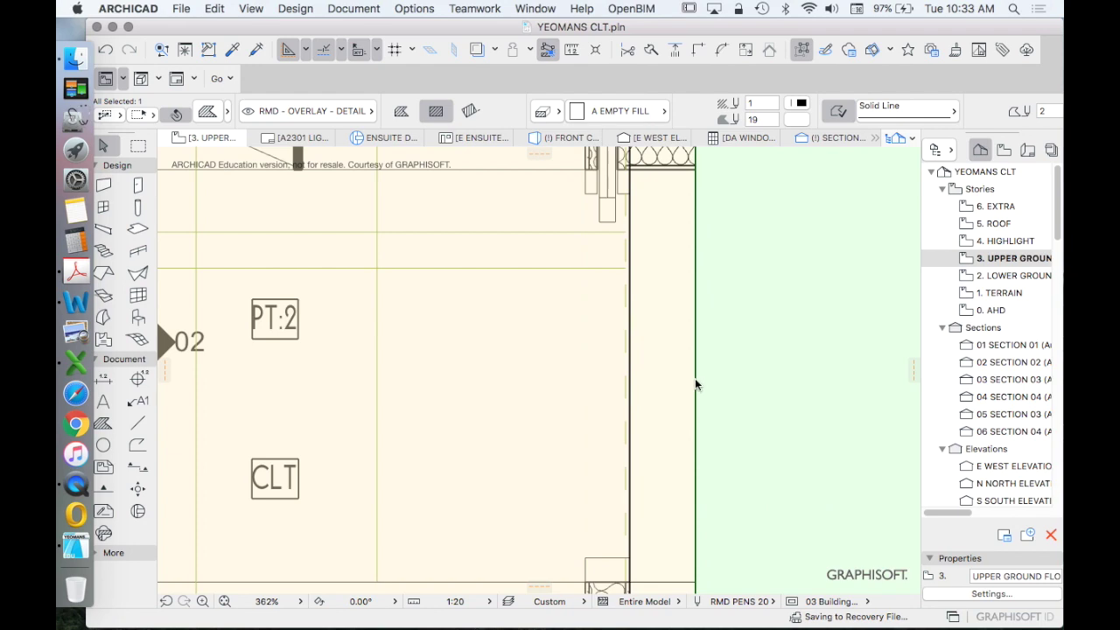
{"action": "left_click", "coordinate": [695, 385]}
{"action": "left_click", "coordinate": [628, 362]}
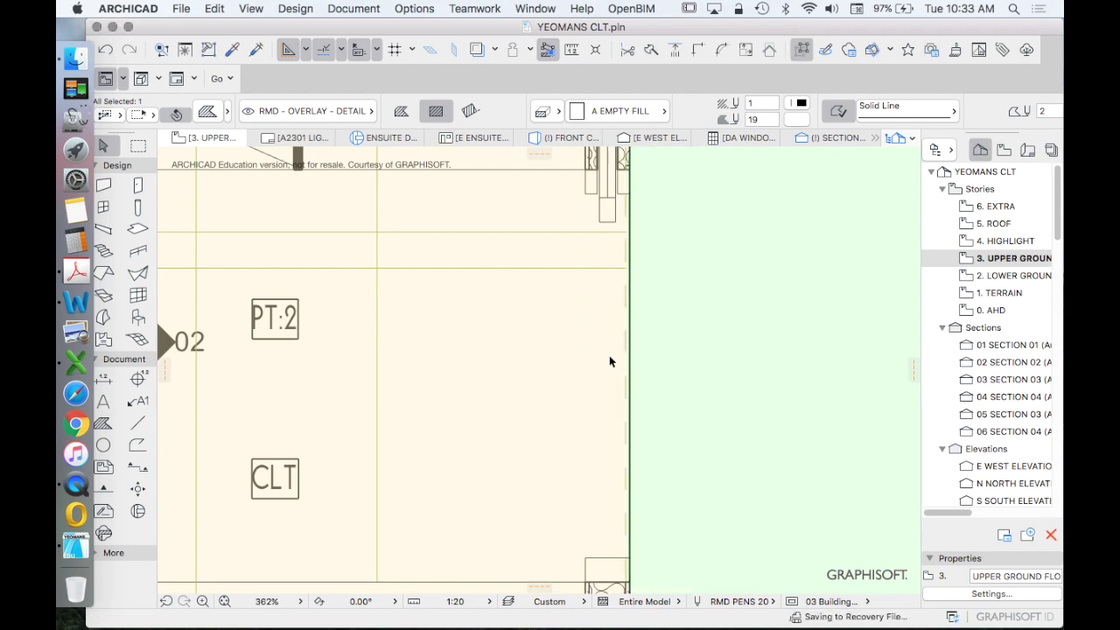
{"action": "scroll", "coordinate": [610, 361], "scroll_direction": "down", "scroll_amount": 10}
{"action": "scroll", "coordinate": [668, 300], "scroll_direction": "up", "scroll_amount": 8}
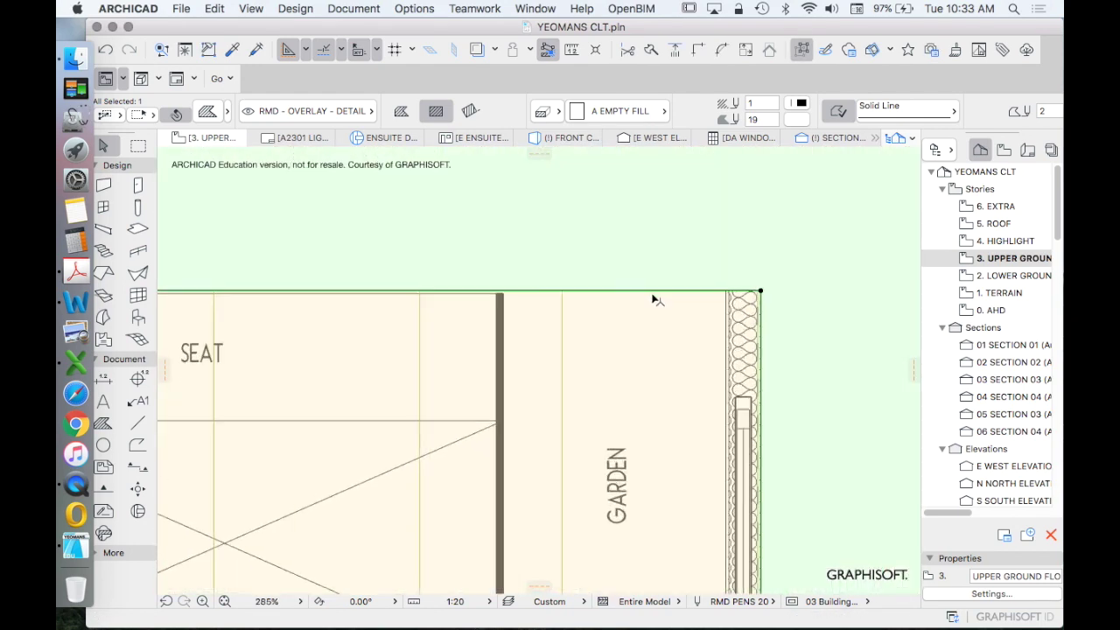
{"action": "scroll", "coordinate": [657, 300], "scroll_direction": "up", "scroll_amount": 1}
Offset the fill's top inner edge out to the wall face
{"action": "left_click", "coordinate": [667, 293]}
{"action": "left_click", "coordinate": [669, 251]}
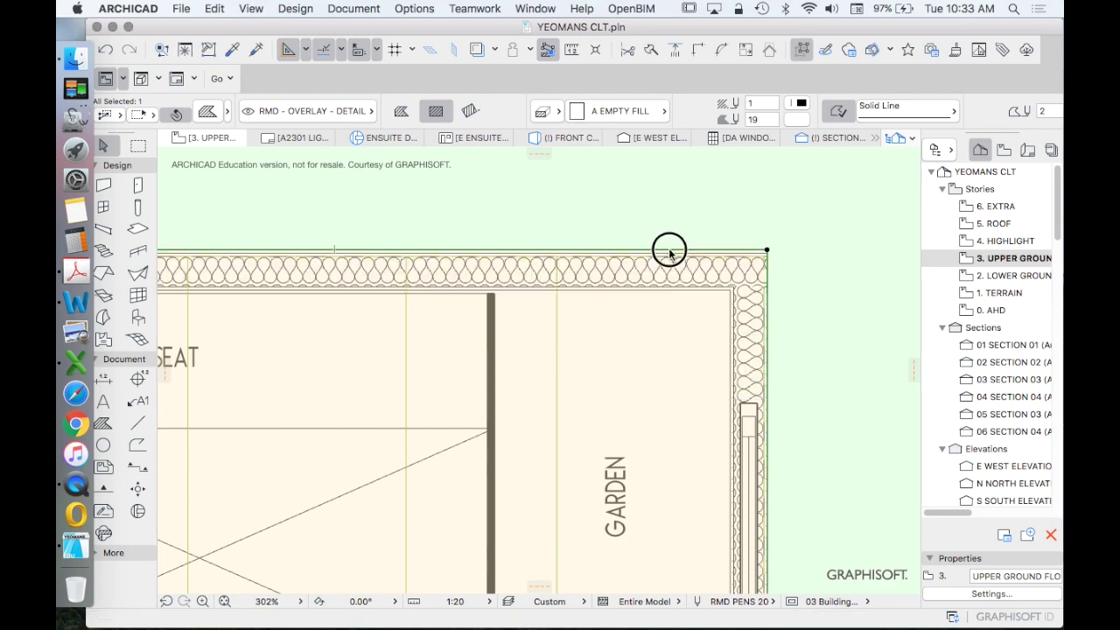
{"action": "left_click", "coordinate": [670, 251]}
{"action": "scroll", "coordinate": [609, 233], "scroll_direction": "down", "scroll_amount": 8}
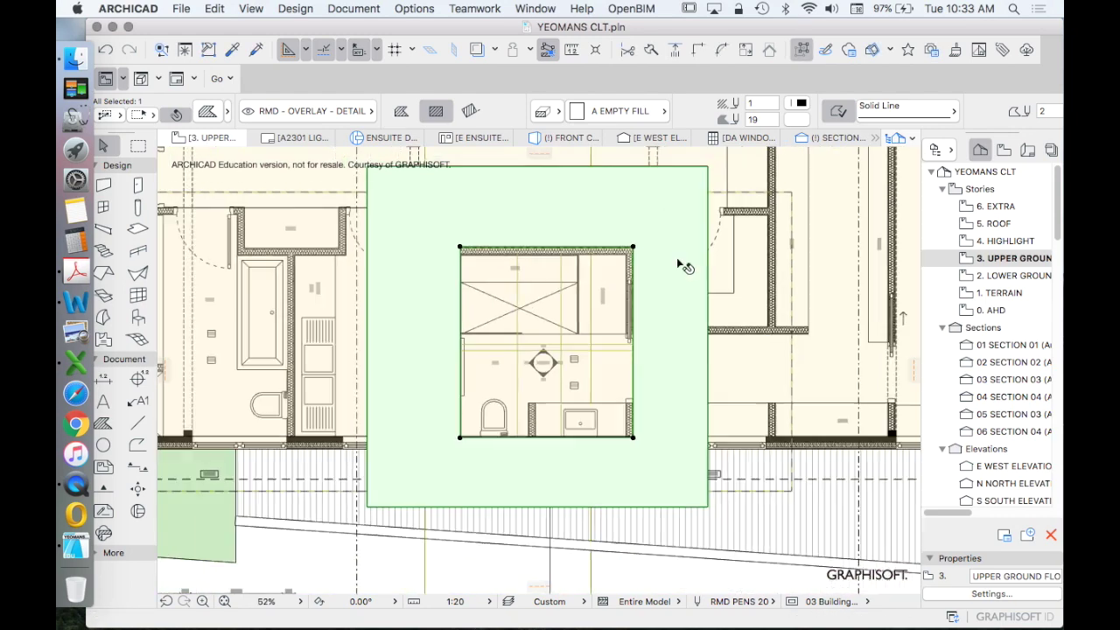
{"action": "scroll", "coordinate": [683, 267], "scroll_direction": "down", "scroll_amount": 1}
Offset the bottom inner edge 107 down to include the wall and window, then show the View Map
{"action": "left_click", "coordinate": [487, 268]}
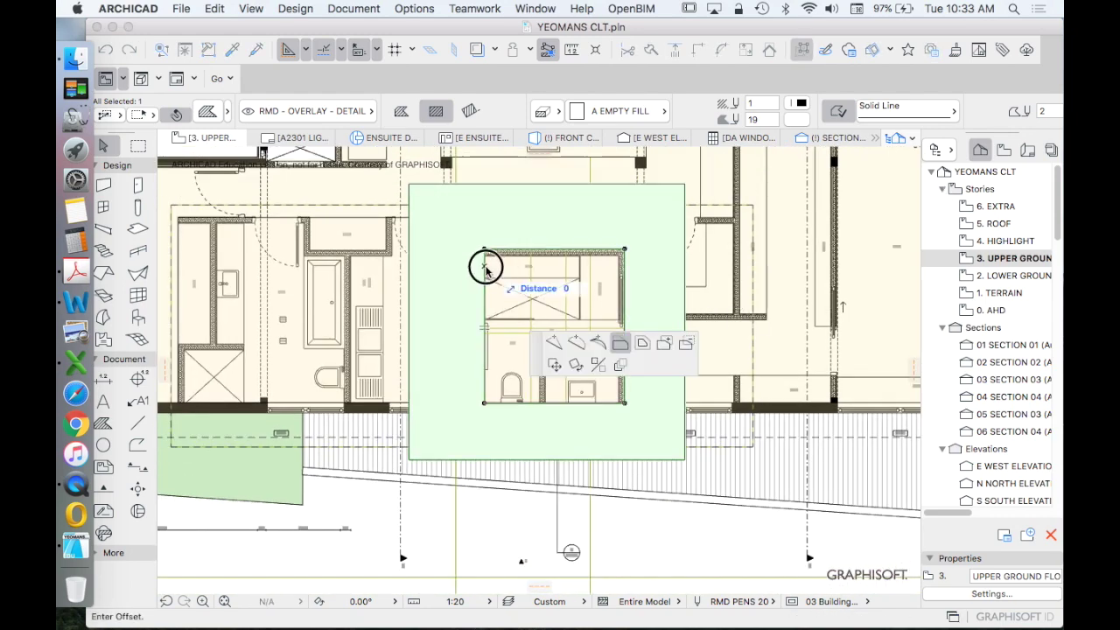
{"action": "scroll", "coordinate": [504, 433], "scroll_direction": "up", "scroll_amount": 3}
{"action": "scroll", "coordinate": [495, 417], "scroll_direction": "up", "scroll_amount": 10}
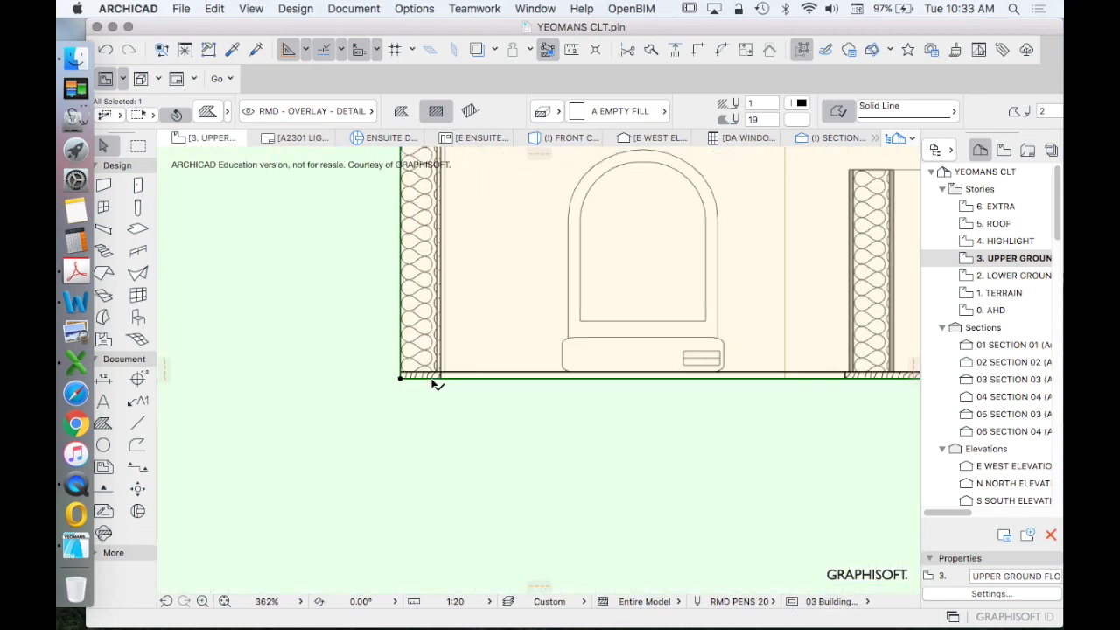
{"action": "left_click", "coordinate": [427, 398]}
{"action": "scroll", "coordinate": [510, 469], "scroll_direction": "down", "scroll_amount": 5}
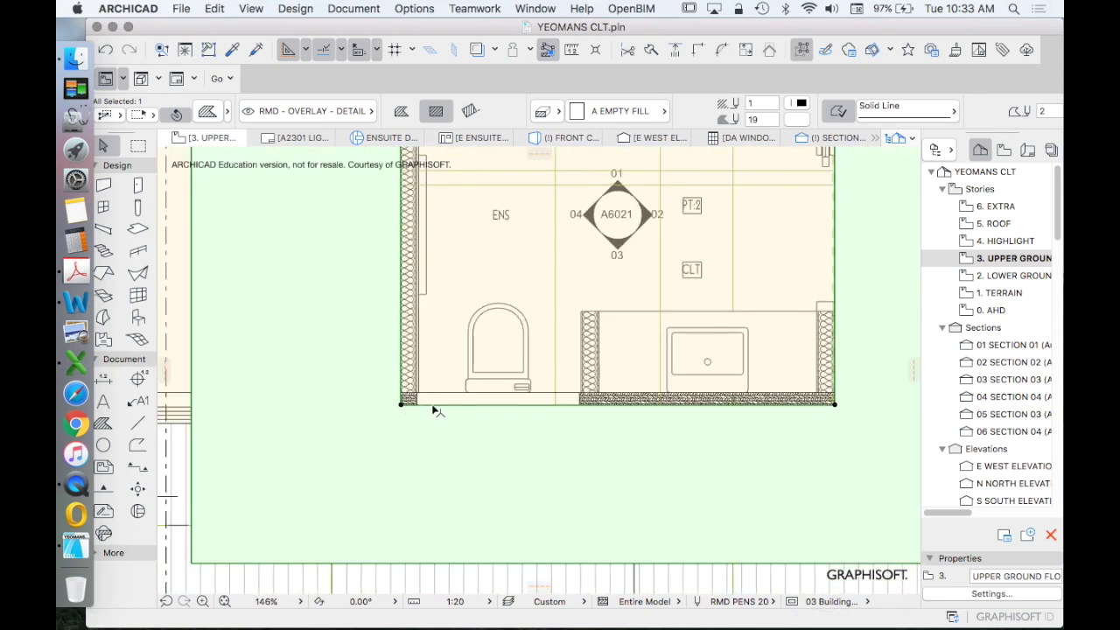
{"action": "left_click", "coordinate": [443, 429]}
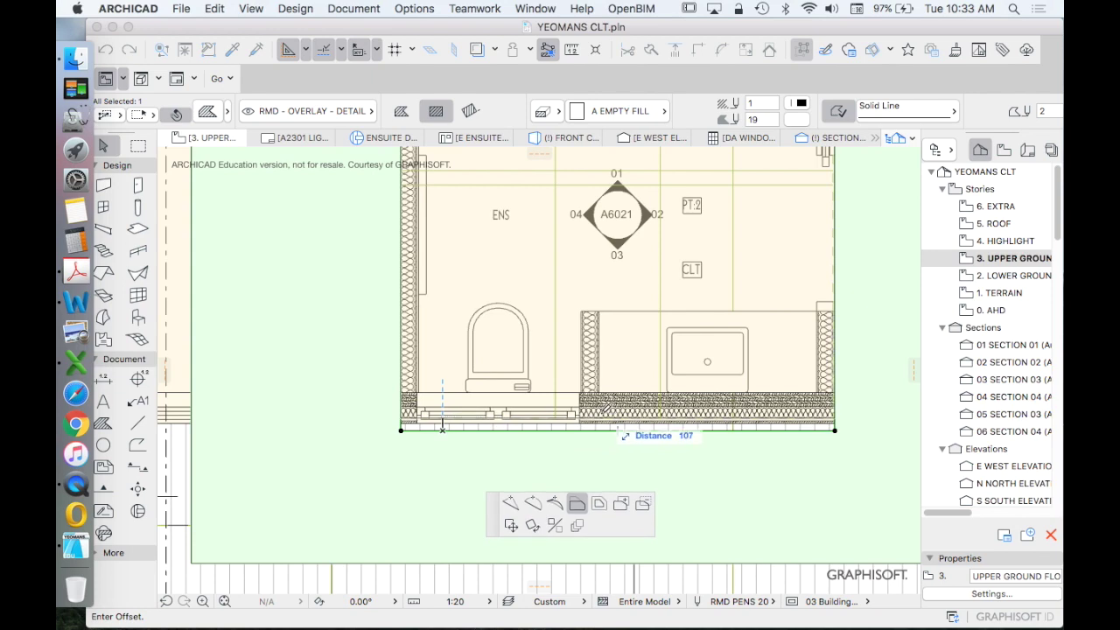
{"action": "left_click", "coordinate": [616, 425]}
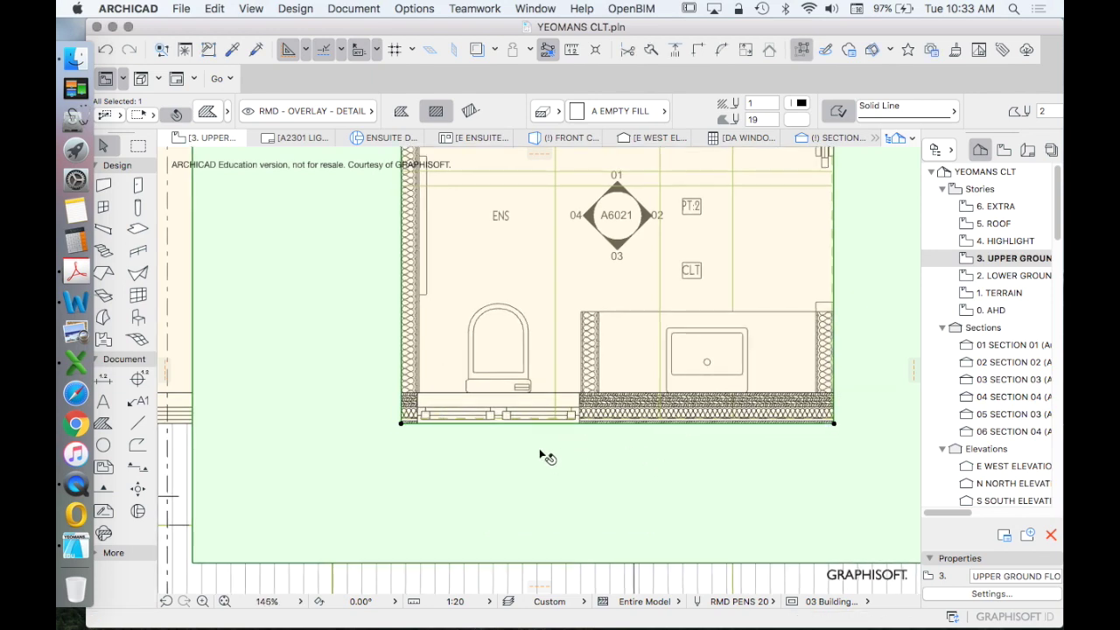
{"action": "scroll", "coordinate": [538, 452], "scroll_direction": "down", "scroll_amount": 5}
{"action": "left_click", "coordinate": [1004, 150]}
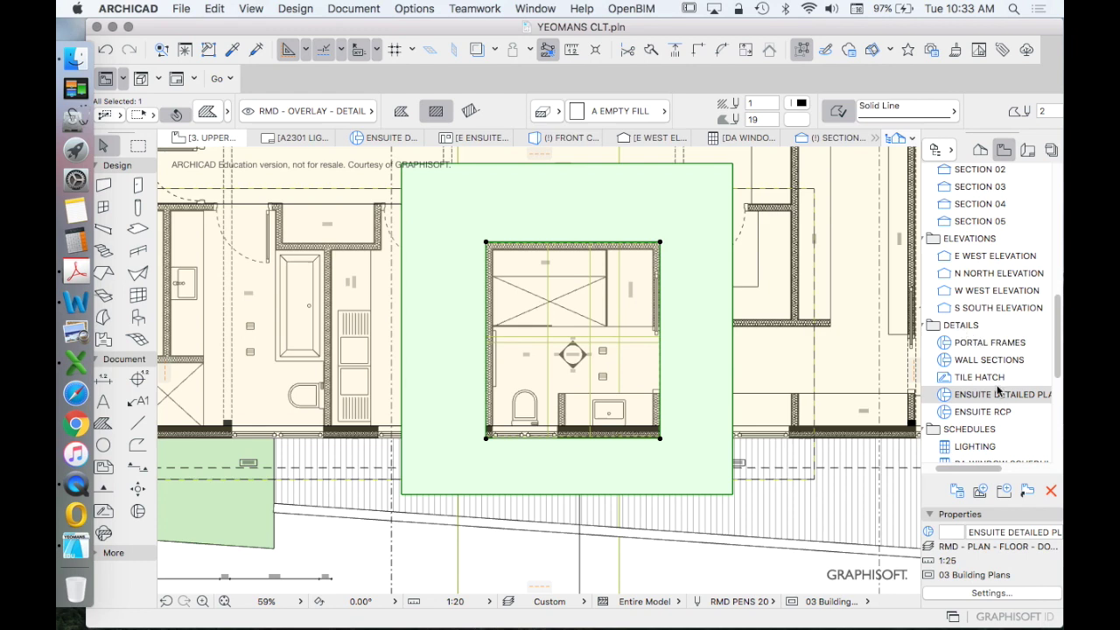
Save the current view in DETAILS as 'ENSUITE PLAN - BIM' with the RMD - PLAN - DETAIL combination
{"action": "right_click", "coordinate": [962, 326]}
{"action": "left_click", "coordinate": [975, 332]}
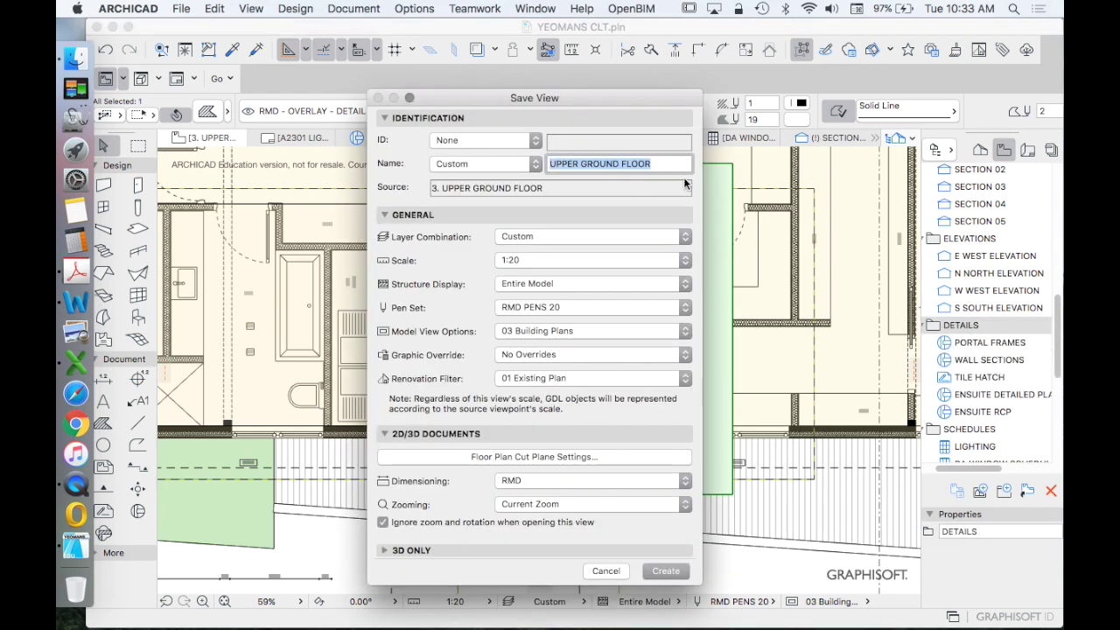
{"action": "type", "text": "ENSUITE PLAN - BIM"}
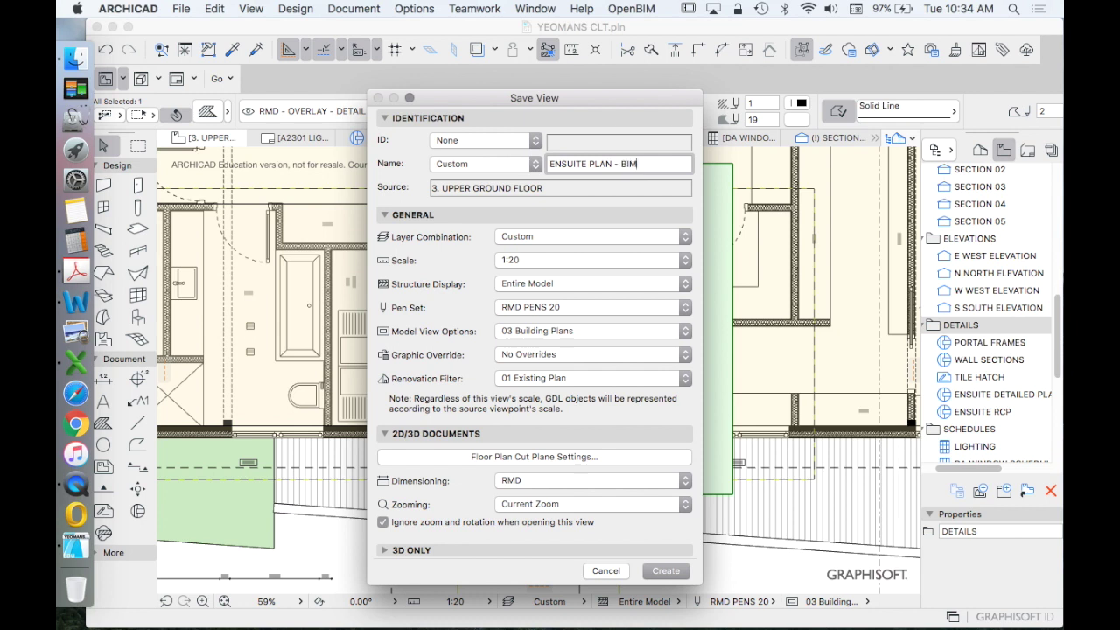
{"action": "left_click", "coordinate": [549, 236]}
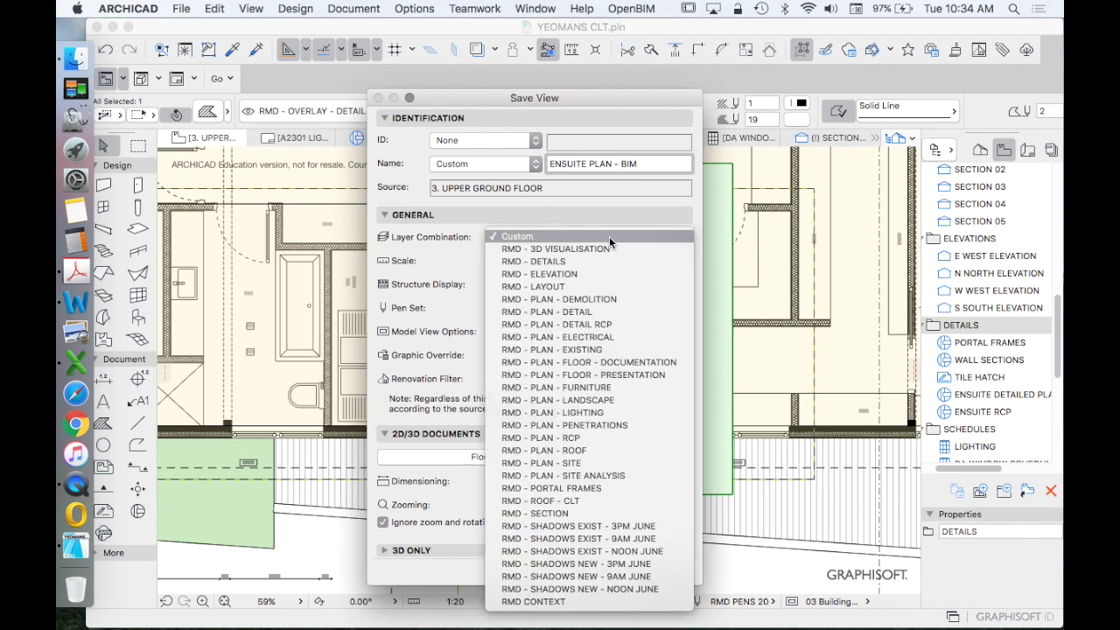
{"action": "left_click", "coordinate": [589, 315]}
{"action": "left_click", "coordinate": [661, 569]}
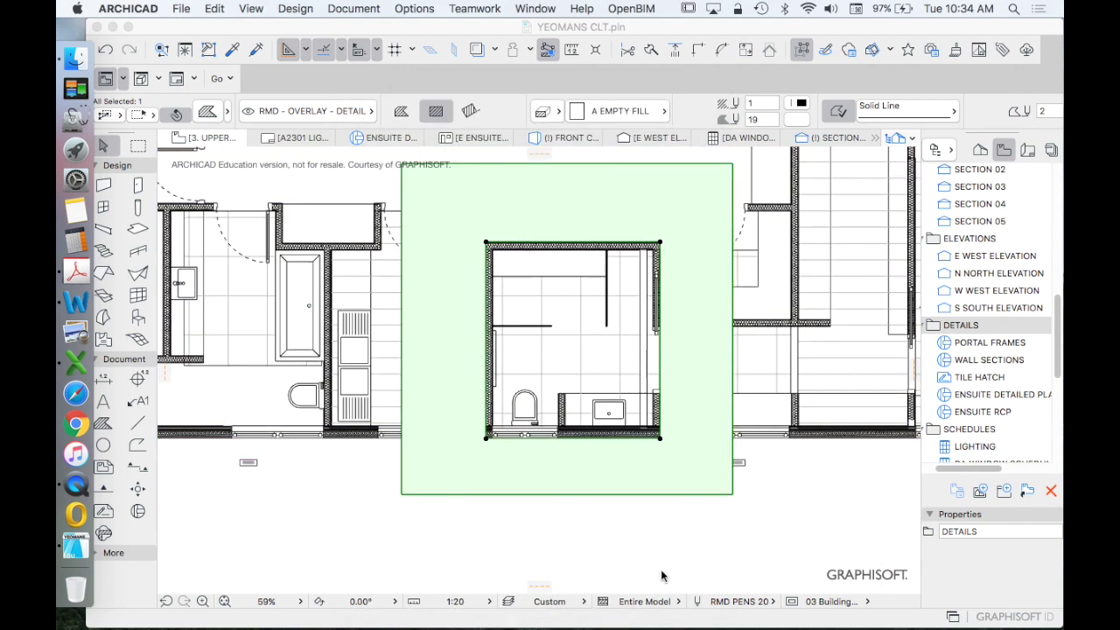
Open the ENSUITE DETAILED PLAN view at 1:25 and review its Layer Settings unchanged
{"action": "scroll", "coordinate": [672, 406], "scroll_direction": "down", "scroll_amount": 5}
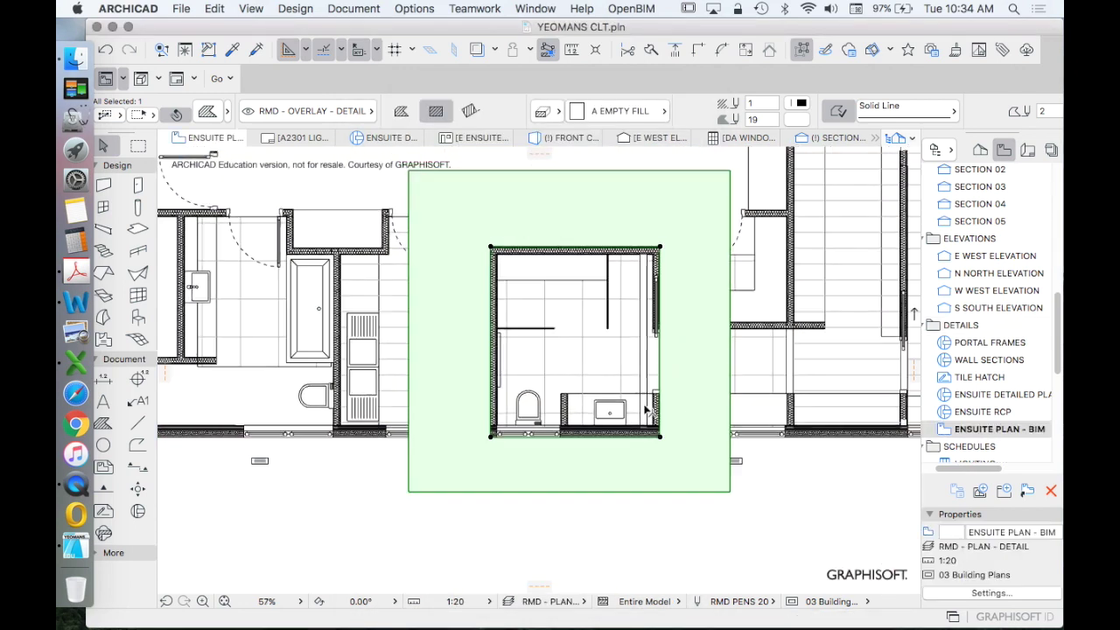
{"action": "double_click", "coordinate": [977, 395]}
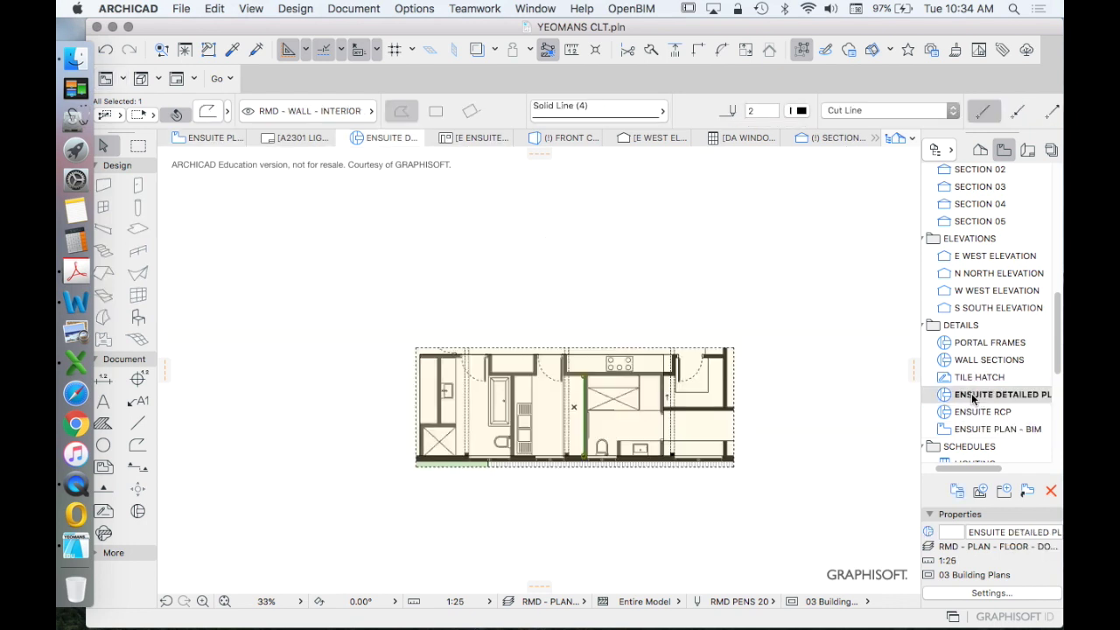
{"action": "left_click", "coordinate": [690, 522]}
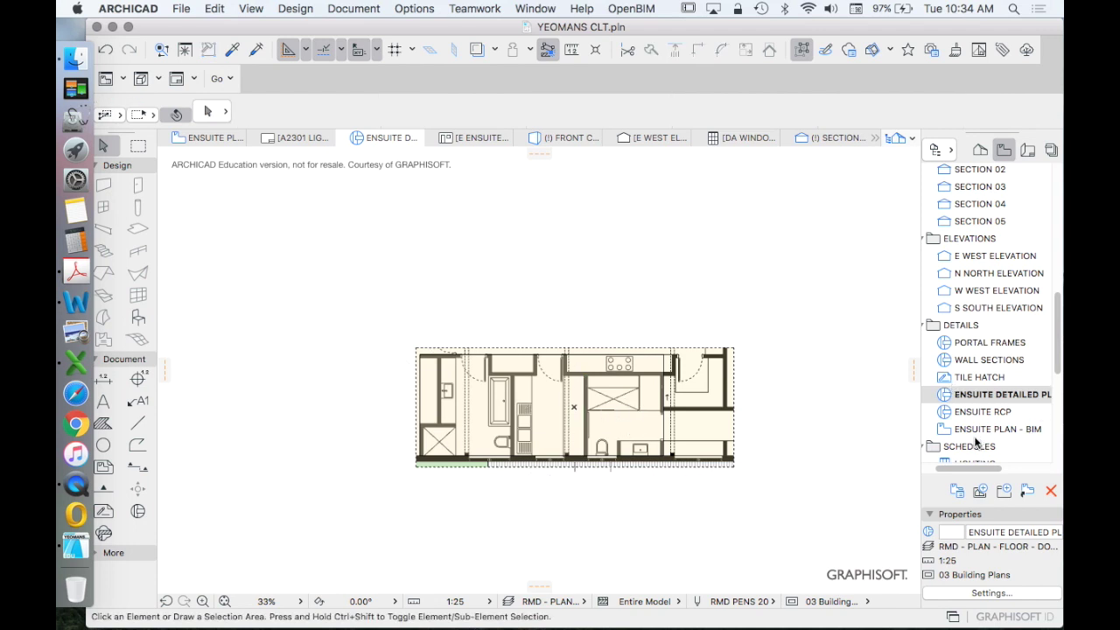
{"action": "key", "text": "super+l"}
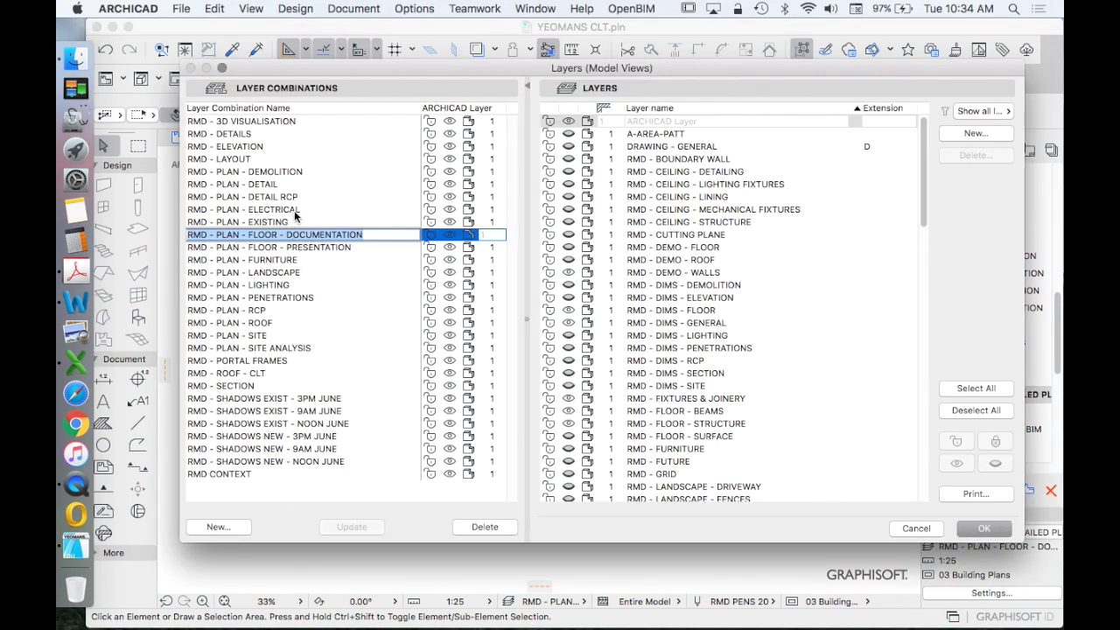
{"action": "left_click", "coordinate": [987, 528]}
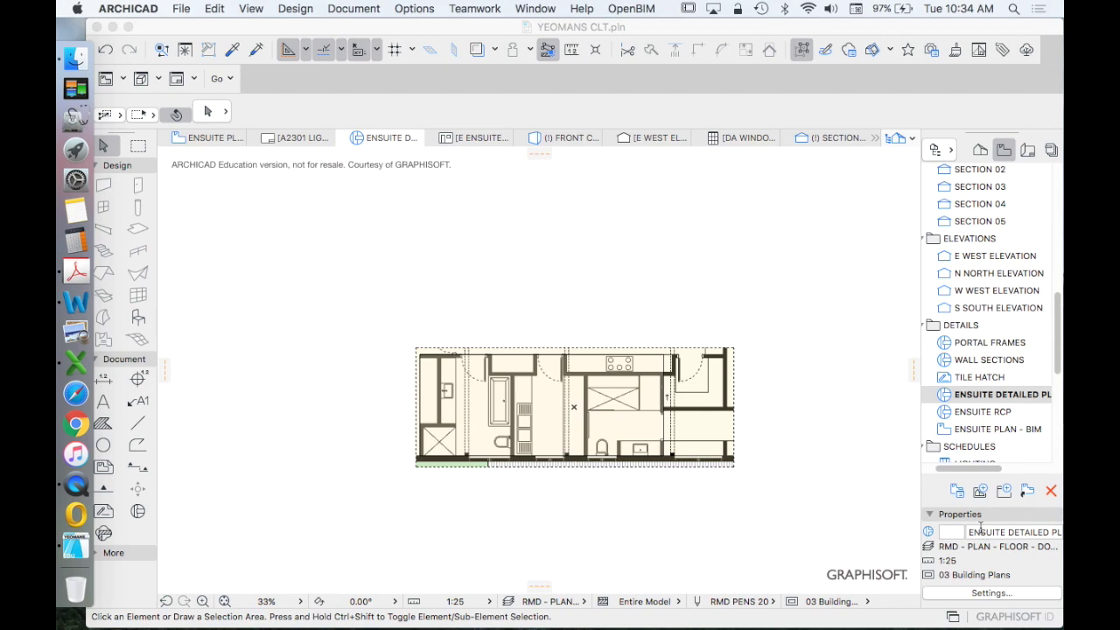
{"action": "double_click", "coordinate": [983, 429]}
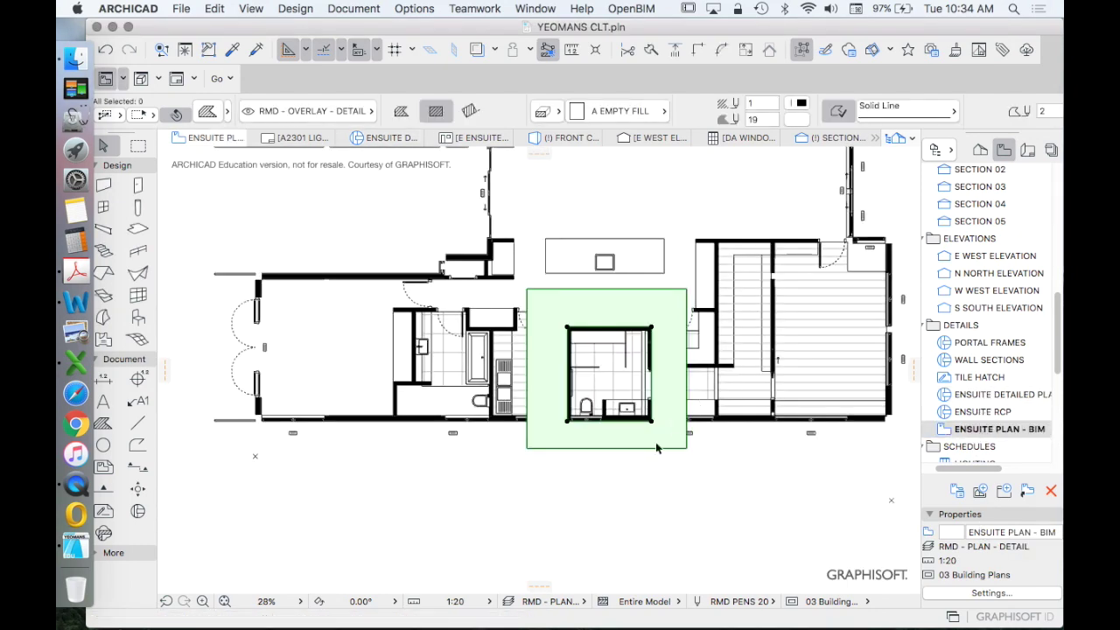
{"action": "scroll", "coordinate": [656, 448], "scroll_direction": "down", "scroll_amount": 2}
{"action": "scroll", "coordinate": [603, 433], "scroll_direction": "up", "scroll_amount": 4}
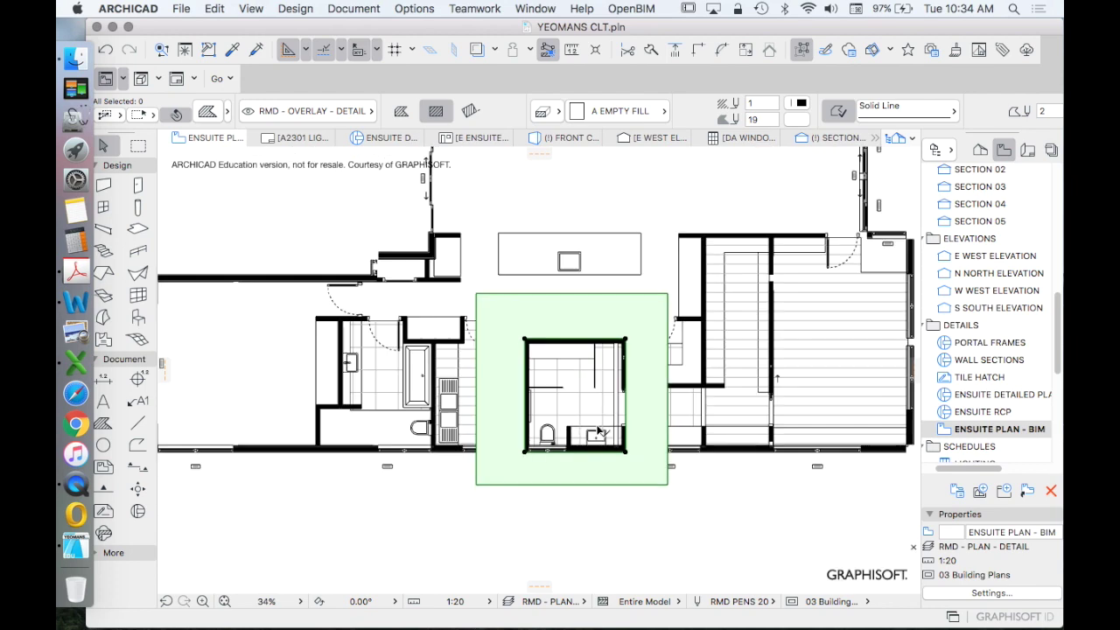
{"action": "scroll", "coordinate": [597, 431], "scroll_direction": "up", "scroll_amount": 5}
{"action": "left_click", "coordinate": [518, 438]}
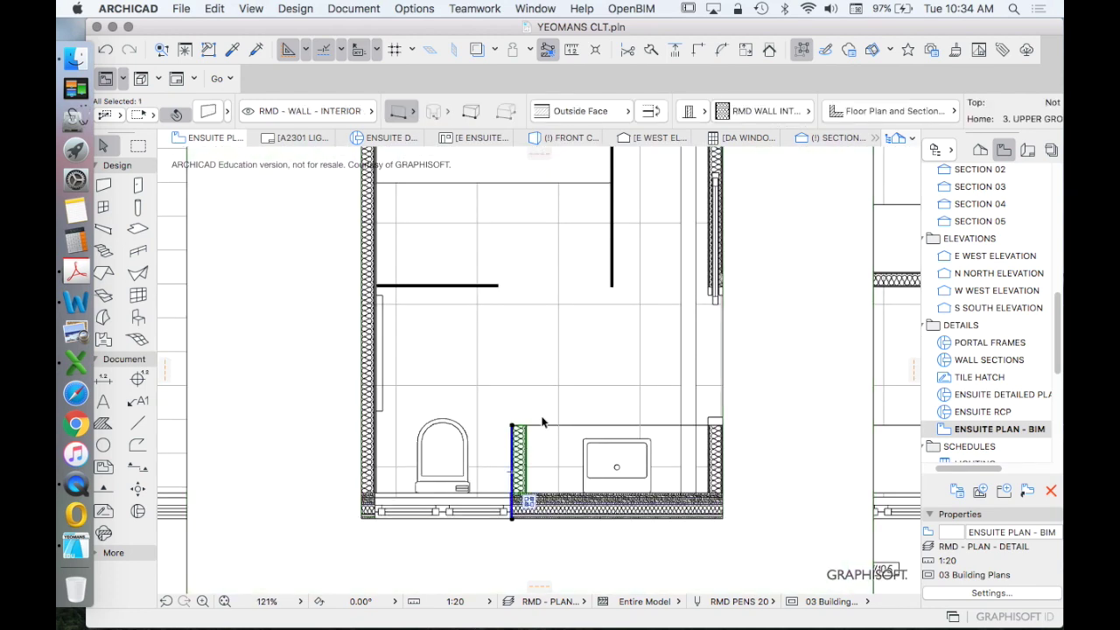
{"action": "scroll", "coordinate": [542, 422], "scroll_direction": "down", "scroll_amount": 3}
{"action": "left_click", "coordinate": [603, 541]}
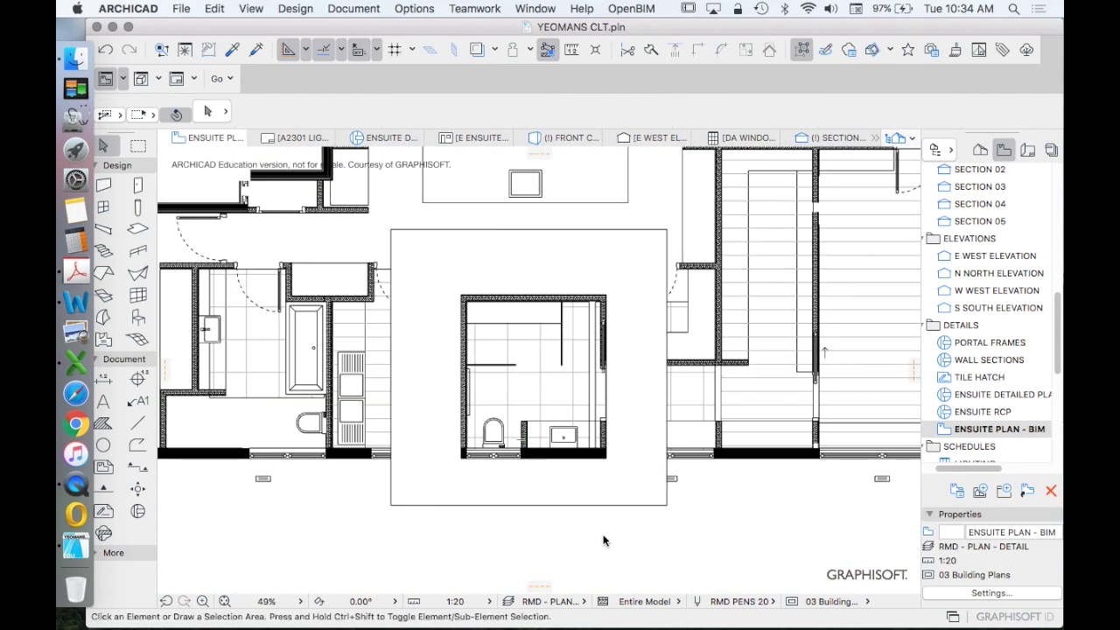
{"action": "left_click", "coordinate": [628, 494]}
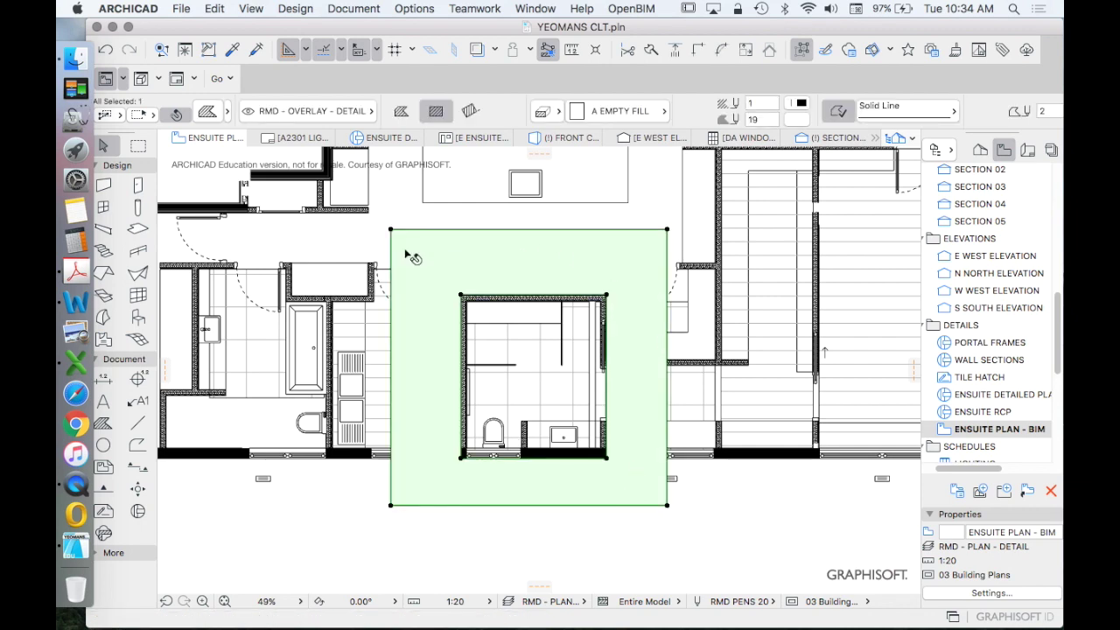
{"action": "scroll", "coordinate": [481, 418], "scroll_direction": "down", "scroll_amount": 2}
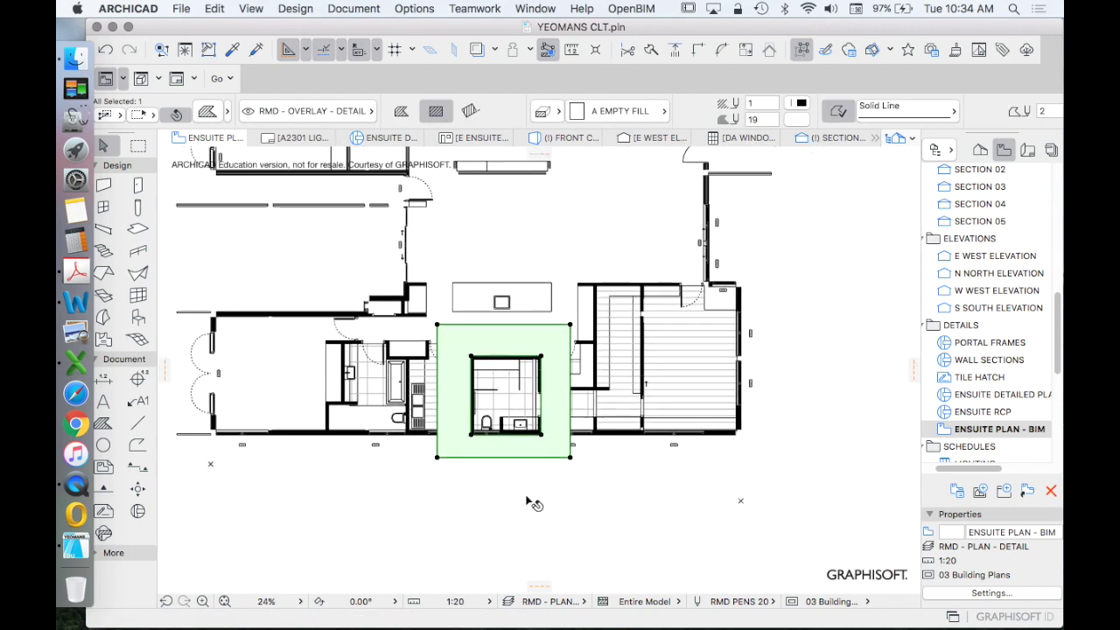
{"action": "left_click", "coordinate": [525, 520]}
{"action": "scroll", "coordinate": [528, 352], "scroll_direction": "up", "scroll_amount": 3}
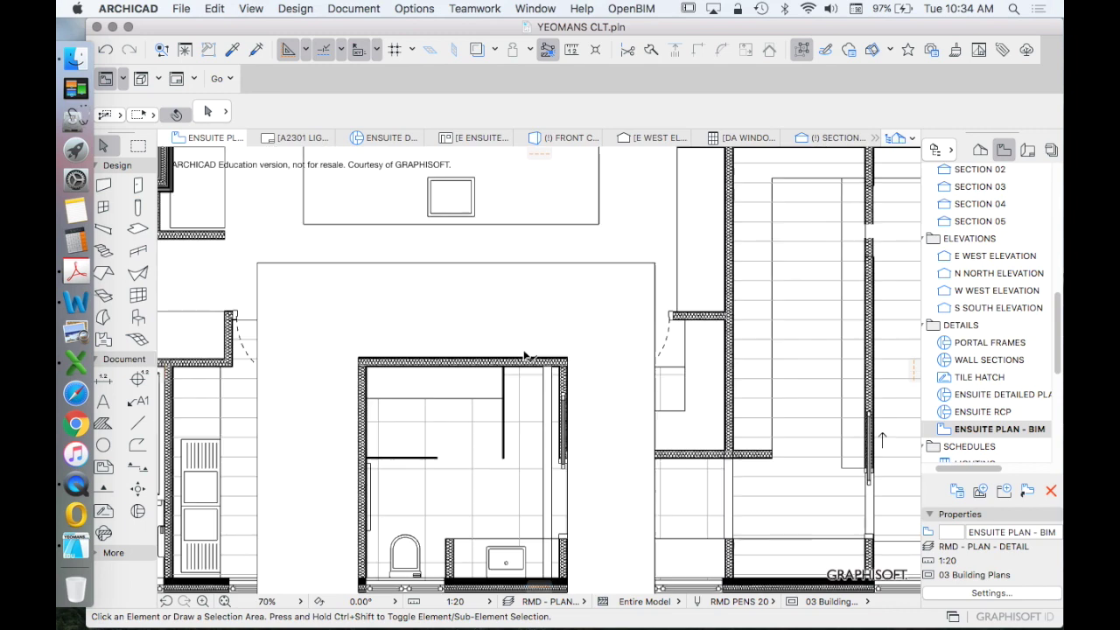
{"action": "scroll", "coordinate": [560, 285], "scroll_direction": "down", "scroll_amount": 2}
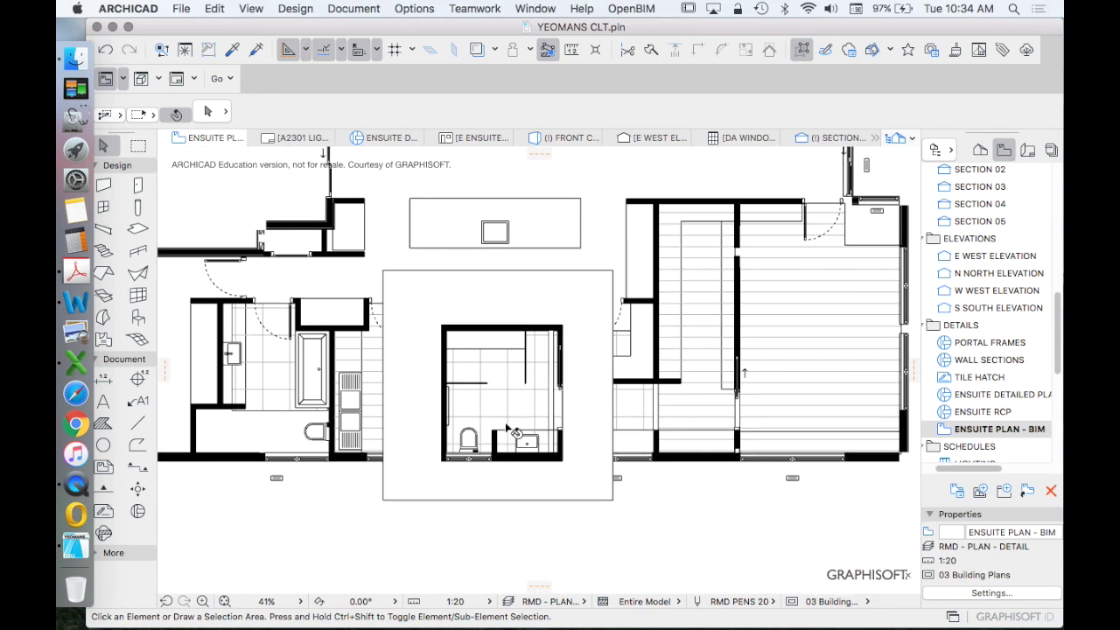
{"action": "left_click", "coordinate": [413, 387]}
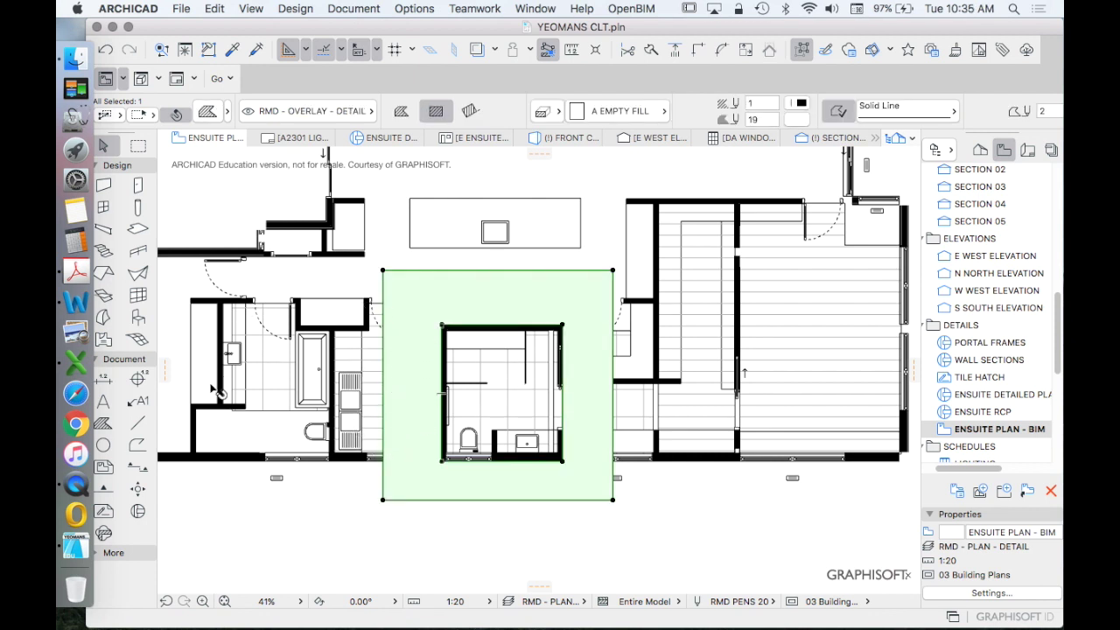
{"action": "scroll", "coordinate": [387, 362], "scroll_direction": "down", "scroll_amount": 3}
{"action": "left_click", "coordinate": [417, 479]}
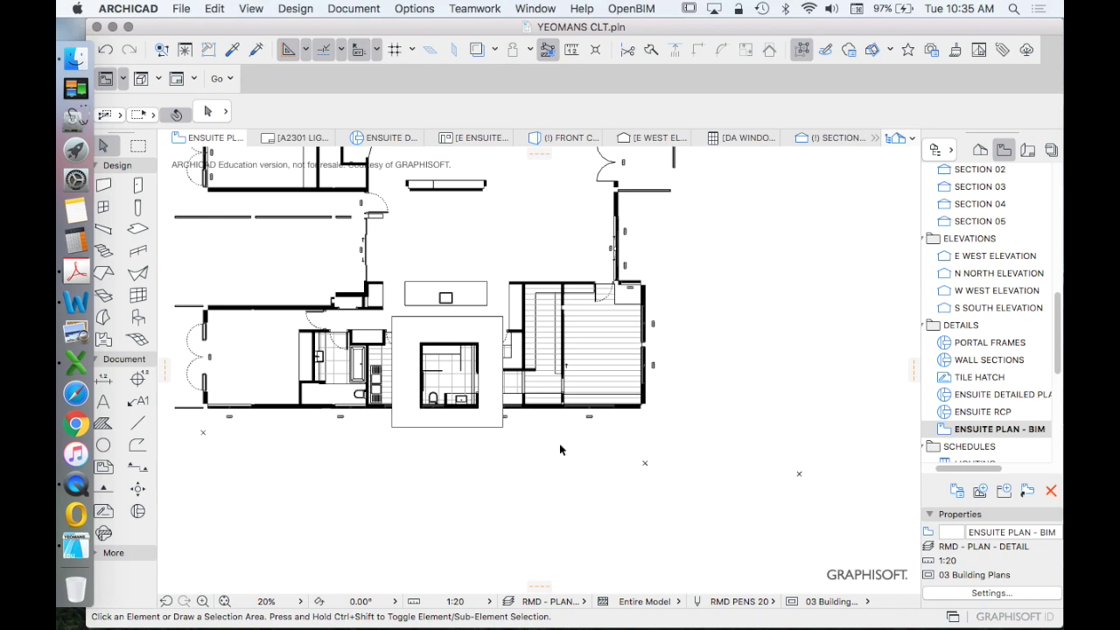
{"action": "scroll", "coordinate": [313, 382], "scroll_direction": "up", "scroll_amount": 3}
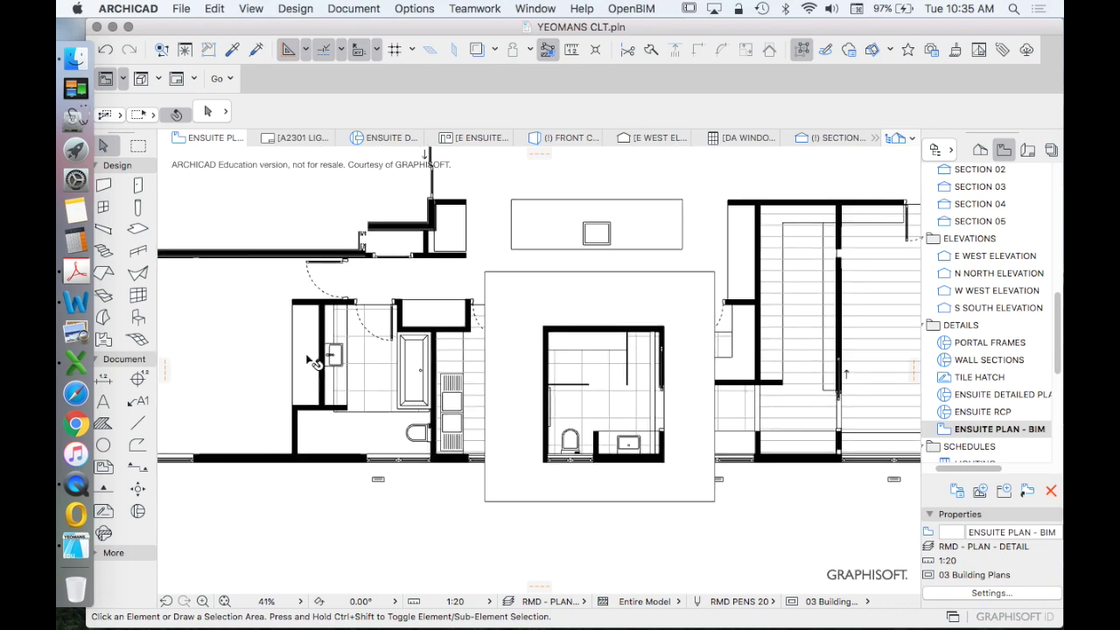
Open Layers (Model Views), scroll the layer list and select the RMD - PLAN - DETAIL combination
{"action": "key", "text": "super+l"}
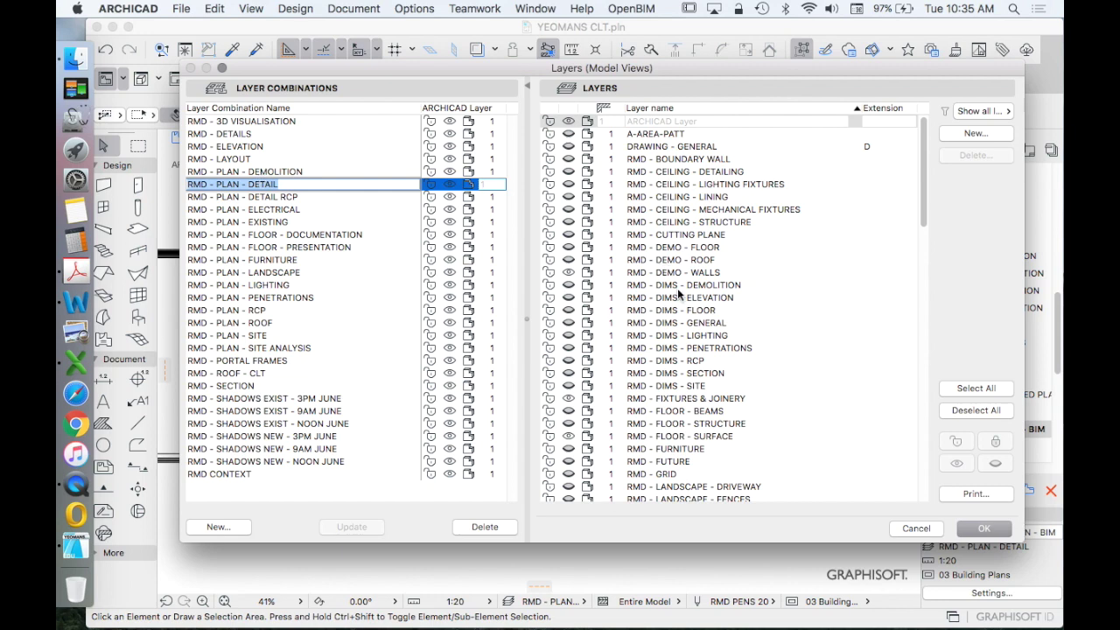
{"action": "scroll", "coordinate": [629, 288], "scroll_direction": "down", "scroll_amount": 4}
{"action": "scroll", "coordinate": [597, 221], "scroll_direction": "down", "scroll_amount": 4}
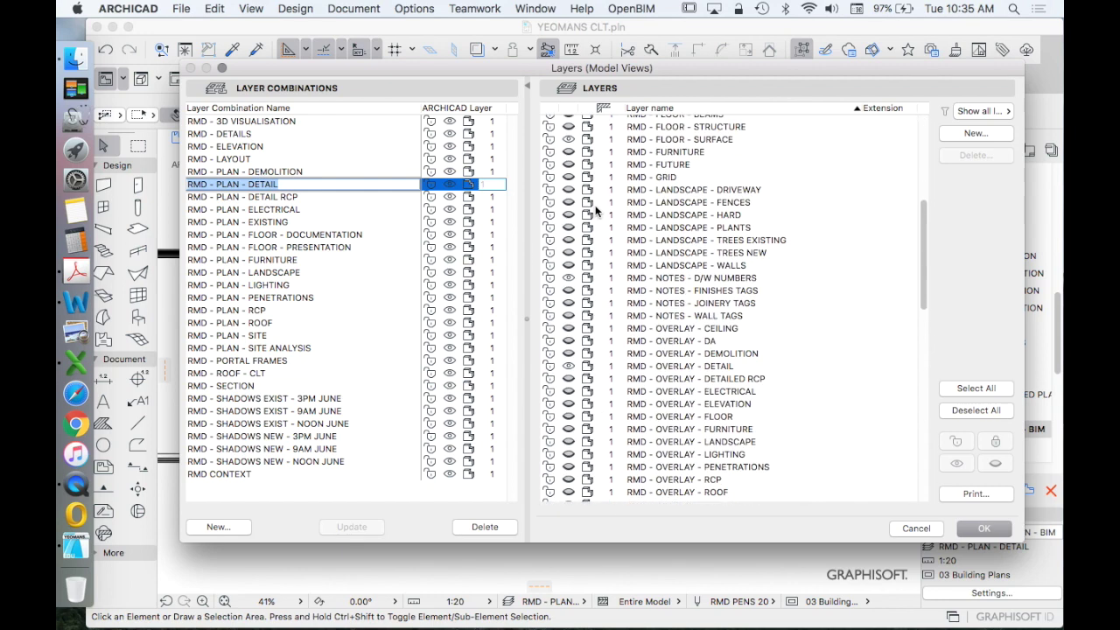
{"action": "scroll", "coordinate": [652, 324], "scroll_direction": "down", "scroll_amount": 1}
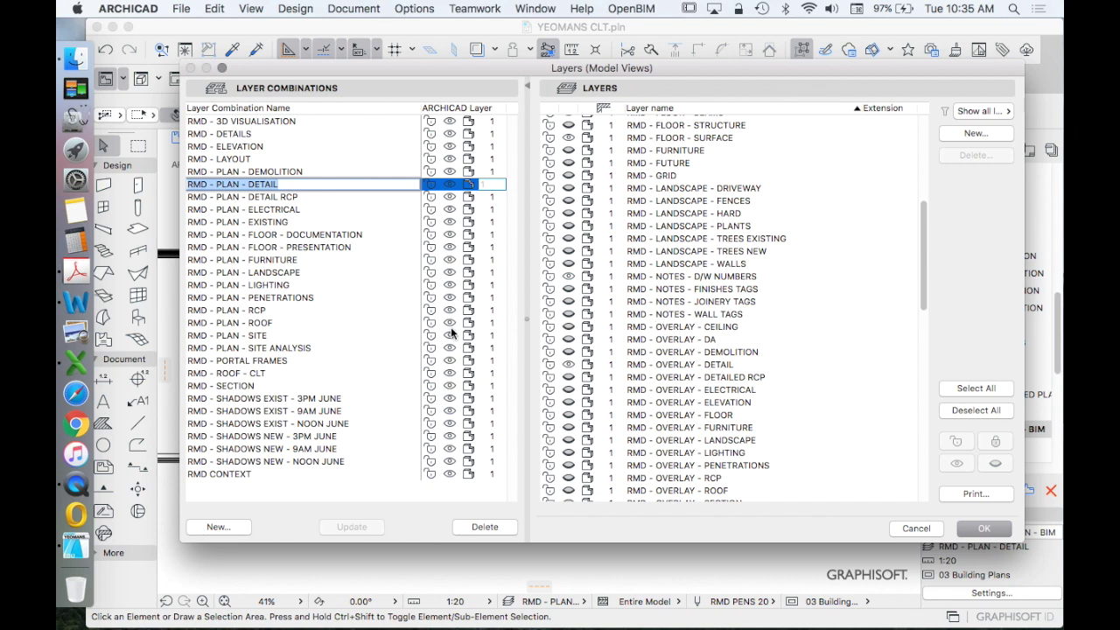
{"action": "left_click", "coordinate": [244, 185]}
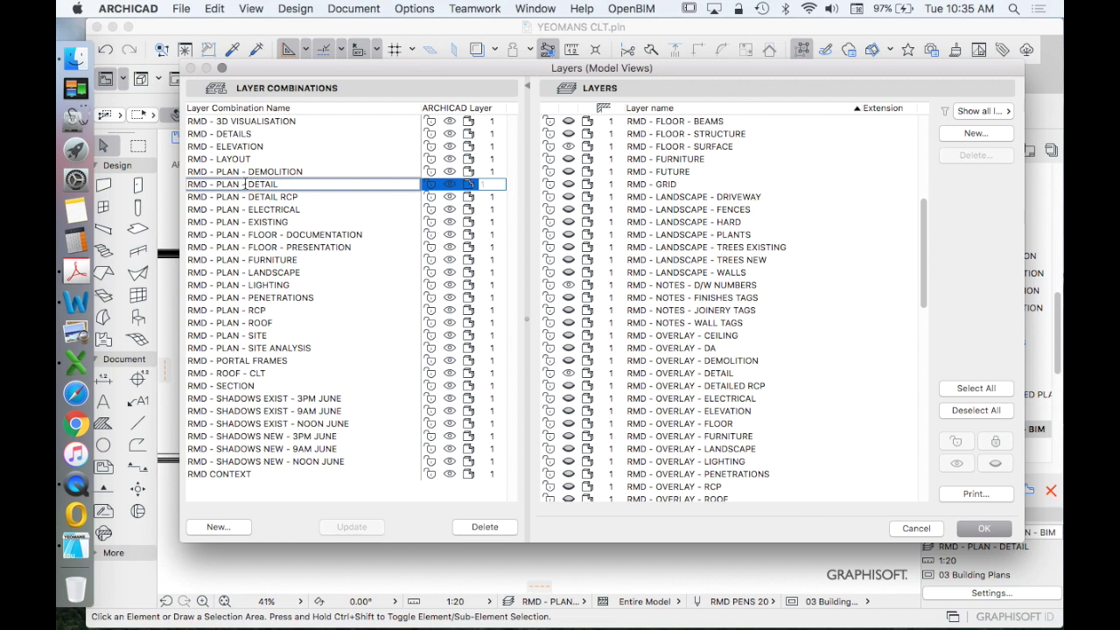
{"action": "scroll", "coordinate": [733, 261], "scroll_direction": "down", "scroll_amount": 2}
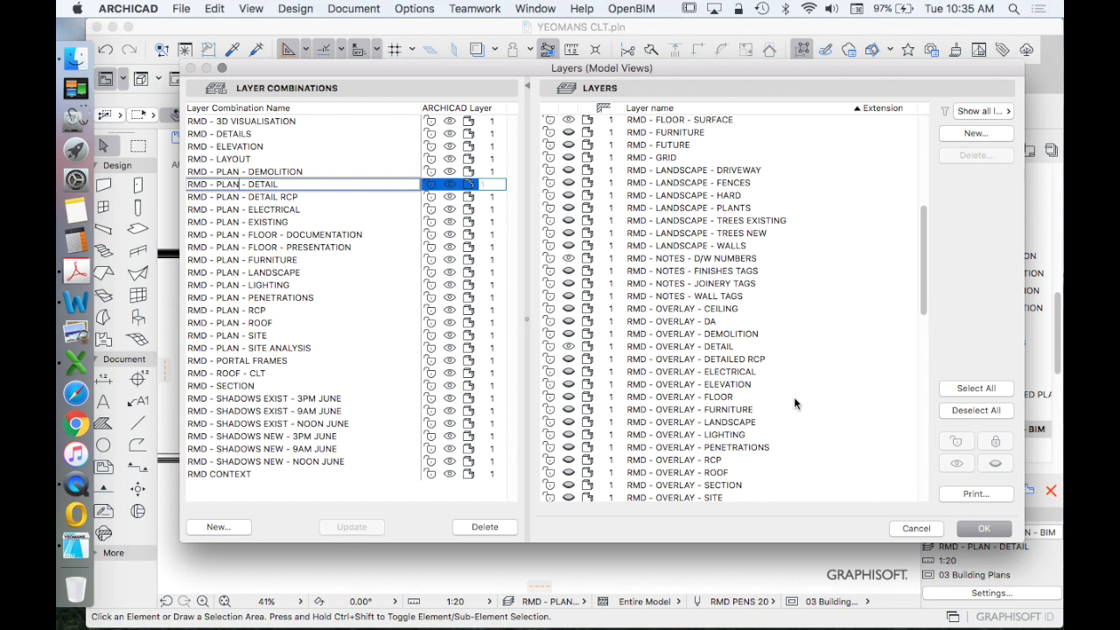
{"action": "scroll", "coordinate": [801, 420], "scroll_direction": "up", "scroll_amount": 10}
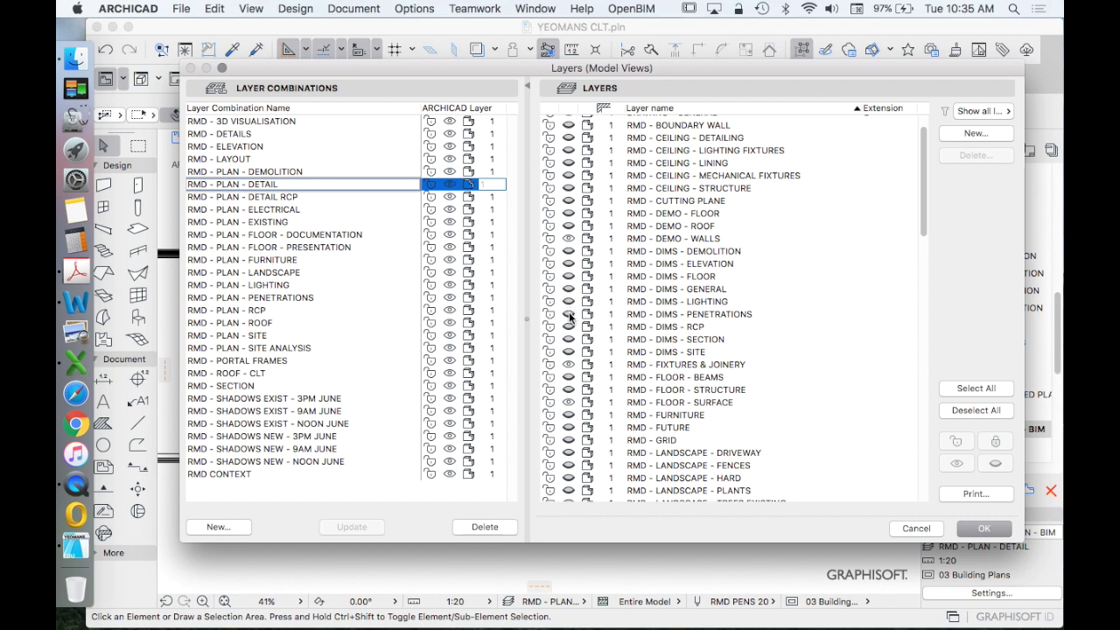
Toggle the RMD - DIMS - PENETRATIONS layer, update RMD - PLAN - DETAIL, and close Layer Settings
{"action": "left_click", "coordinate": [569, 316]}
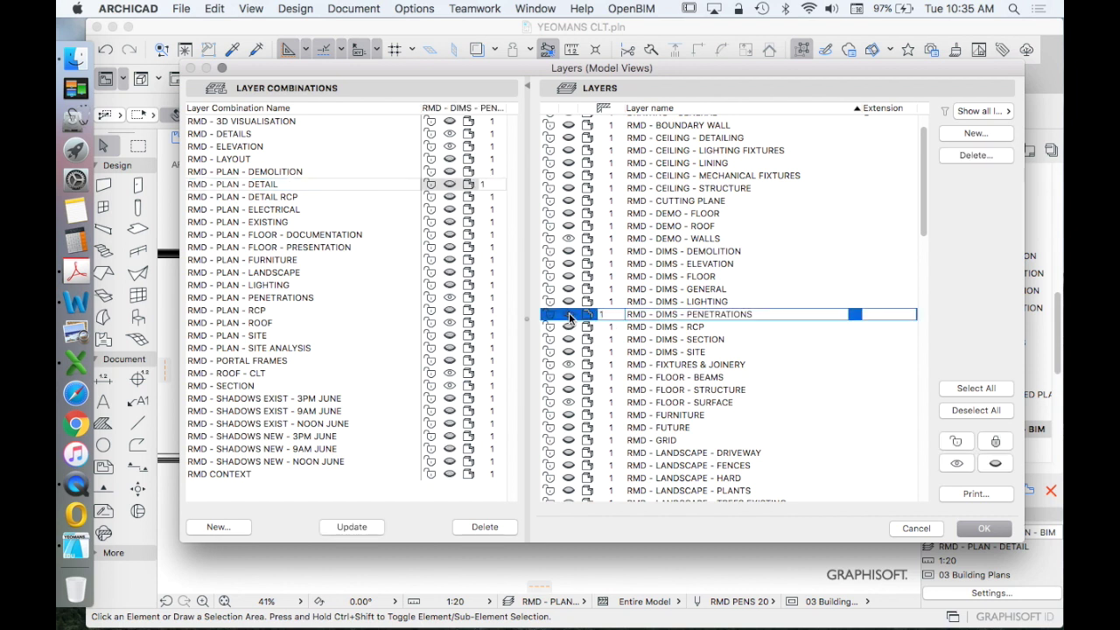
{"action": "left_click", "coordinate": [352, 528]}
{"action": "left_click", "coordinate": [984, 530]}
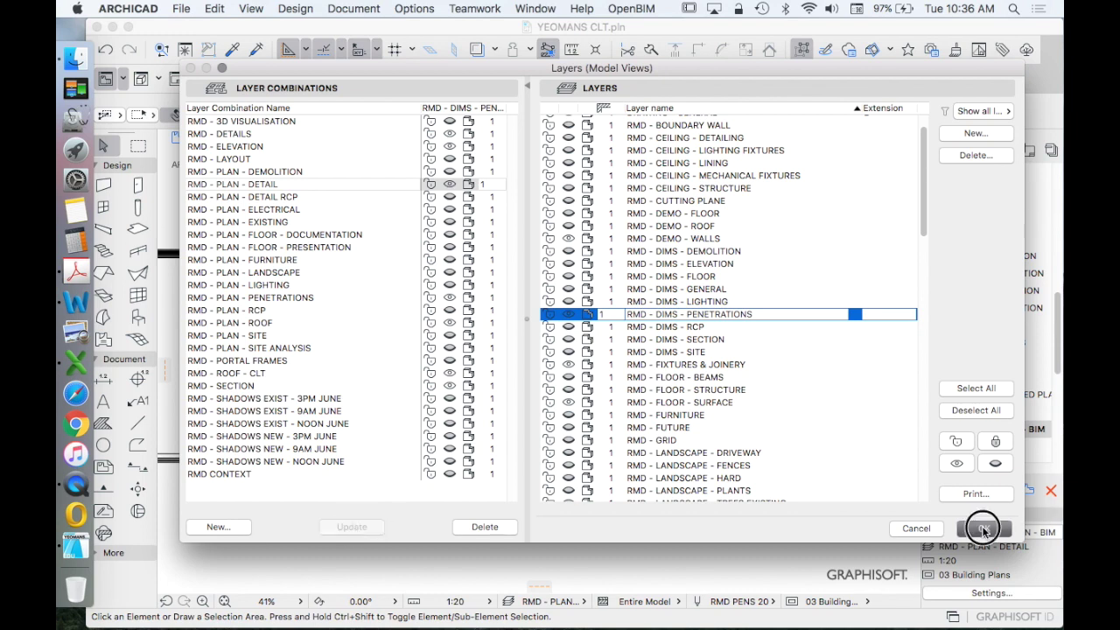
{"action": "scroll", "coordinate": [367, 424], "scroll_direction": "down", "scroll_amount": 3}
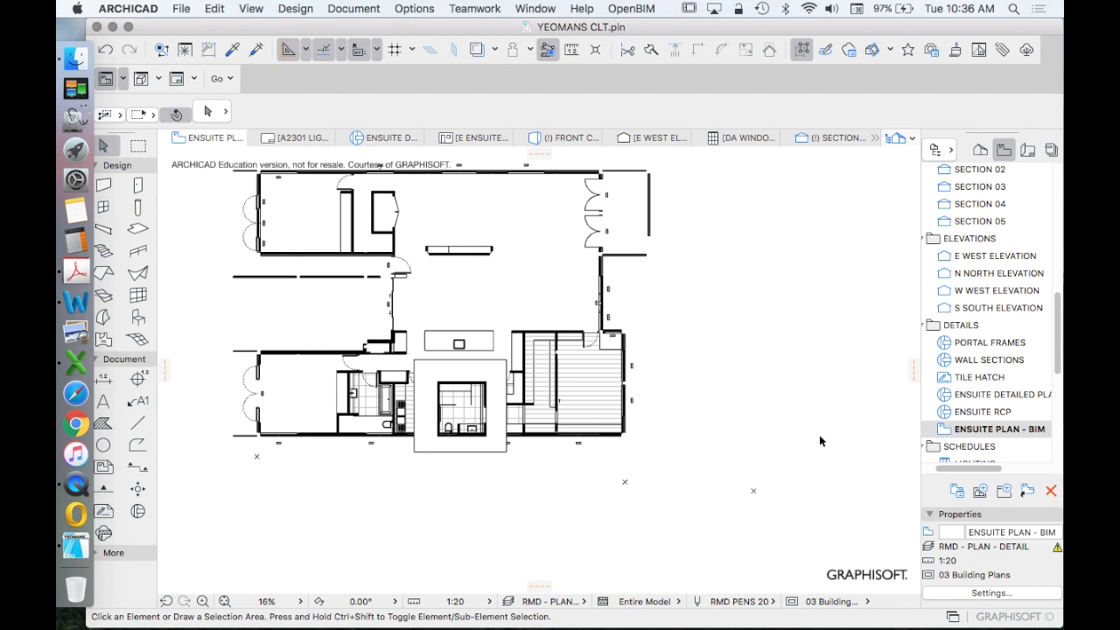
{"action": "scroll", "coordinate": [814, 433], "scroll_direction": "down", "scroll_amount": 2}
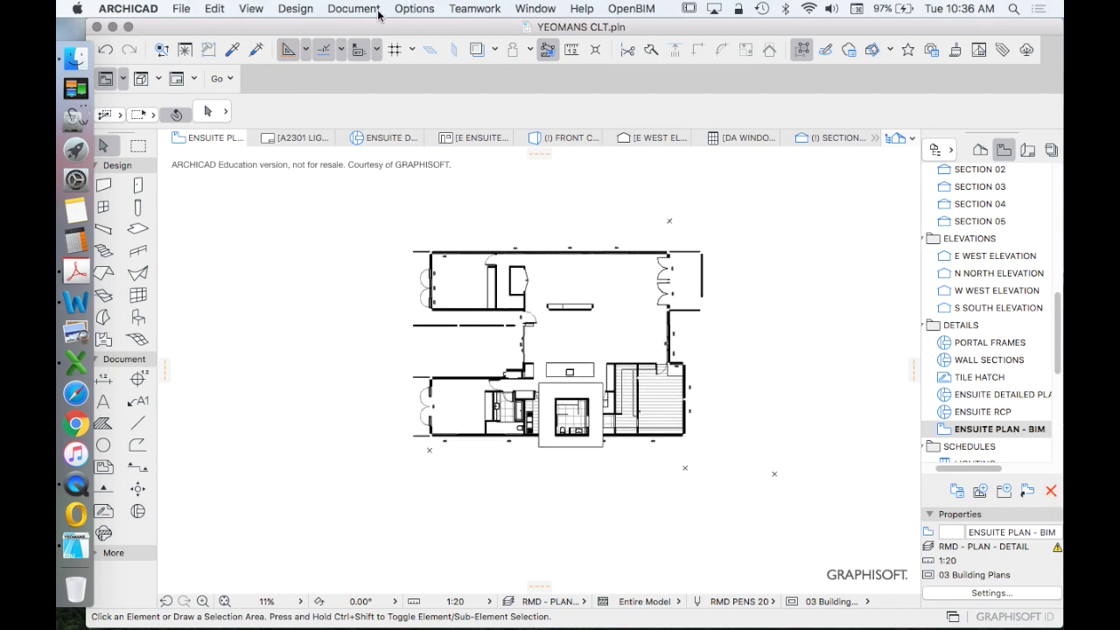
{"action": "left_click", "coordinate": [412, 9]}
{"action": "mouse_move", "coordinate": [418, 26]}
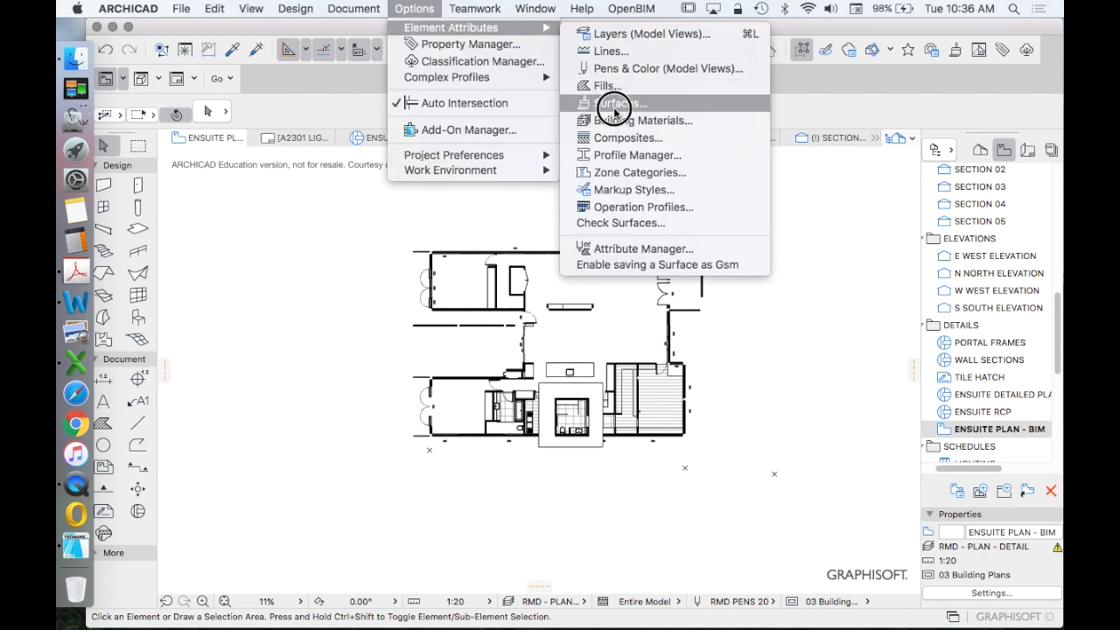
{"action": "left_click", "coordinate": [691, 35]}
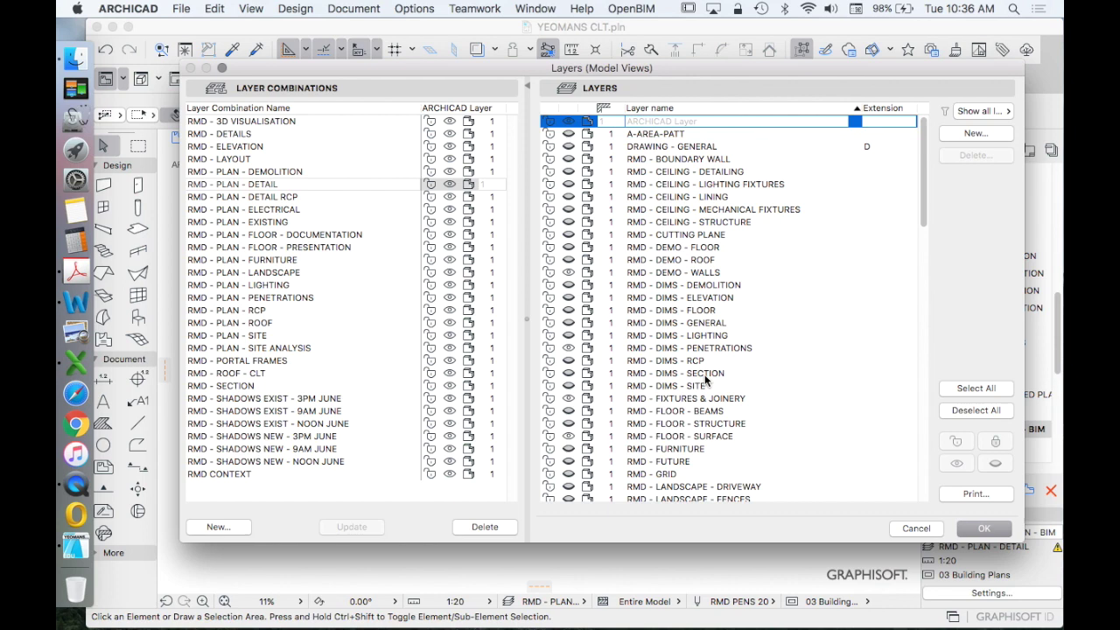
{"action": "scroll", "coordinate": [700, 385], "scroll_direction": "down", "scroll_amount": 1}
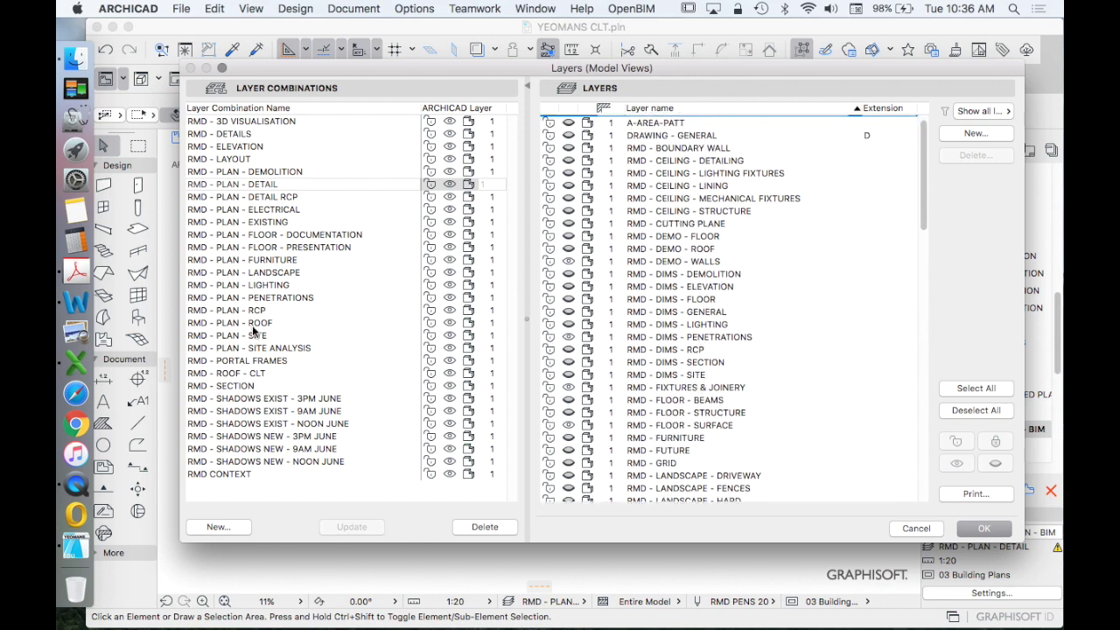
{"action": "left_click", "coordinate": [987, 531]}
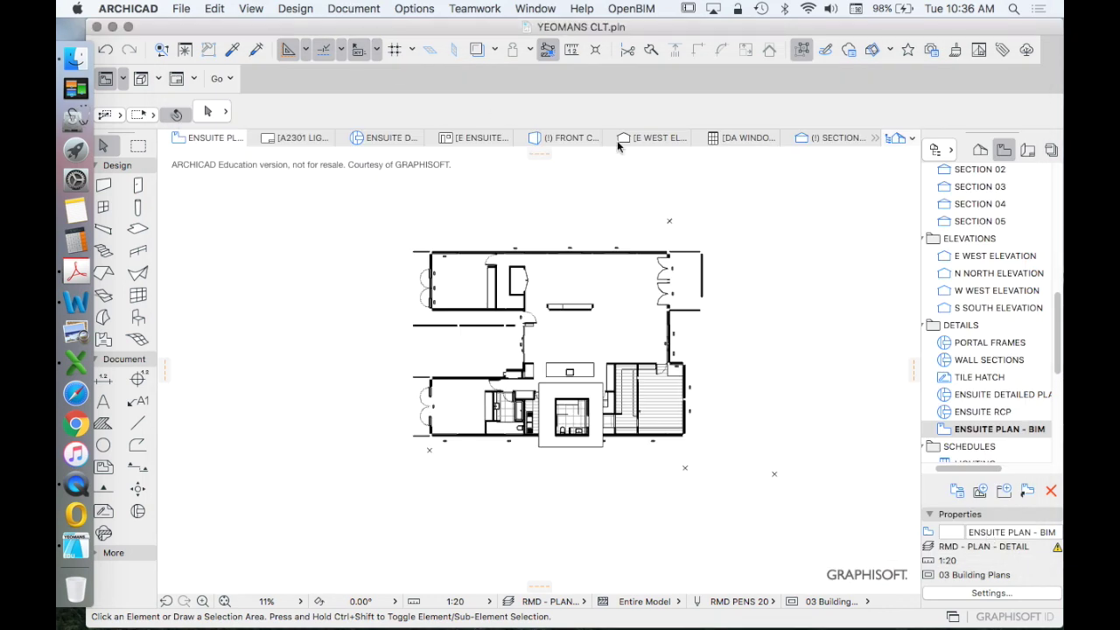
{"action": "left_click", "coordinate": [414, 9]}
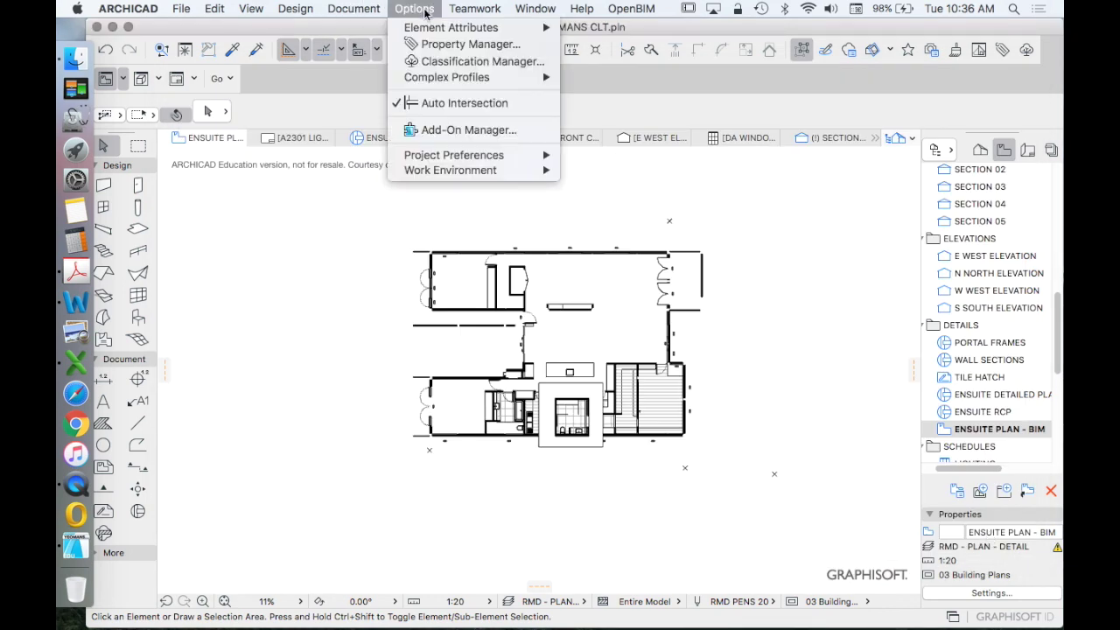
{"action": "mouse_move", "coordinate": [446, 27]}
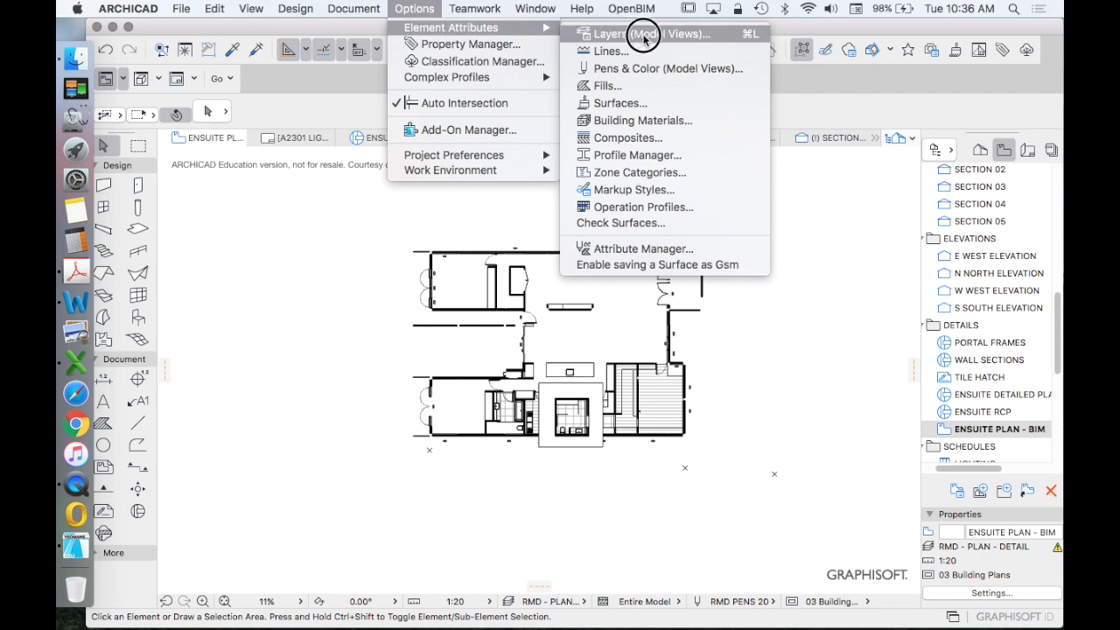
{"action": "left_click", "coordinate": [640, 249]}
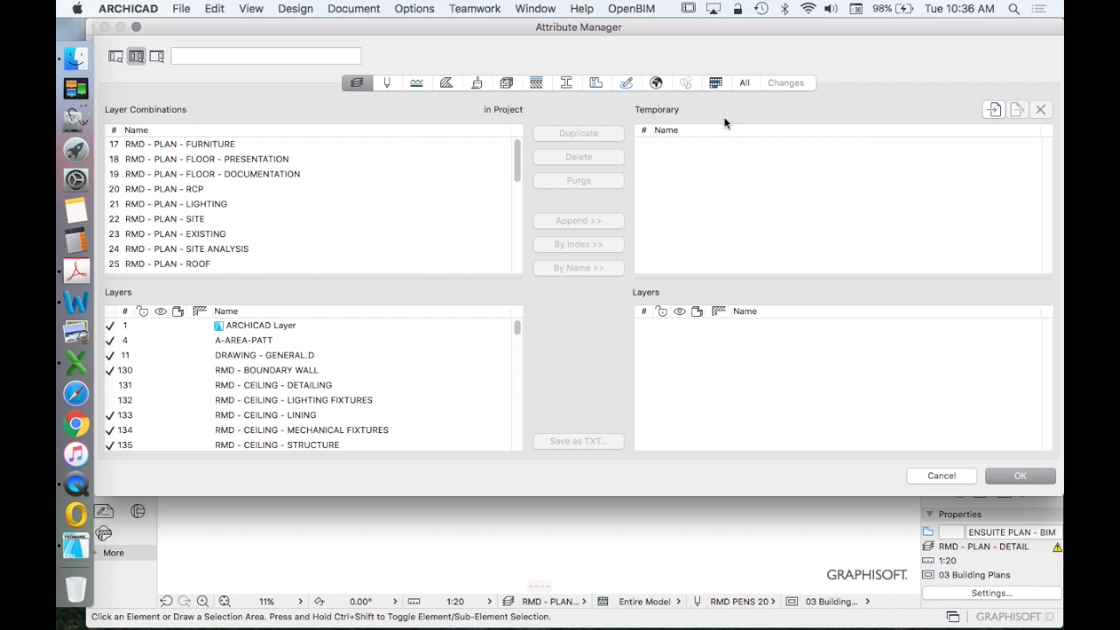
{"action": "left_click", "coordinate": [993, 109]}
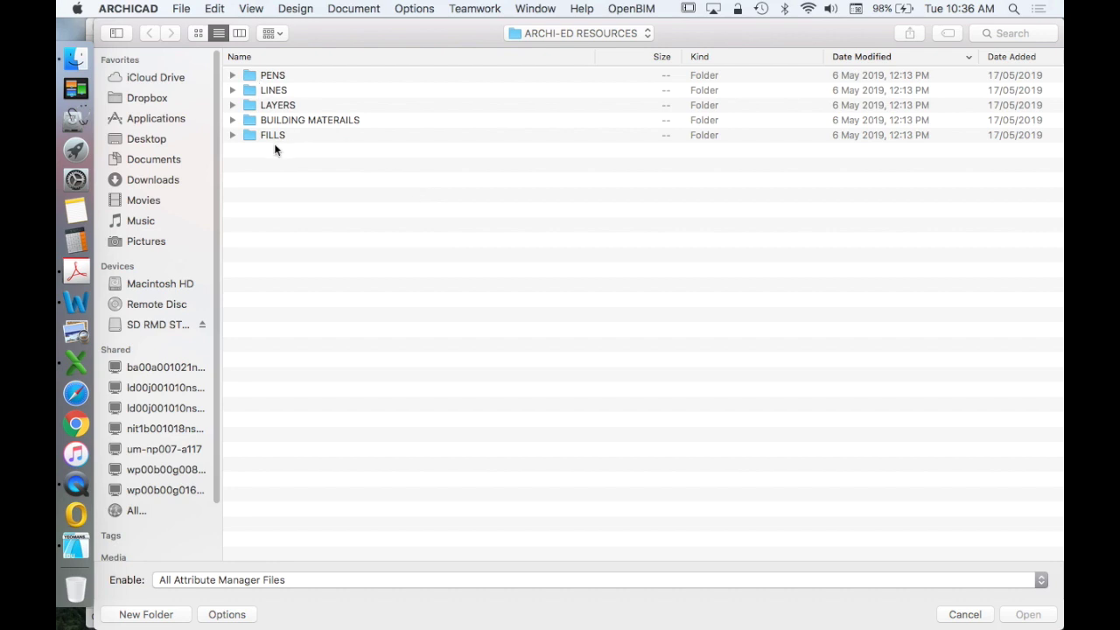
{"action": "double_click", "coordinate": [275, 106]}
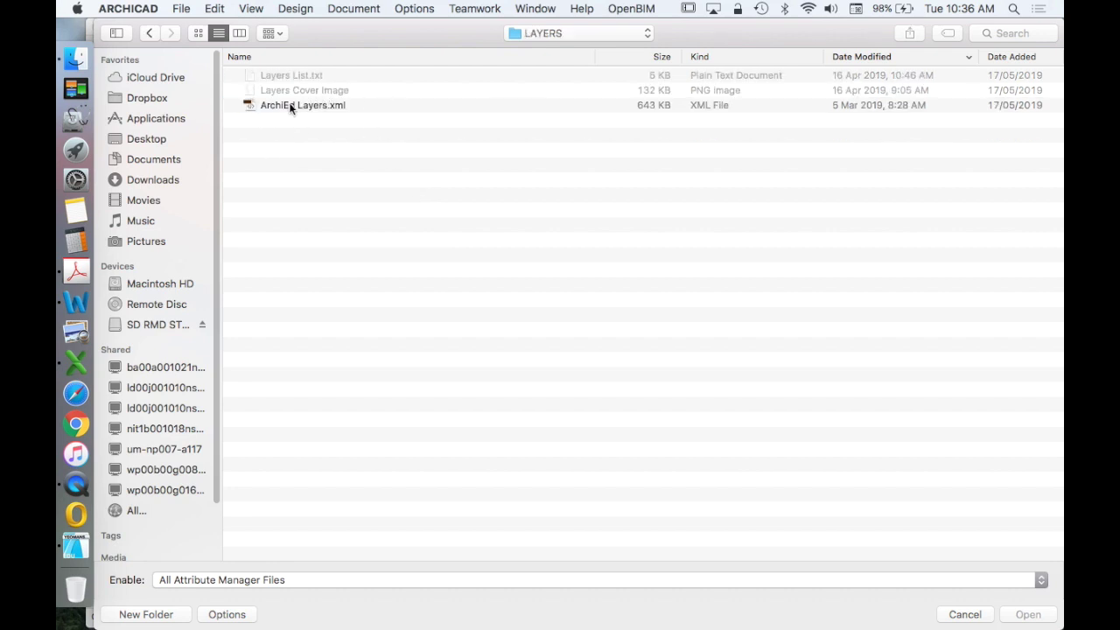
{"action": "left_click", "coordinate": [298, 106]}
{"action": "left_click", "coordinate": [1031, 615]}
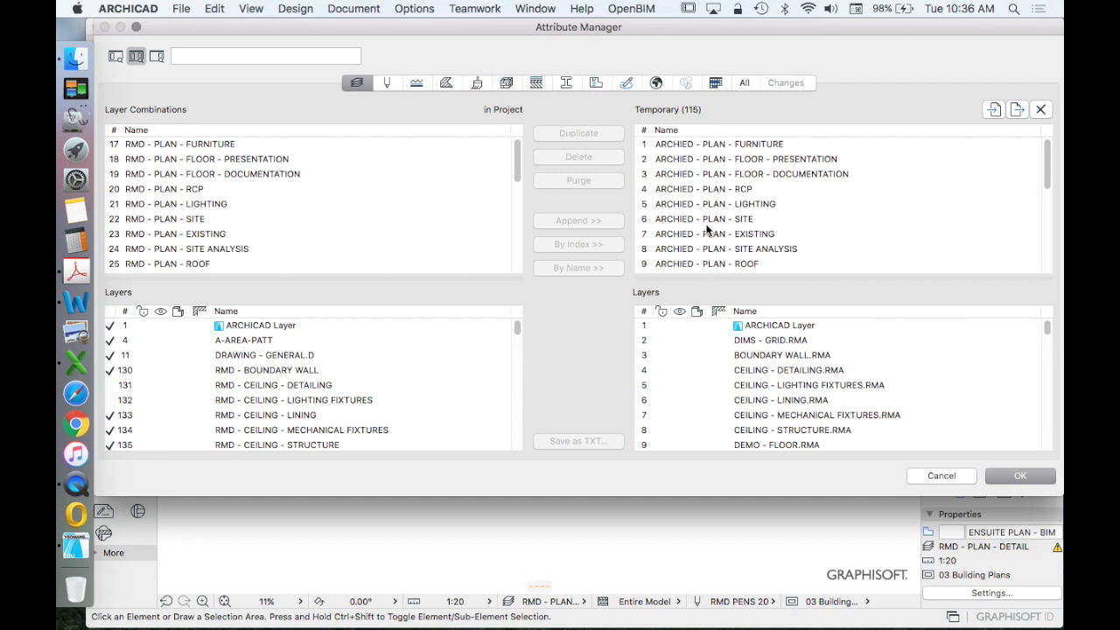
{"action": "scroll", "coordinate": [688, 151], "scroll_direction": "down", "scroll_amount": 5}
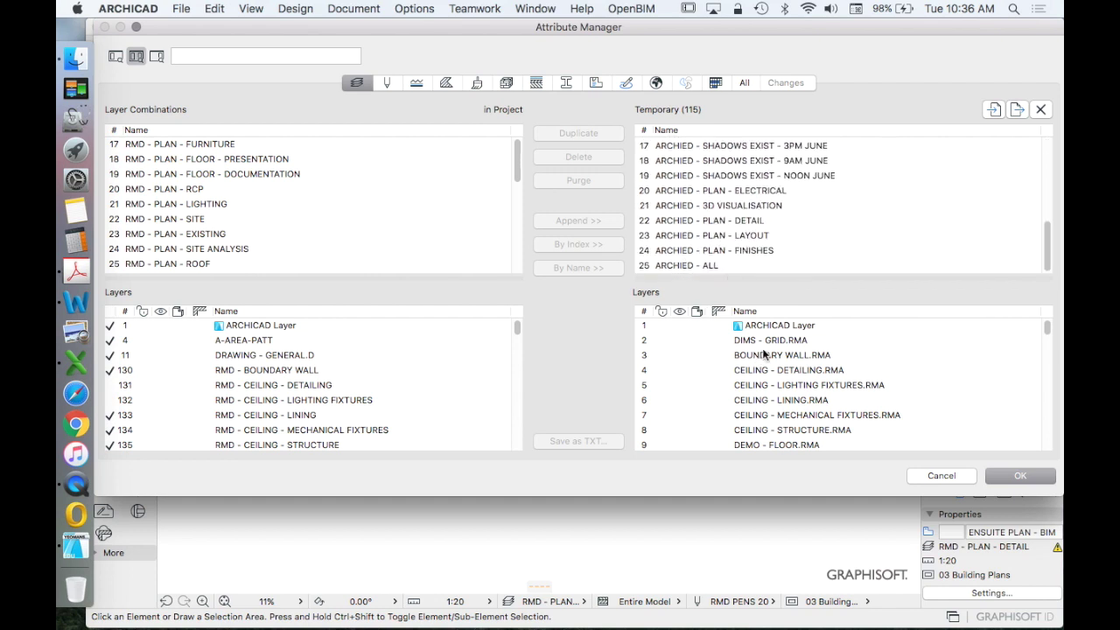
{"action": "scroll", "coordinate": [770, 350], "scroll_direction": "down", "scroll_amount": 5}
{"action": "scroll", "coordinate": [770, 350], "scroll_direction": "down", "scroll_amount": 15}
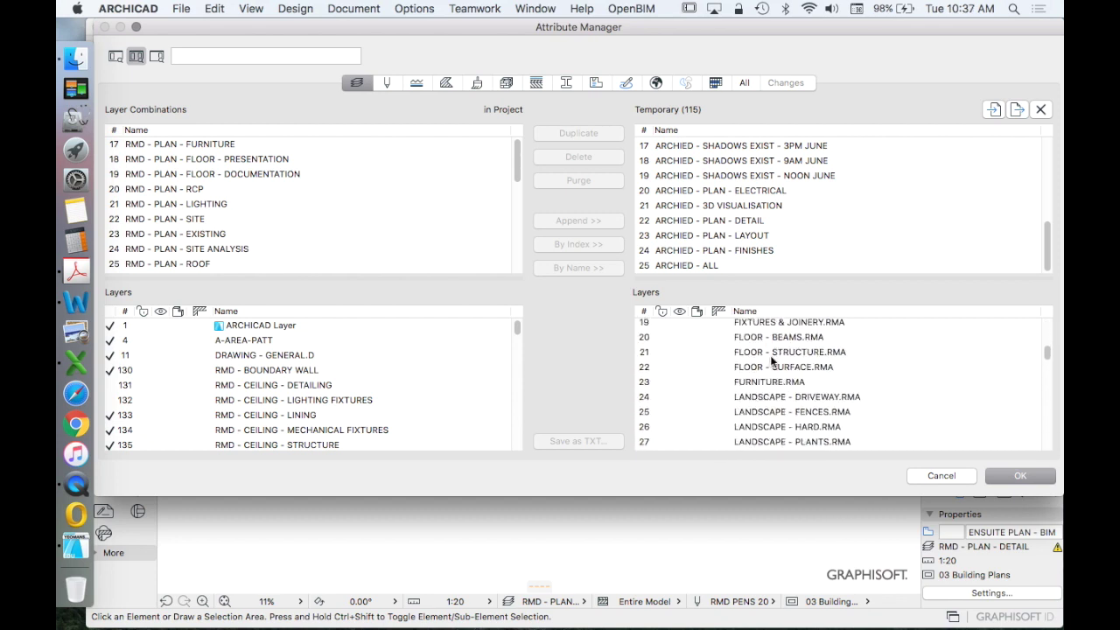
{"action": "scroll", "coordinate": [774, 360], "scroll_direction": "down", "scroll_amount": 13}
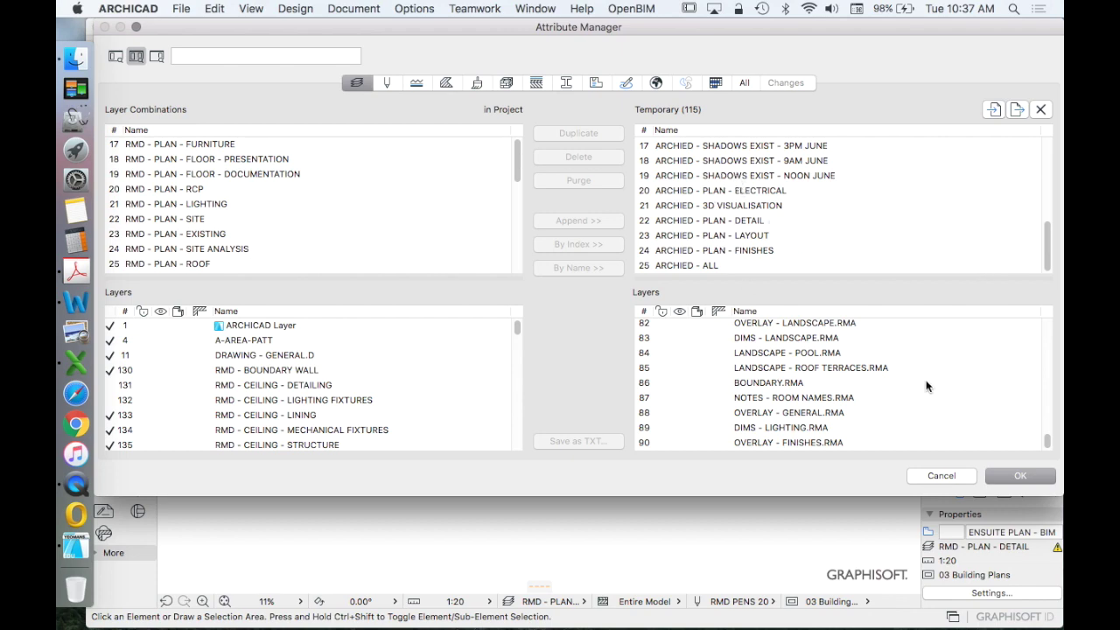
{"action": "left_click", "coordinate": [1016, 474]}
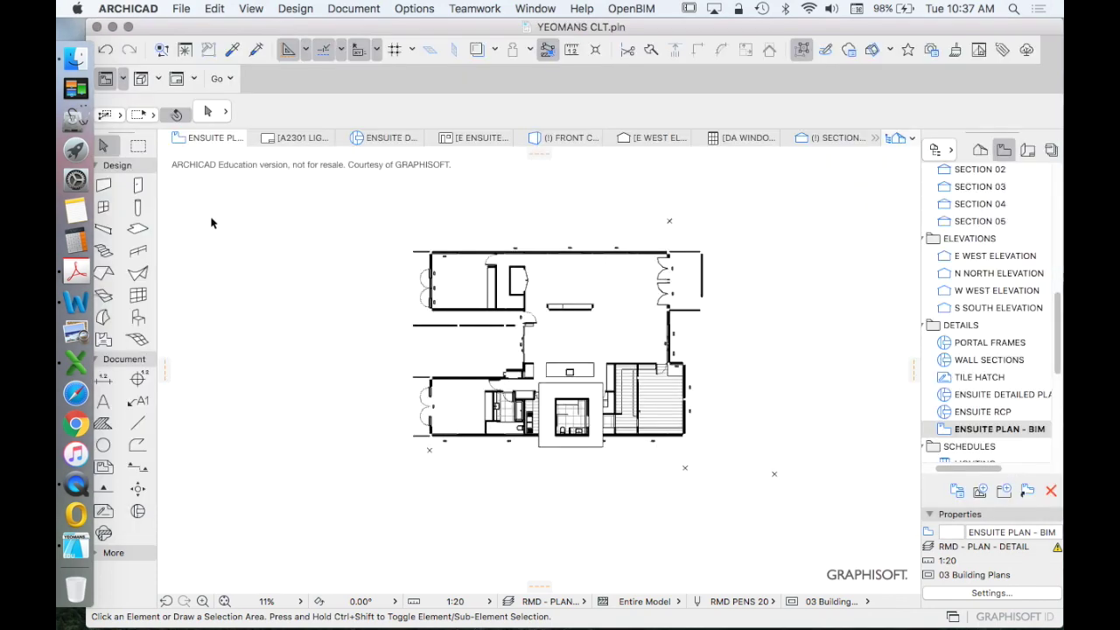
Review the layer combinations and layers in Layers (Model Views), then switch to the ArchiEd site in Safari
{"action": "left_click", "coordinate": [75, 484]}
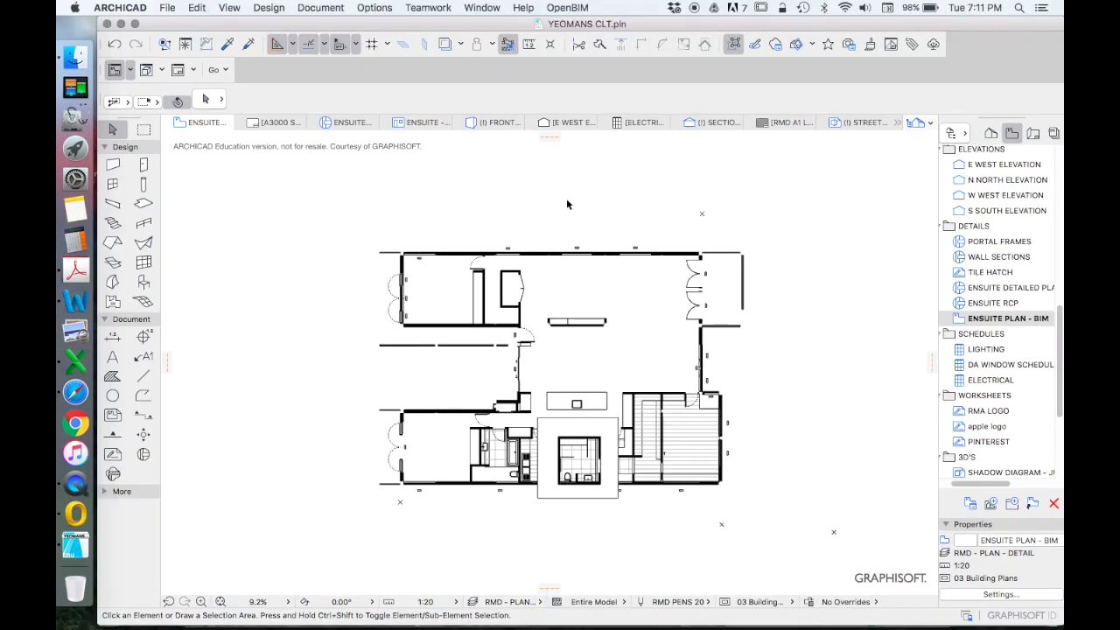
{"action": "left_click", "coordinate": [374, 7]}
{"action": "mouse_move", "coordinate": [389, 25]}
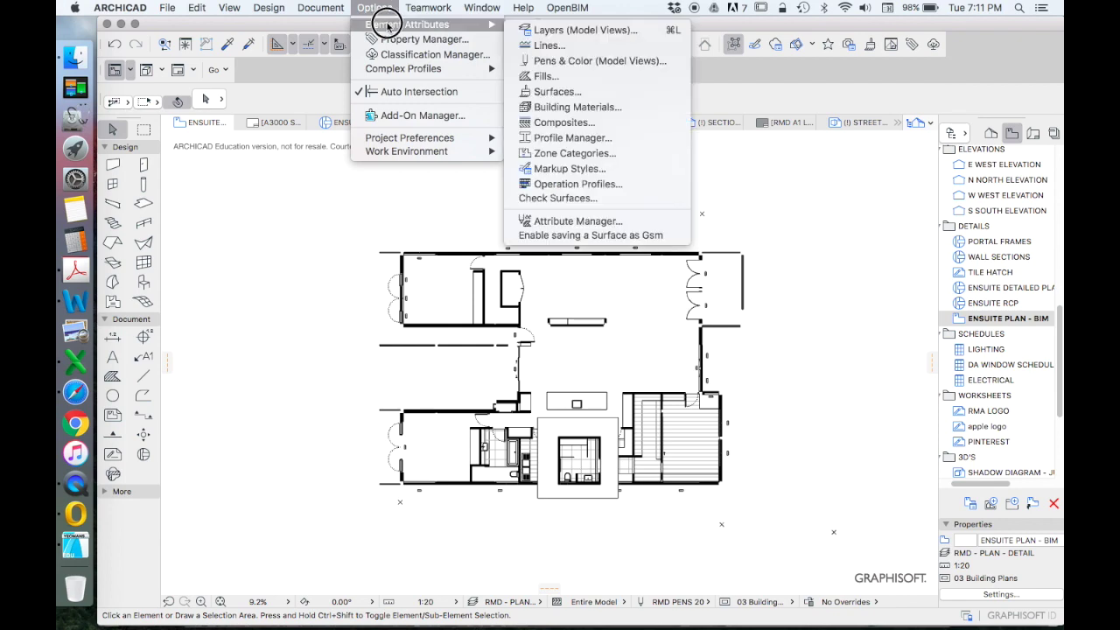
{"action": "left_click", "coordinate": [591, 31]}
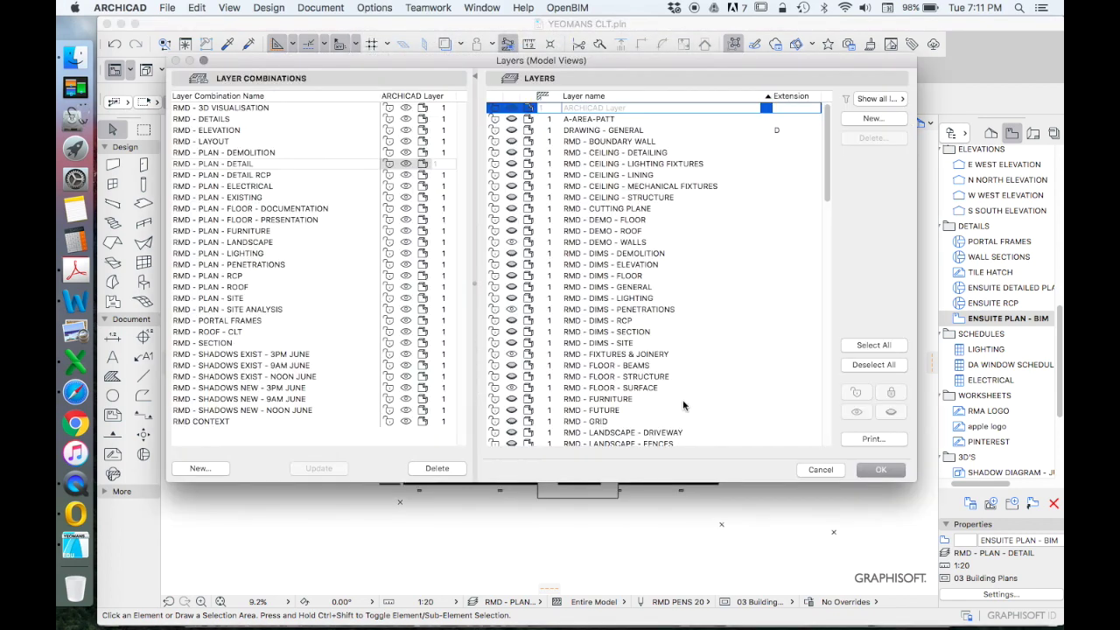
{"action": "left_click", "coordinate": [883, 470]}
{"action": "left_click", "coordinate": [75, 393]}
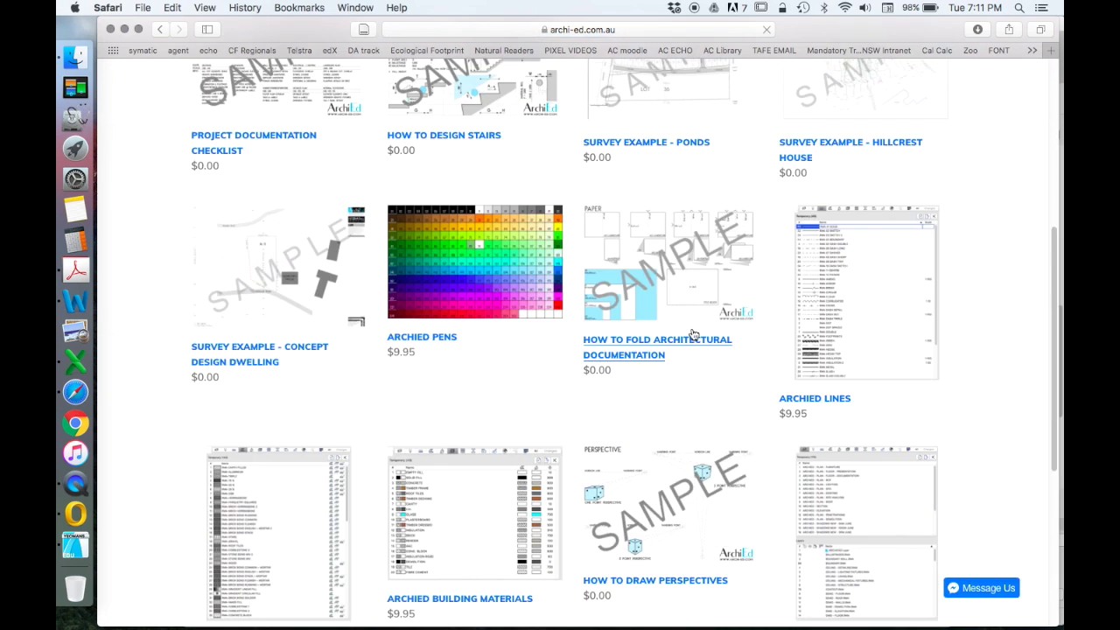
{"action": "scroll", "coordinate": [840, 411], "scroll_direction": "down", "scroll_amount": 1}
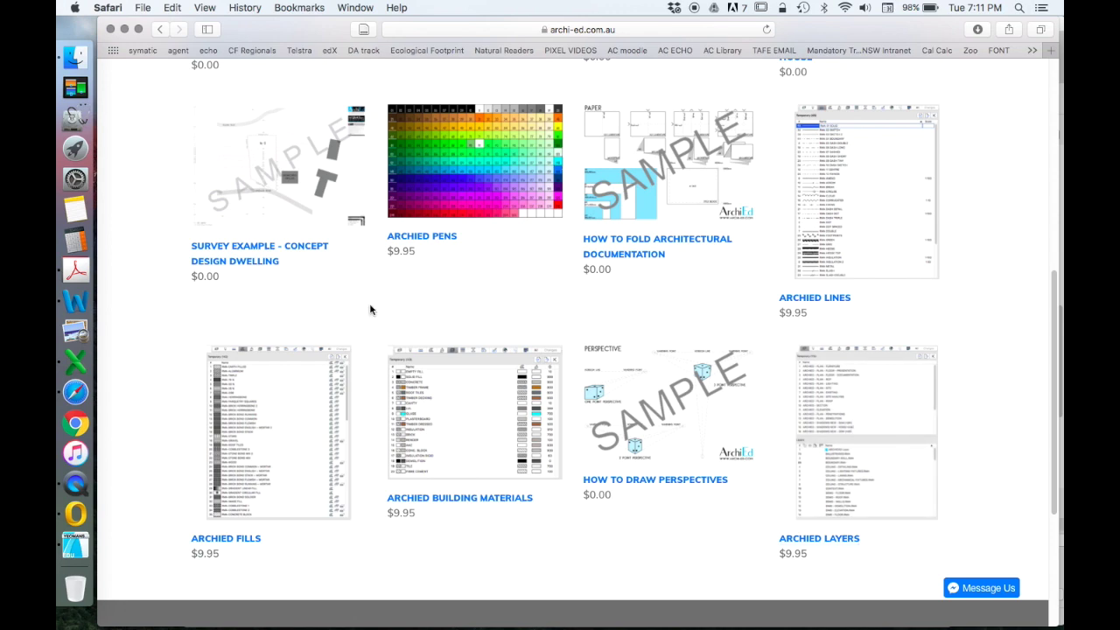
Scroll the ArchiEd resources down to the ArchiEd Layers item, then return to ARCHICAD
{"action": "left_click", "coordinate": [76, 544]}
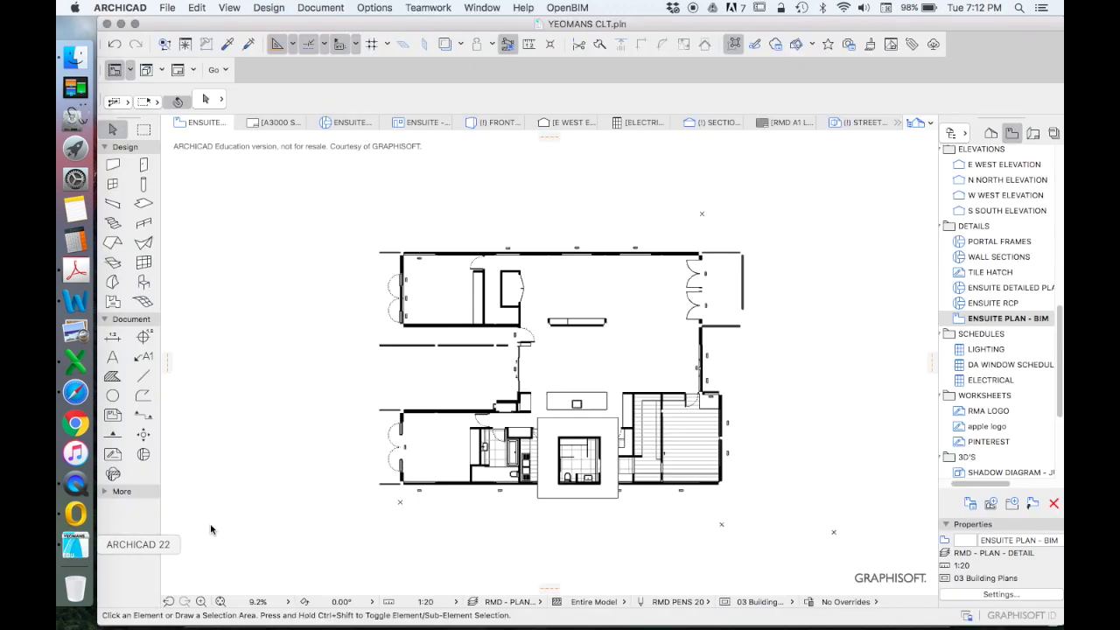
Import ArchiEd Layers.xml from the LAYERS folder into the Attribute Manager
{"action": "left_click", "coordinate": [374, 8]}
{"action": "mouse_move", "coordinate": [411, 25]}
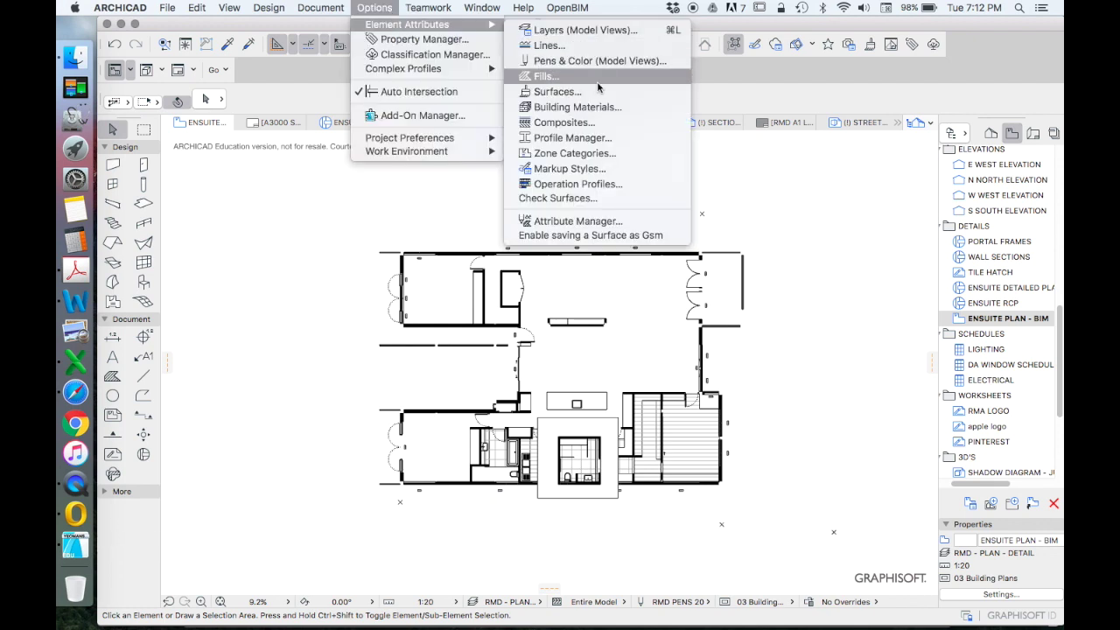
{"action": "left_click", "coordinate": [567, 222]}
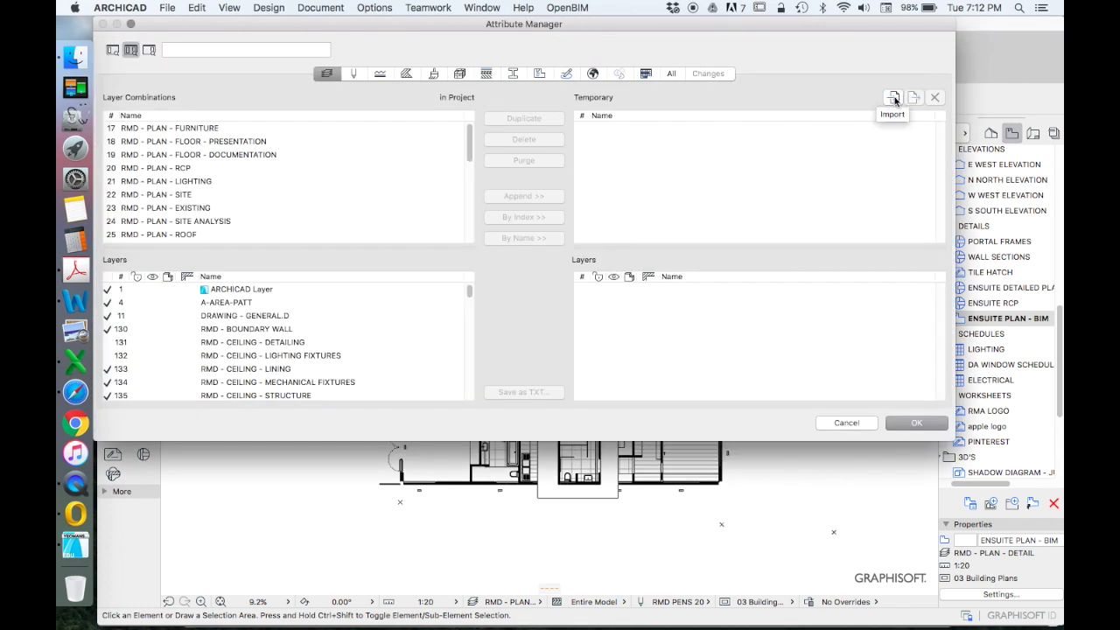
{"action": "left_click", "coordinate": [893, 98]}
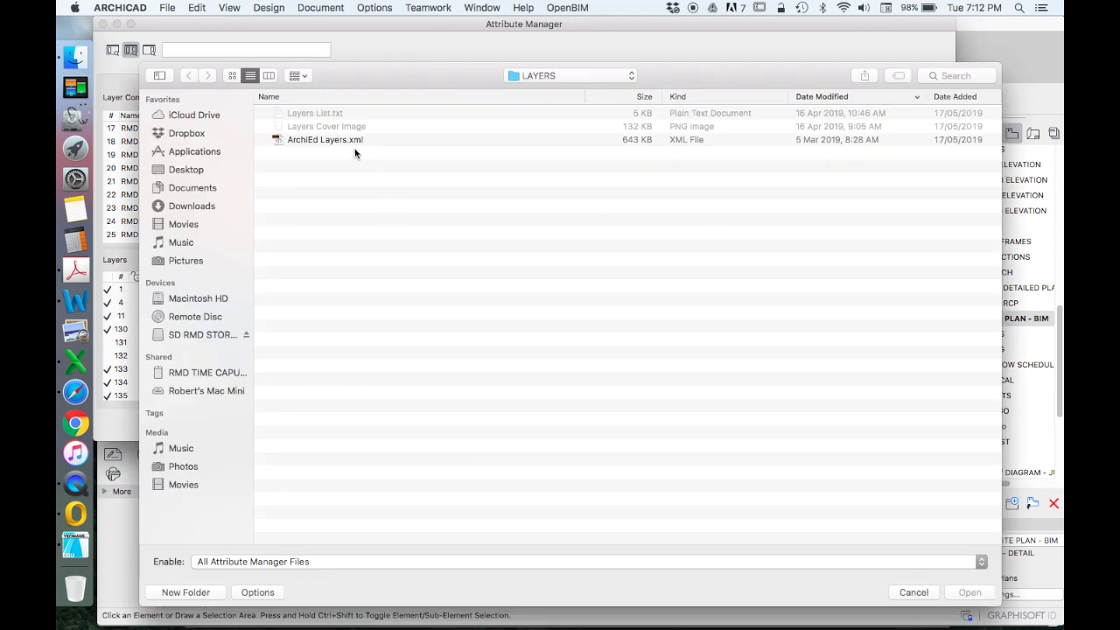
{"action": "left_click", "coordinate": [318, 142]}
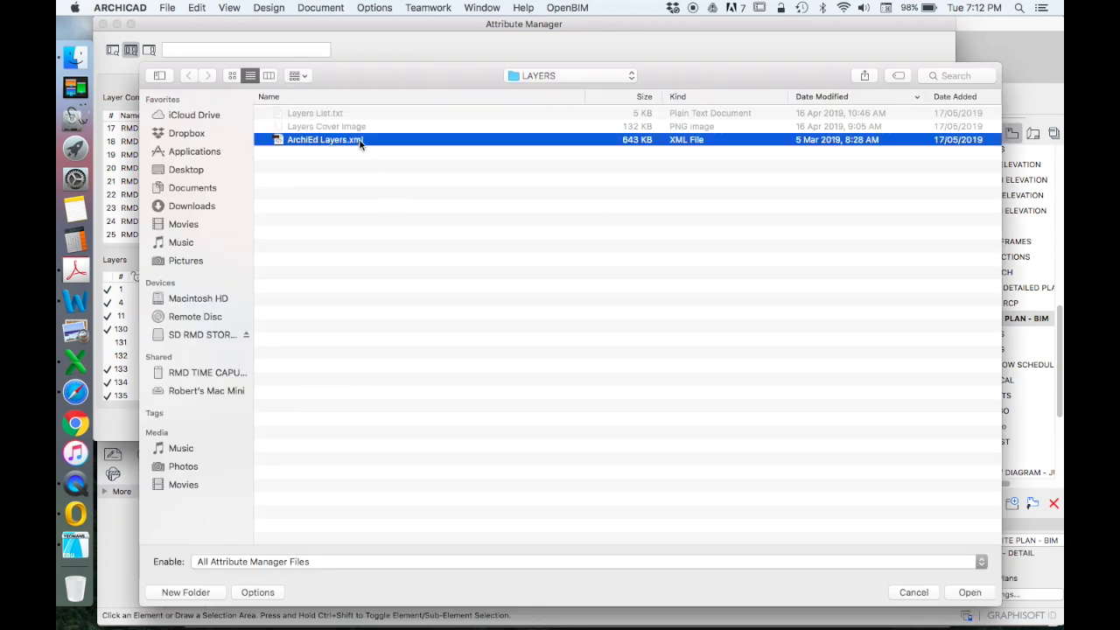
{"action": "left_click", "coordinate": [982, 595]}
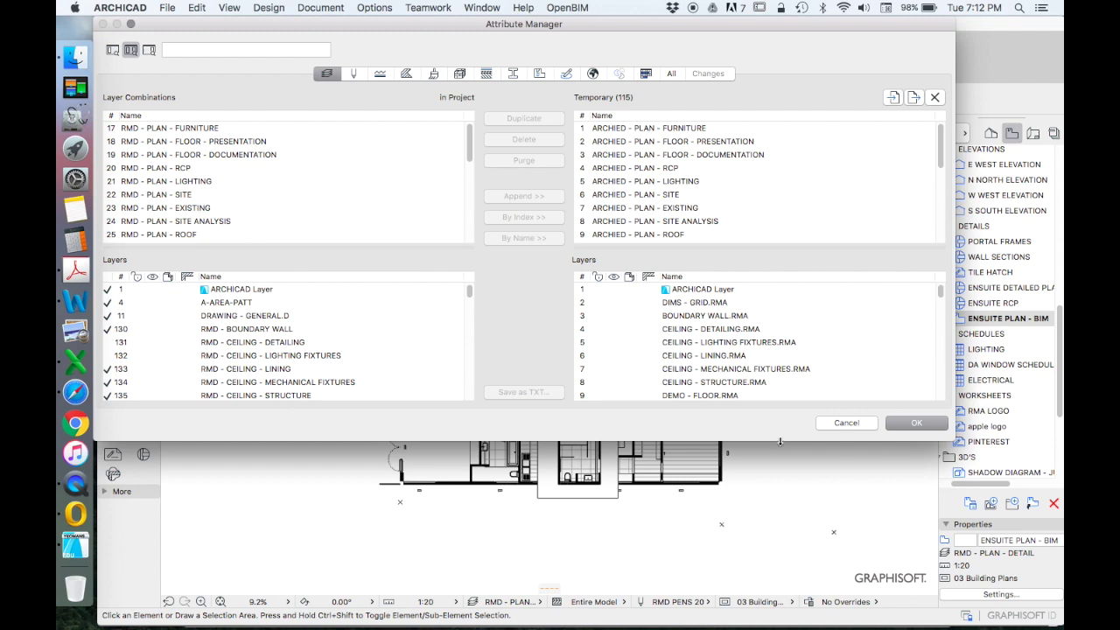
Enlarge the Attribute Manager, browse the 115 ARCHIED combinations and .RMA layers, and select all combinations
{"action": "left_click_drag", "start_coordinate": [779, 442], "coordinate": [788, 589]}
{"action": "scroll", "coordinate": [762, 242], "scroll_direction": "down", "scroll_amount": 1}
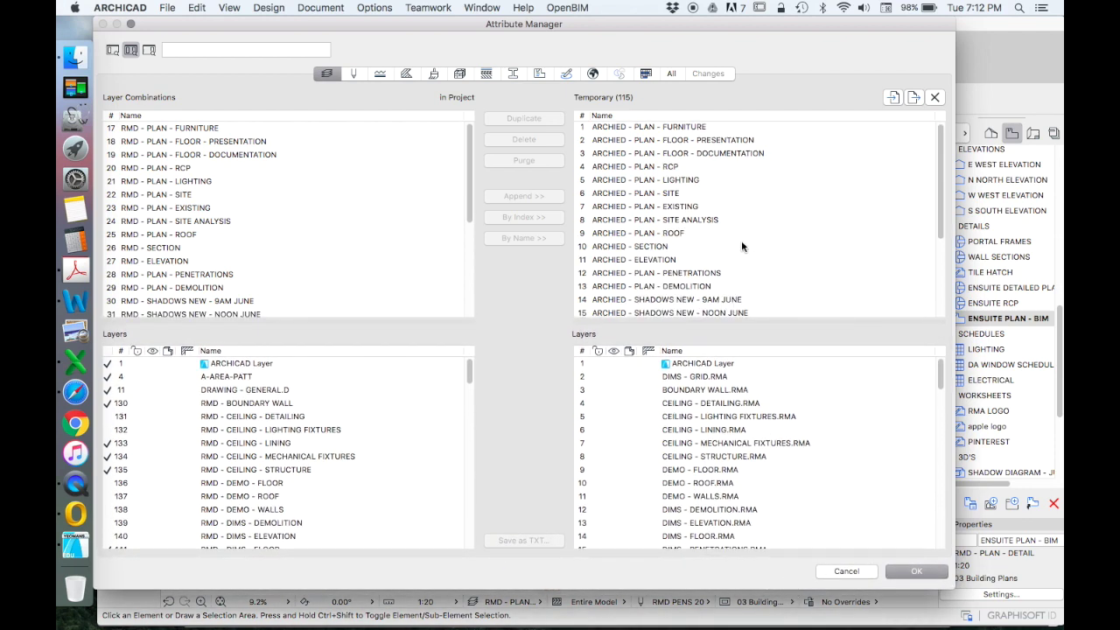
{"action": "scroll", "coordinate": [741, 242], "scroll_direction": "down", "scroll_amount": 5}
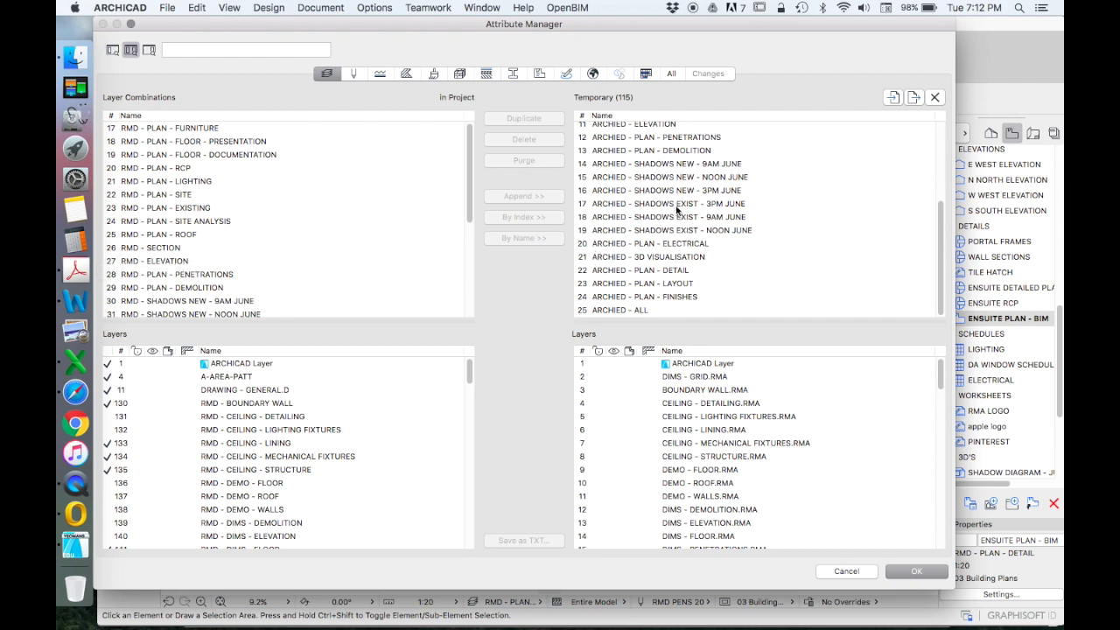
{"action": "scroll", "coordinate": [774, 408], "scroll_direction": "down", "scroll_amount": 8}
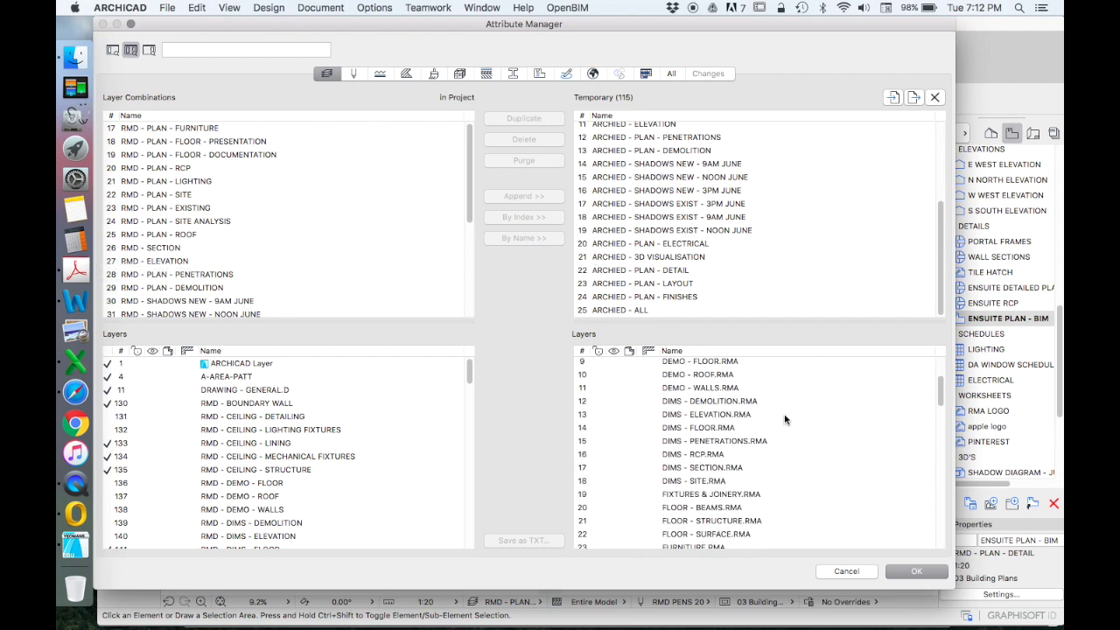
{"action": "scroll", "coordinate": [784, 420], "scroll_direction": "down", "scroll_amount": 15}
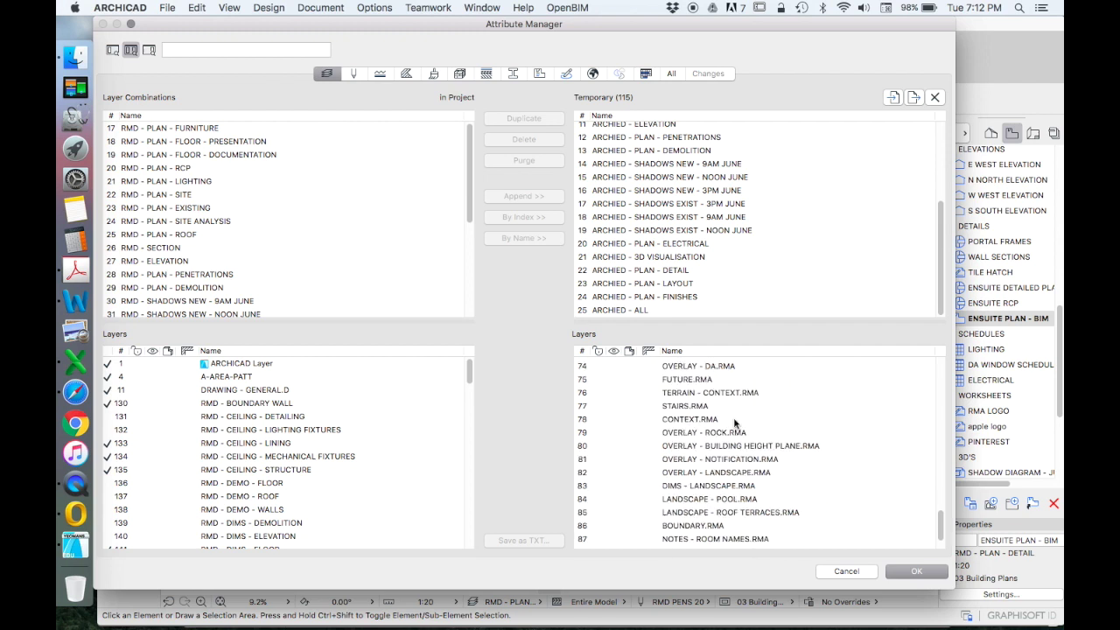
{"action": "scroll", "coordinate": [763, 235], "scroll_direction": "up", "scroll_amount": 4}
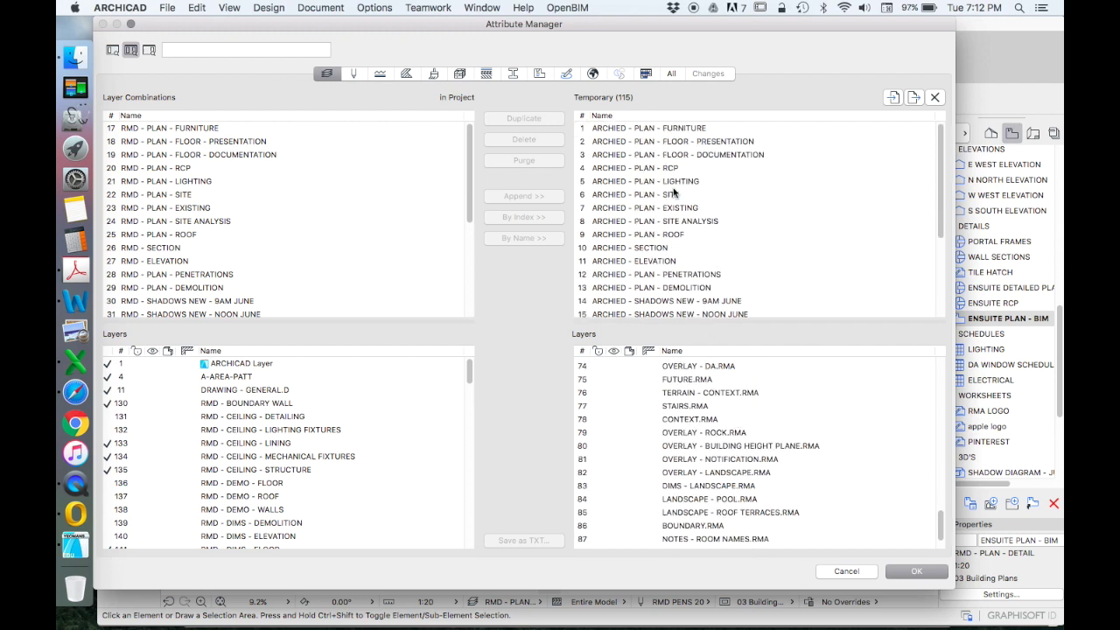
{"action": "scroll", "coordinate": [639, 133], "scroll_direction": "down", "scroll_amount": 4}
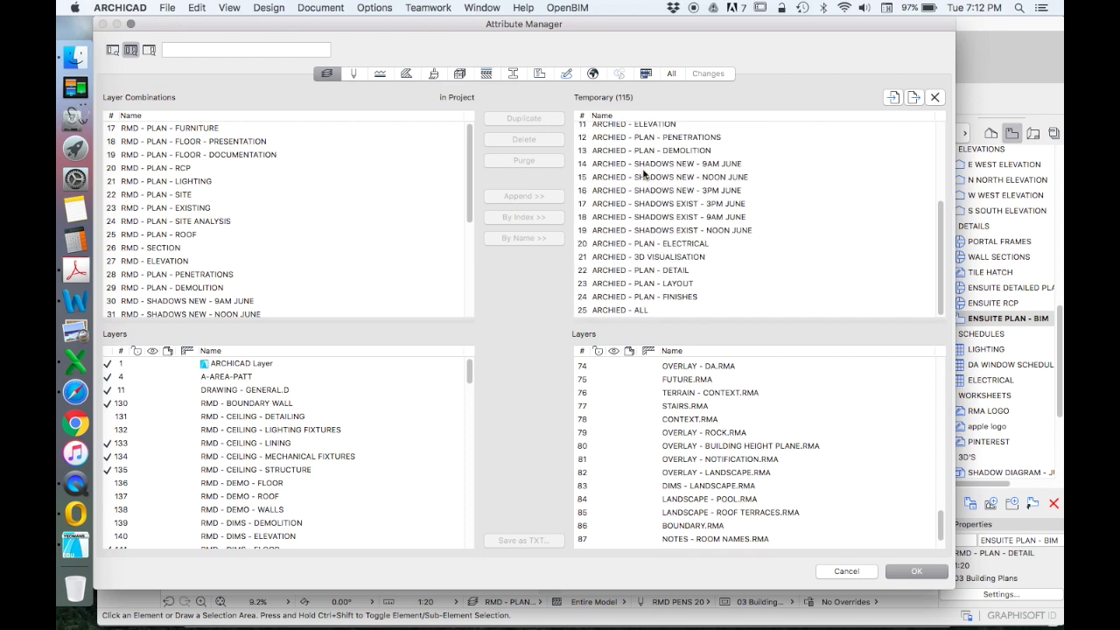
{"action": "scroll", "coordinate": [688, 396], "scroll_direction": "down", "scroll_amount": 1}
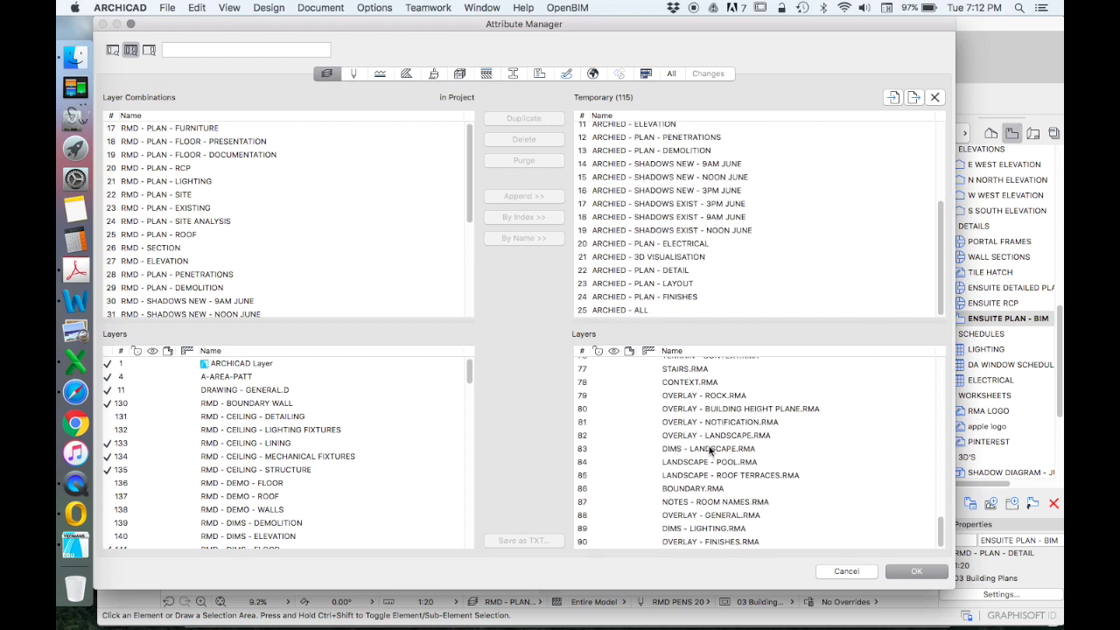
{"action": "scroll", "coordinate": [691, 395], "scroll_direction": "up", "scroll_amount": 15}
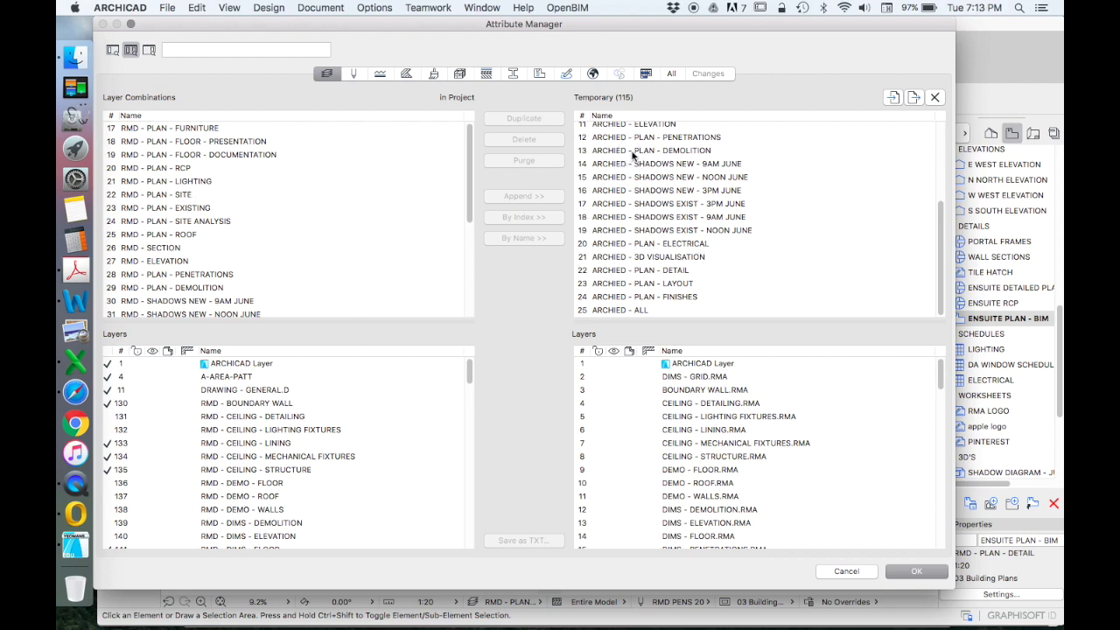
{"action": "left_click_drag", "start_coordinate": [631, 155], "coordinate": [636, 319]}
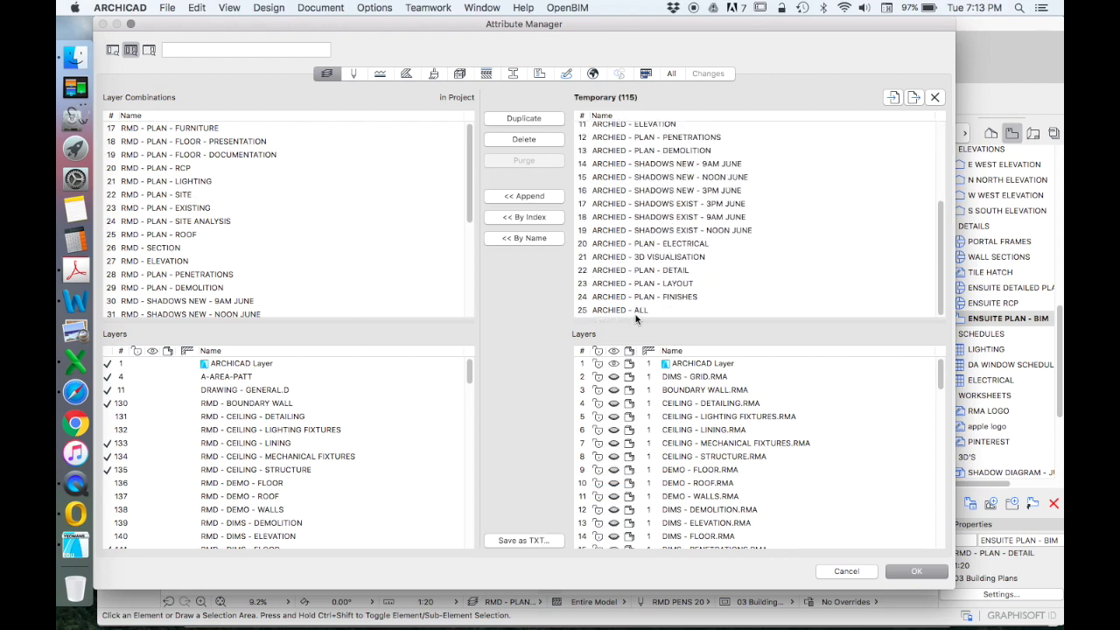
{"action": "key", "text": "super+a"}
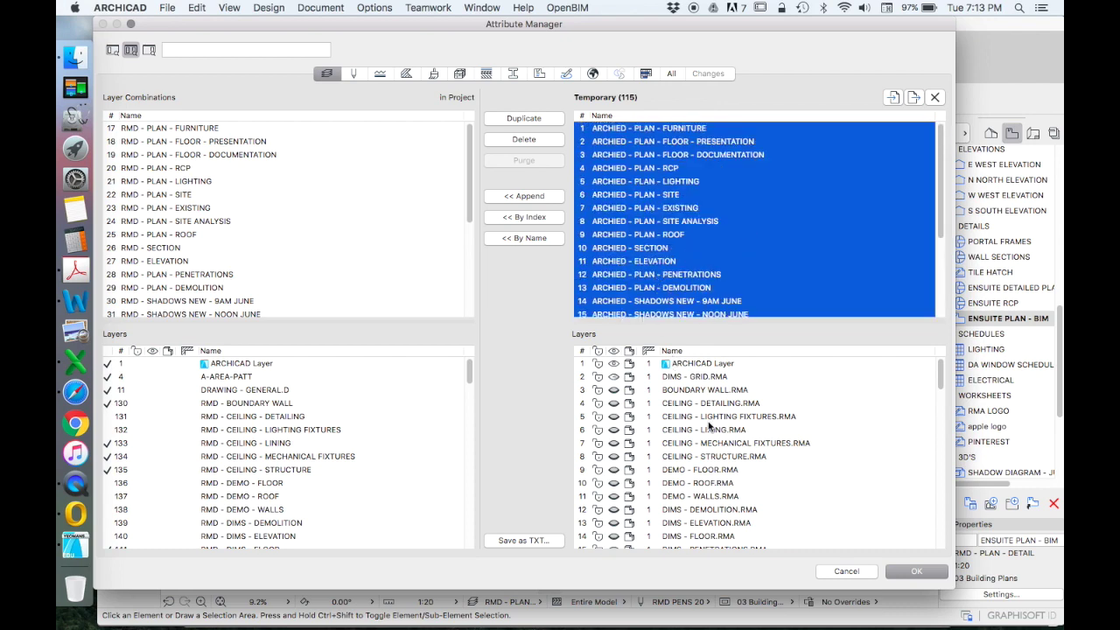
Append the 25 ArchiEd layer combinations after the RMD ones, then scroll through the 70-item list
{"action": "left_click", "coordinate": [528, 197]}
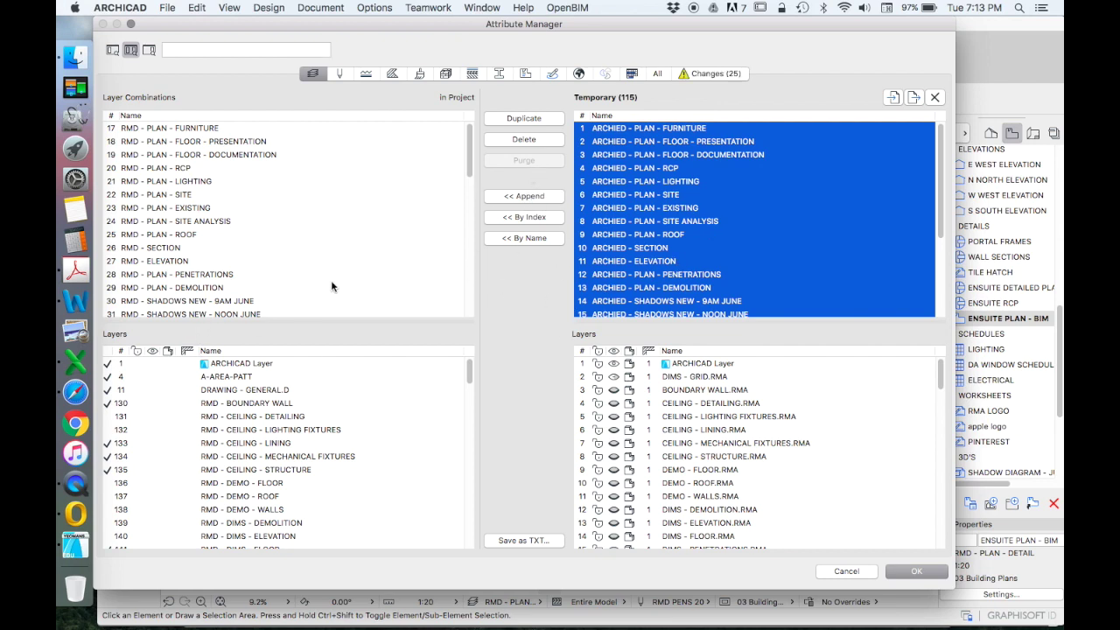
{"action": "scroll", "coordinate": [311, 213], "scroll_direction": "down", "scroll_amount": 10}
{"action": "scroll", "coordinate": [297, 216], "scroll_direction": "up", "scroll_amount": 10}
{"action": "scroll", "coordinate": [136, 180], "scroll_direction": "down", "scroll_amount": 10}
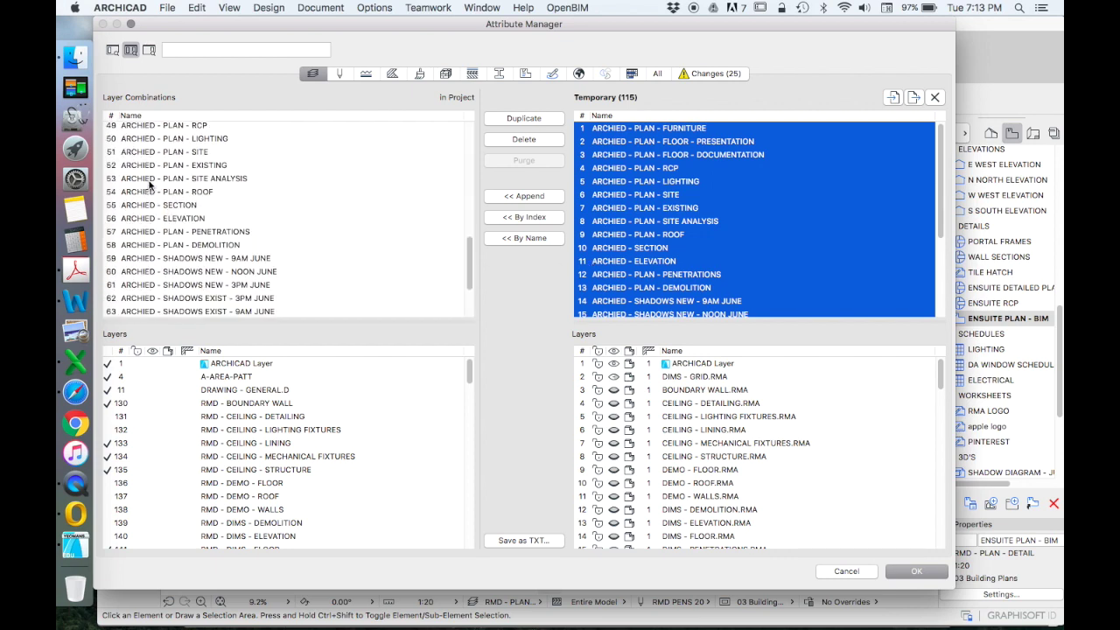
{"action": "scroll", "coordinate": [153, 280], "scroll_direction": "down", "scroll_amount": 2}
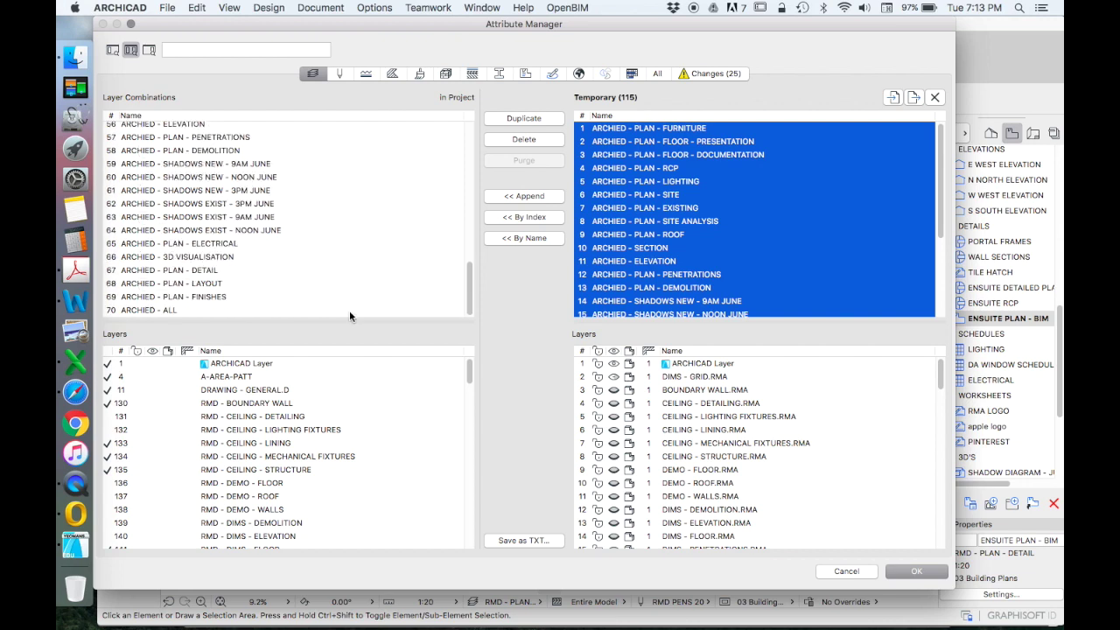
{"action": "scroll", "coordinate": [332, 400], "scroll_direction": "down", "scroll_amount": 1}
{"action": "scroll", "coordinate": [707, 425], "scroll_direction": "down", "scroll_amount": 2}
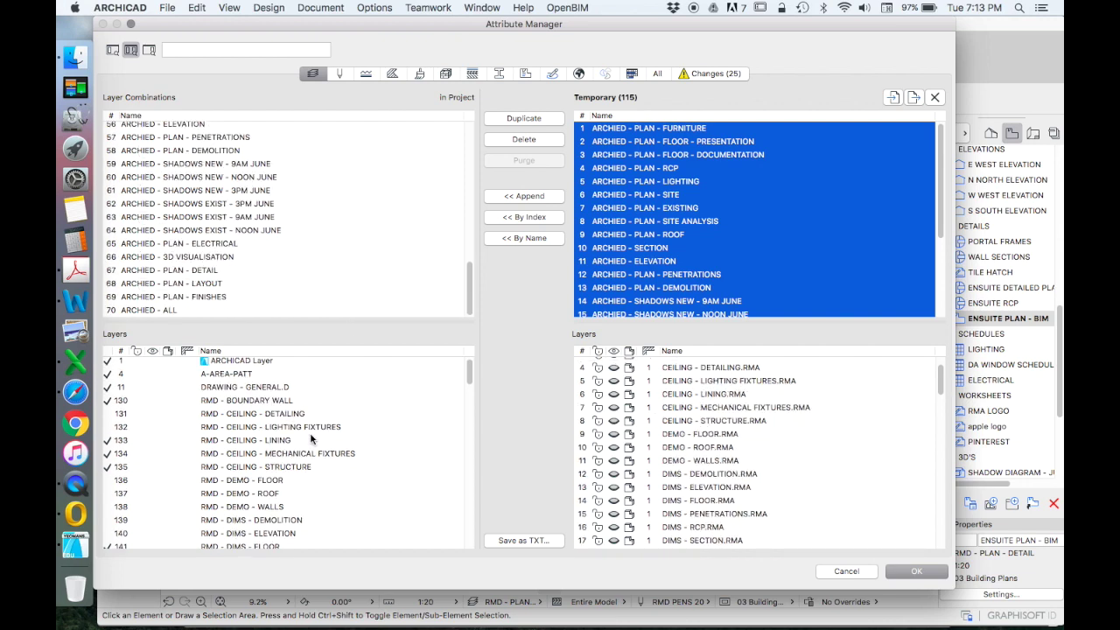
{"action": "scroll", "coordinate": [311, 440], "scroll_direction": "down", "scroll_amount": 20}
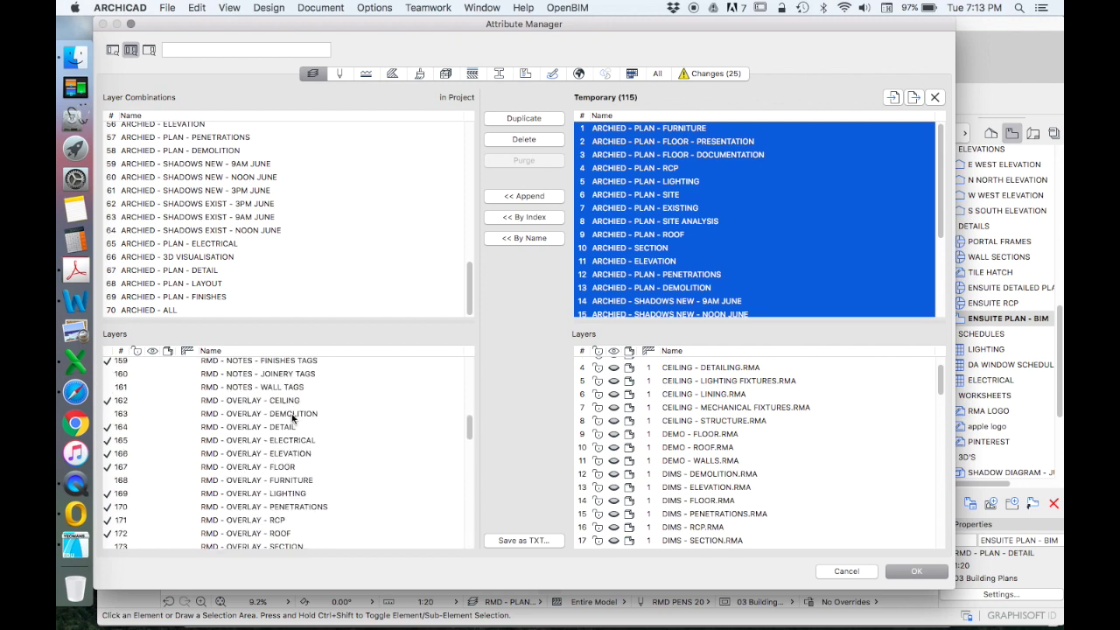
{"action": "scroll", "coordinate": [289, 415], "scroll_direction": "up", "scroll_amount": 20}
{"action": "scroll", "coordinate": [213, 431], "scroll_direction": "down", "scroll_amount": 20}
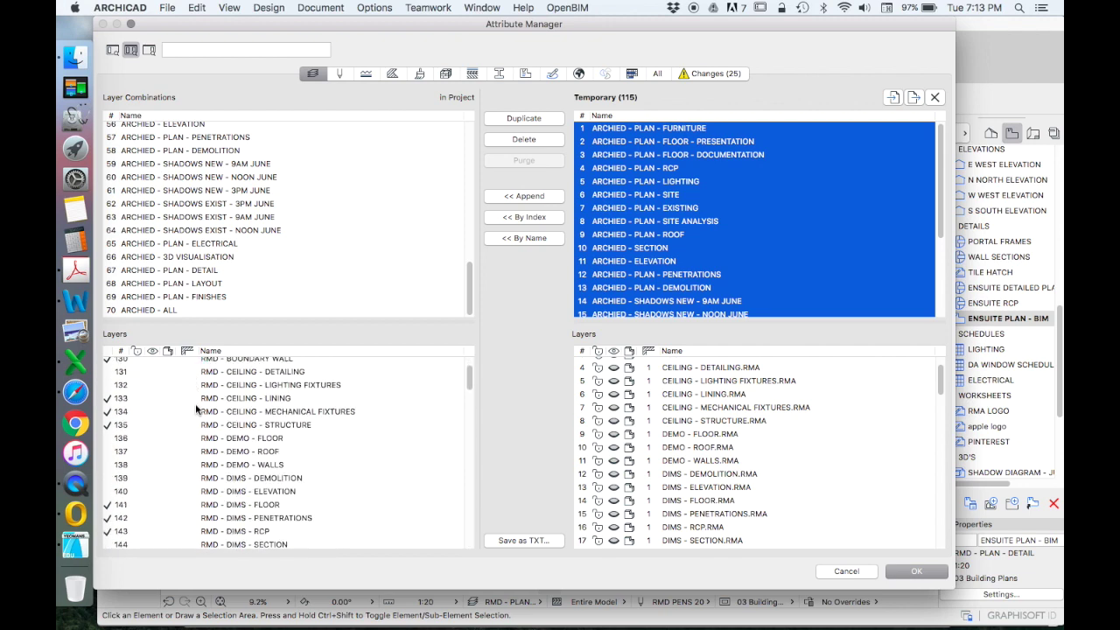
{"action": "scroll", "coordinate": [702, 470], "scroll_direction": "up", "scroll_amount": 1}
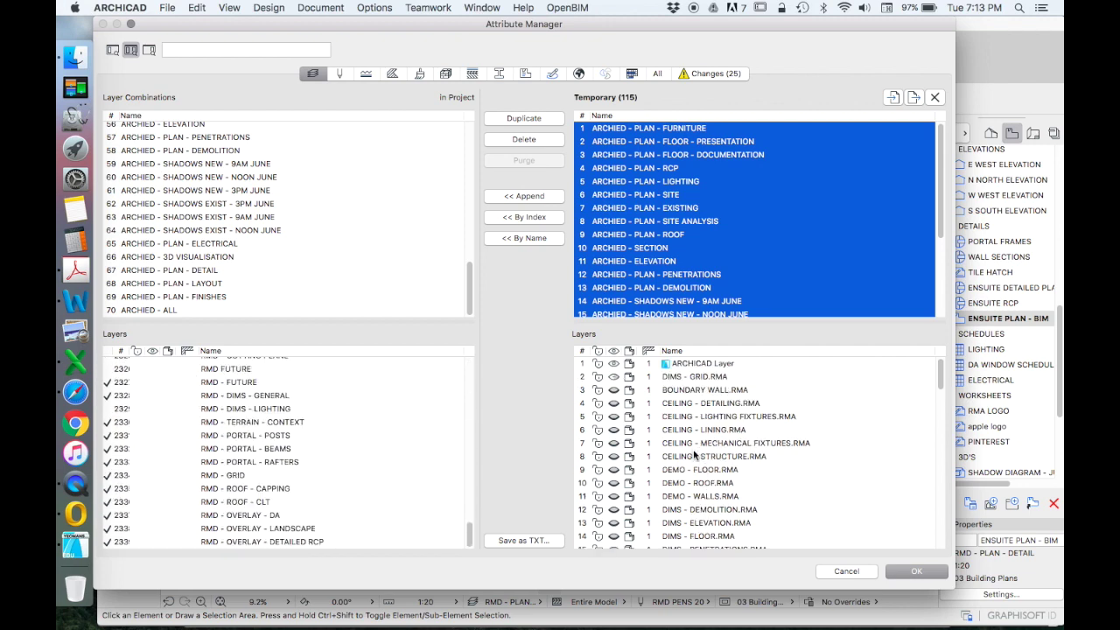
{"action": "left_click", "coordinate": [691, 363]}
{"action": "scroll", "coordinate": [694, 412], "scroll_direction": "down", "scroll_amount": 20}
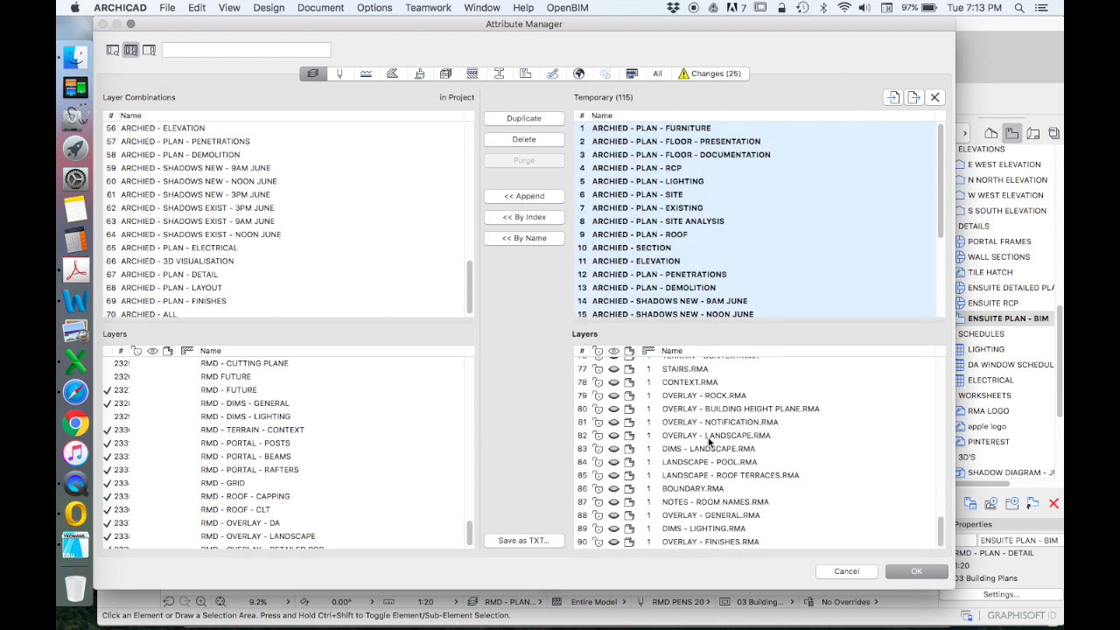
{"action": "left_click", "coordinate": [691, 541], "text": "shift"}
{"action": "left_click", "coordinate": [523, 198]}
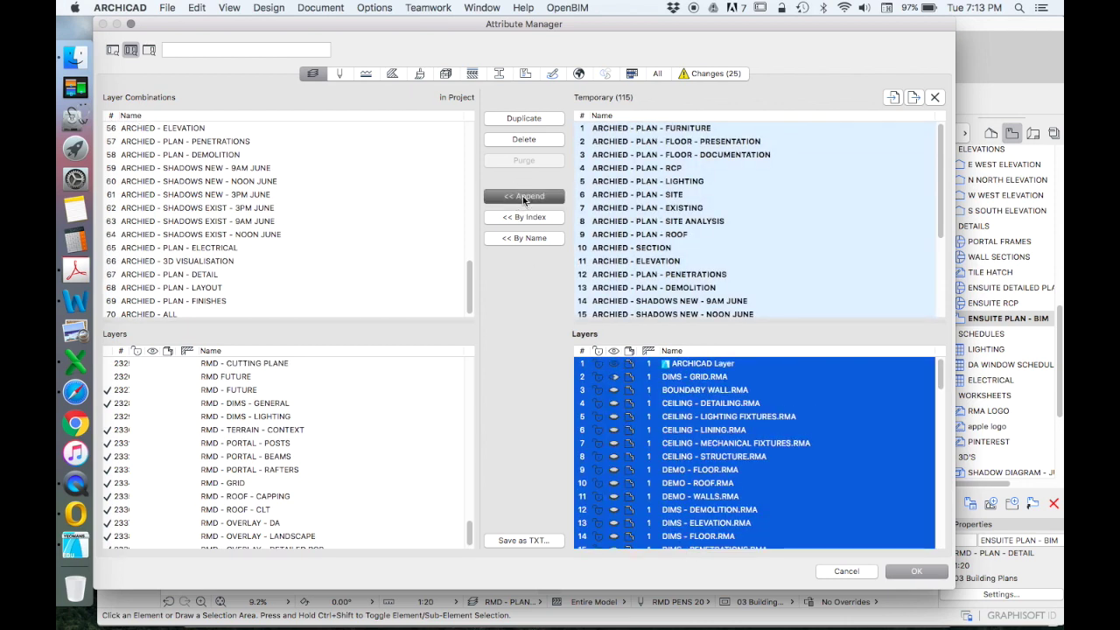
{"action": "scroll", "coordinate": [322, 453], "scroll_direction": "down", "scroll_amount": 20}
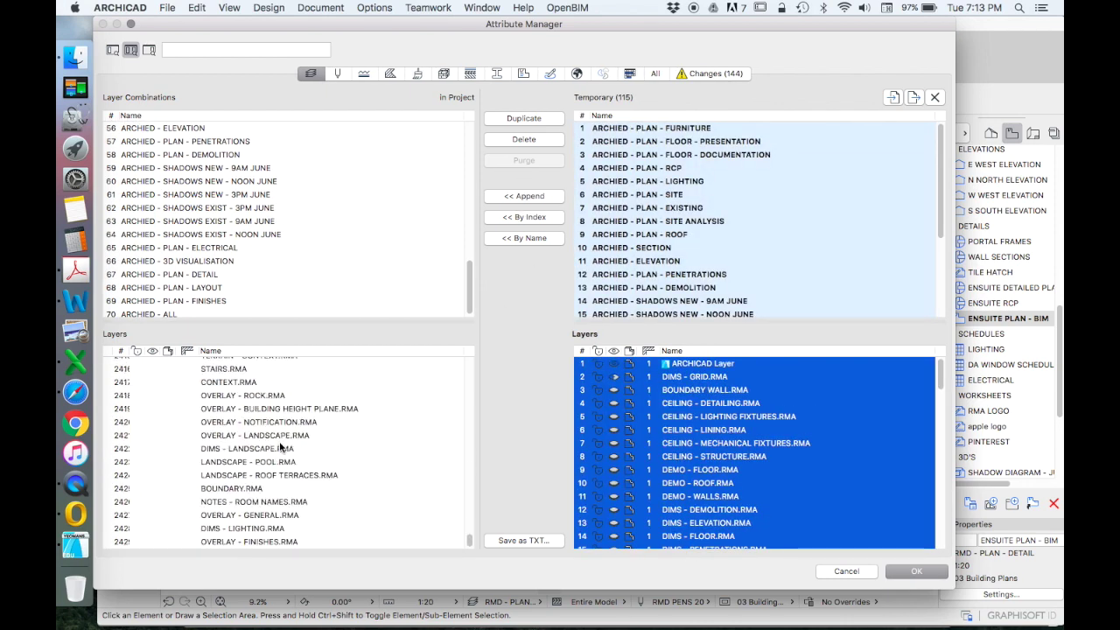
{"action": "scroll", "coordinate": [279, 438], "scroll_direction": "up", "scroll_amount": 20}
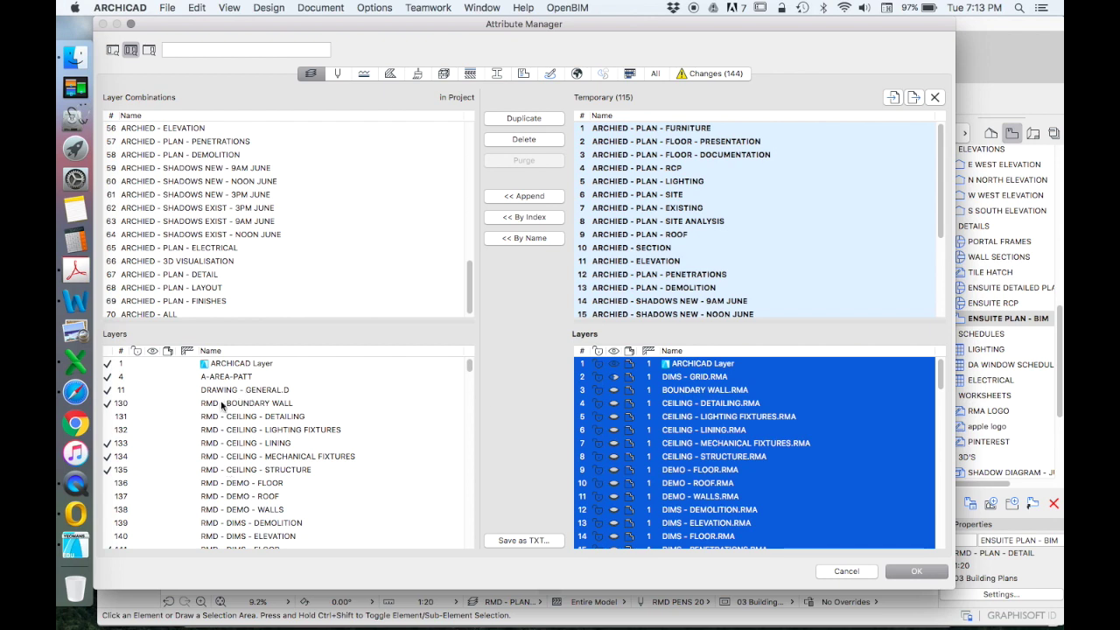
{"action": "scroll", "coordinate": [222, 404], "scroll_direction": "down", "scroll_amount": 20}
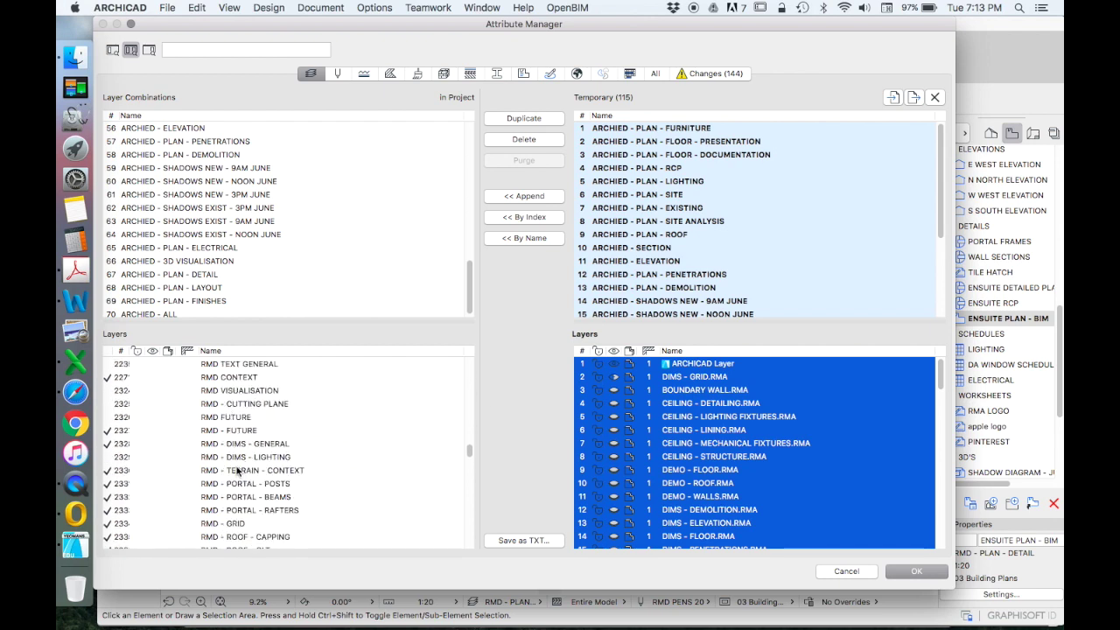
{"action": "scroll", "coordinate": [233, 433], "scroll_direction": "down", "scroll_amount": 10}
{"action": "scroll", "coordinate": [236, 429], "scroll_direction": "up", "scroll_amount": 3}
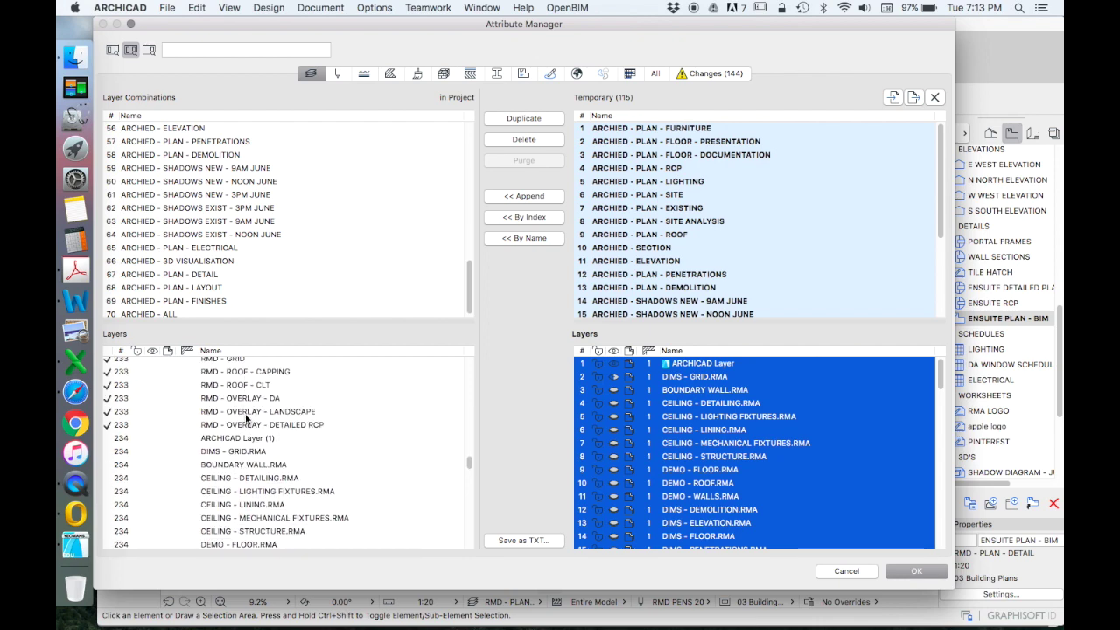
{"action": "scroll", "coordinate": [247, 420], "scroll_direction": "down", "scroll_amount": 5}
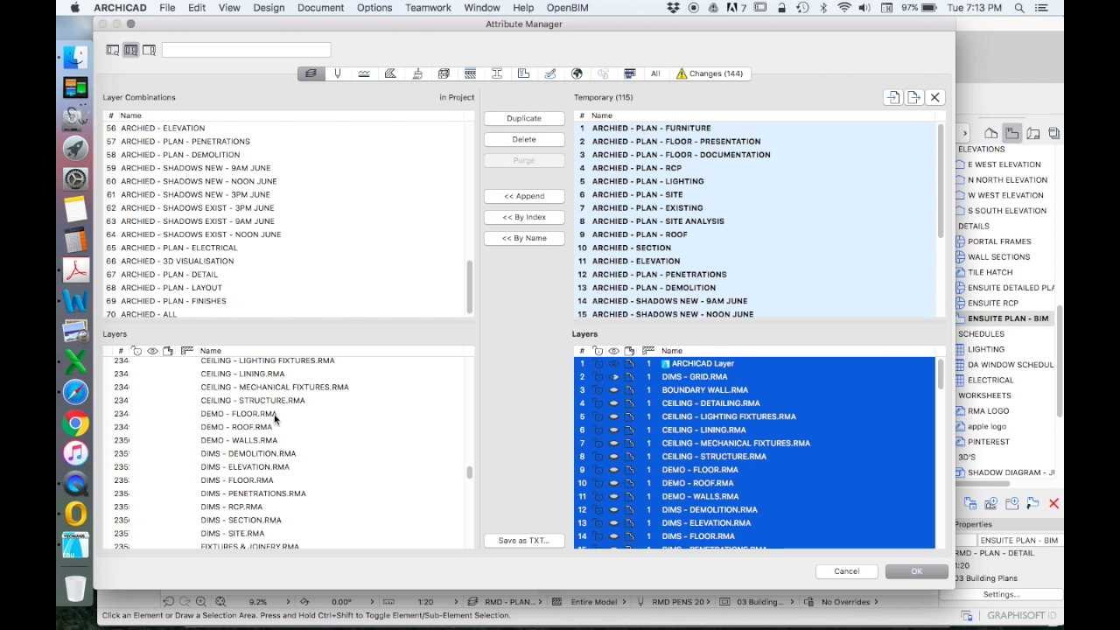
Apply the 144 attribute changes, then open the layer settings from Options > Element Attributes
{"action": "left_click", "coordinate": [916, 572]}
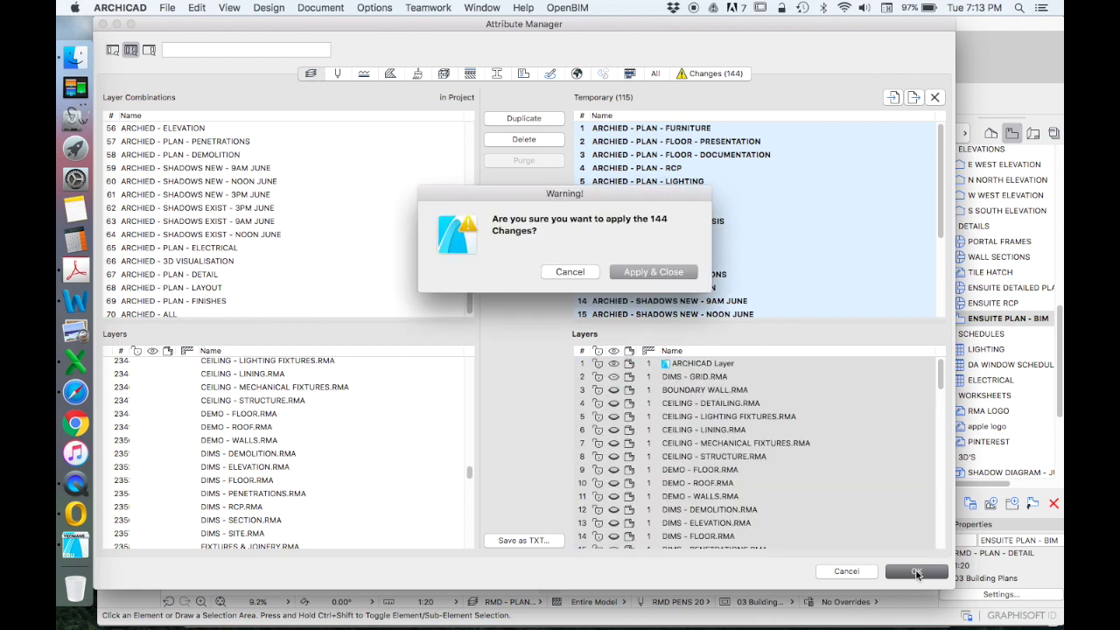
{"action": "left_click", "coordinate": [648, 273]}
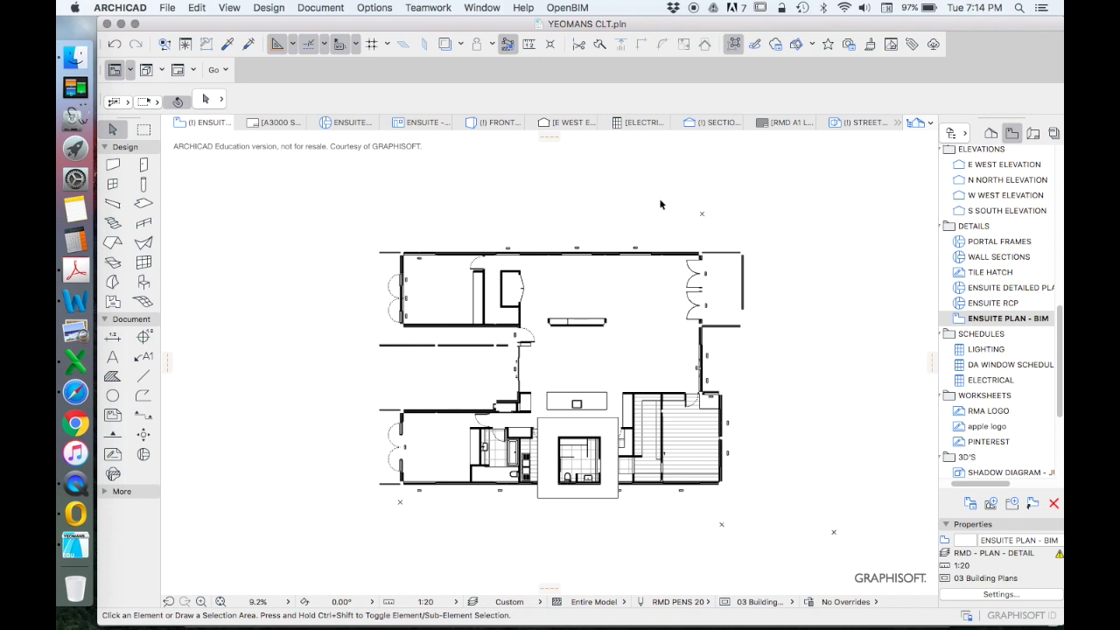
{"action": "left_click", "coordinate": [377, 8]}
{"action": "mouse_move", "coordinate": [390, 23]}
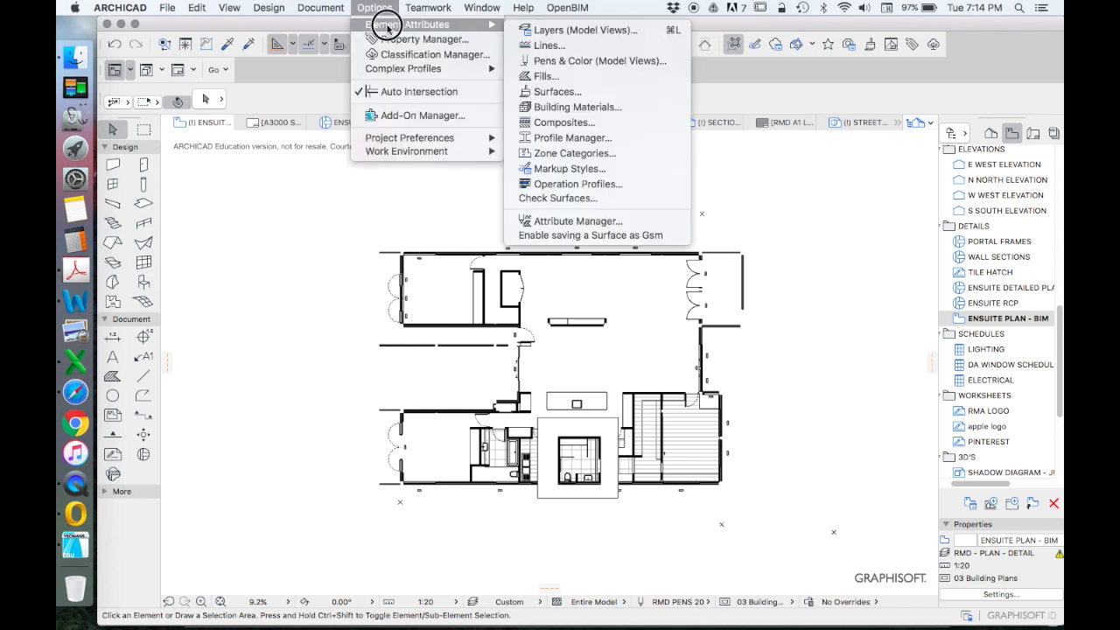
{"action": "left_click", "coordinate": [551, 30]}
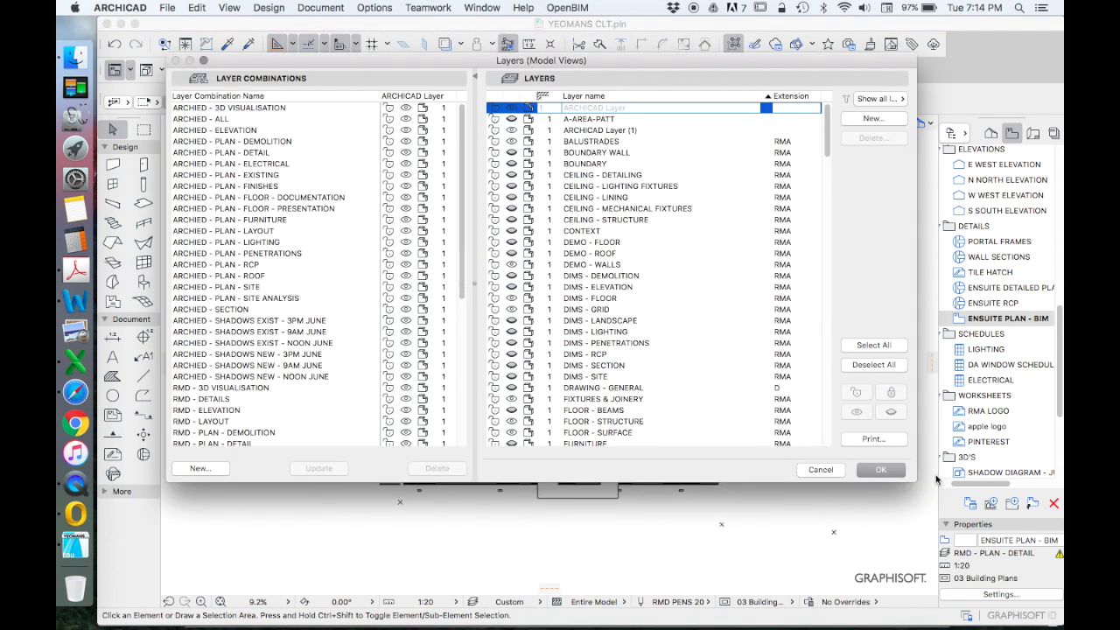
Enlarge and move the Layers dialog up-left, then scroll through the imported layers
{"action": "left_click_drag", "start_coordinate": [916, 483], "coordinate": [1017, 553]}
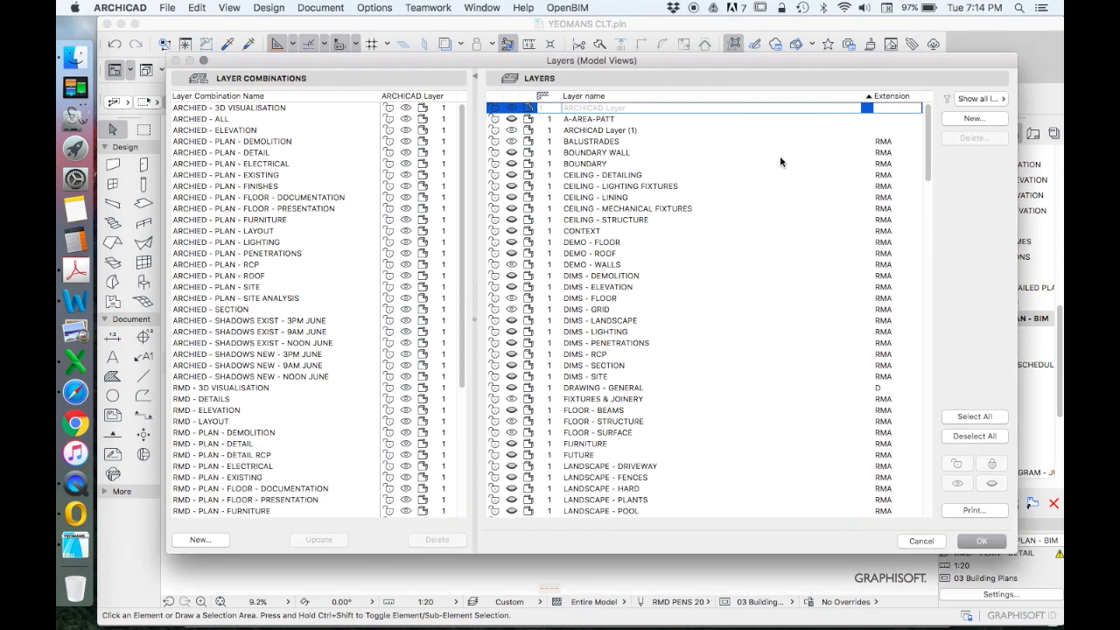
{"action": "left_click_drag", "start_coordinate": [629, 58], "coordinate": [583, 43]}
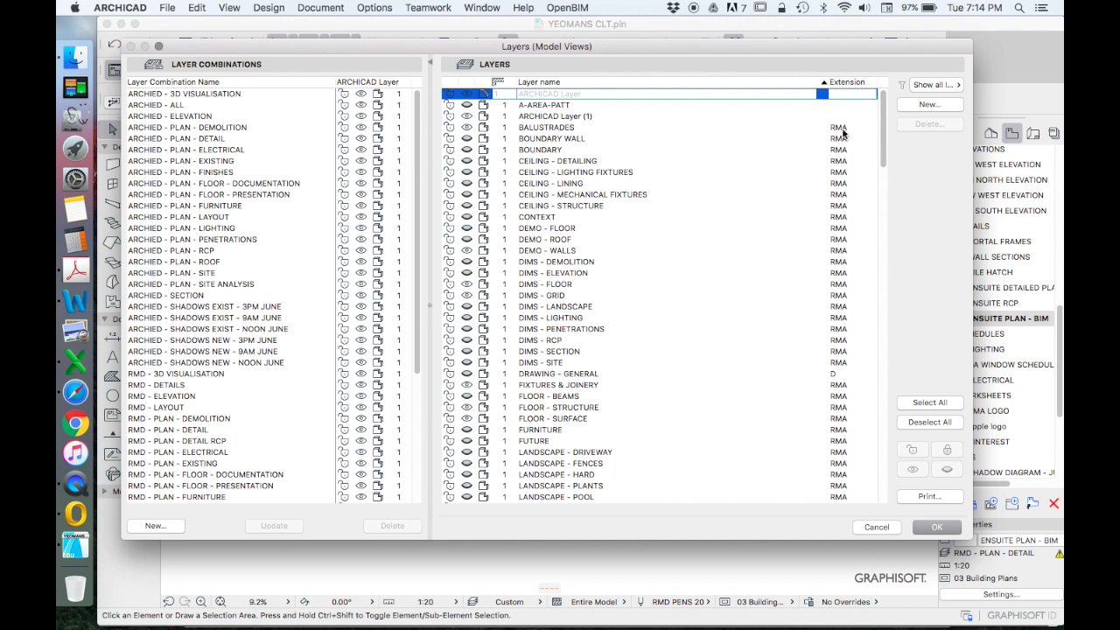
{"action": "scroll", "coordinate": [586, 188], "scroll_direction": "down", "scroll_amount": 15}
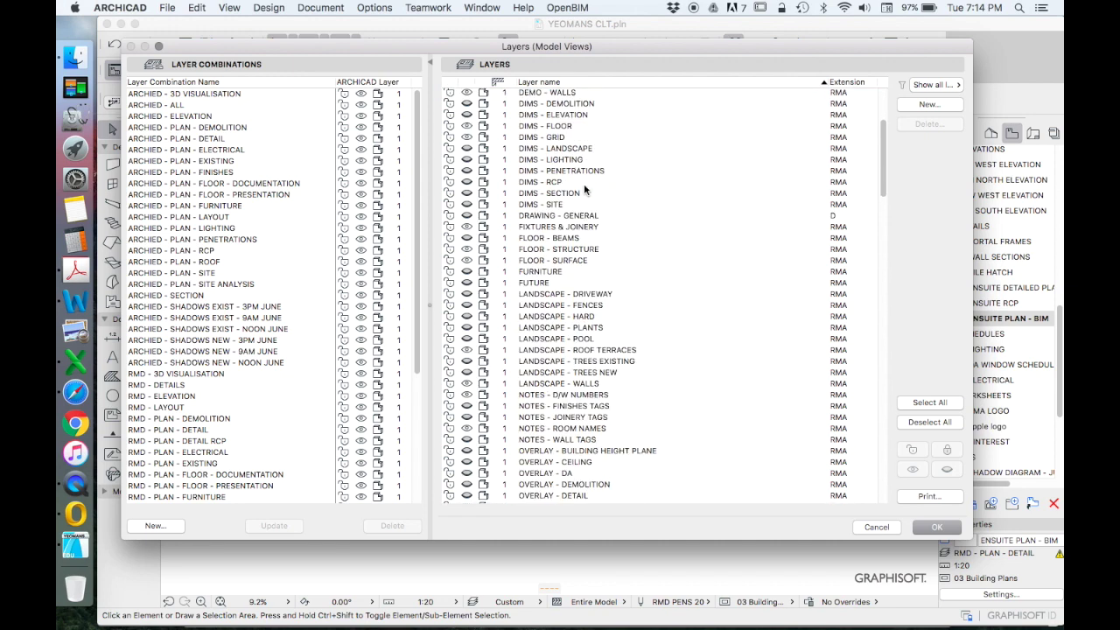
{"action": "scroll", "coordinate": [585, 229], "scroll_direction": "down", "scroll_amount": 10}
{"action": "scroll", "coordinate": [667, 309], "scroll_direction": "up", "scroll_amount": 20}
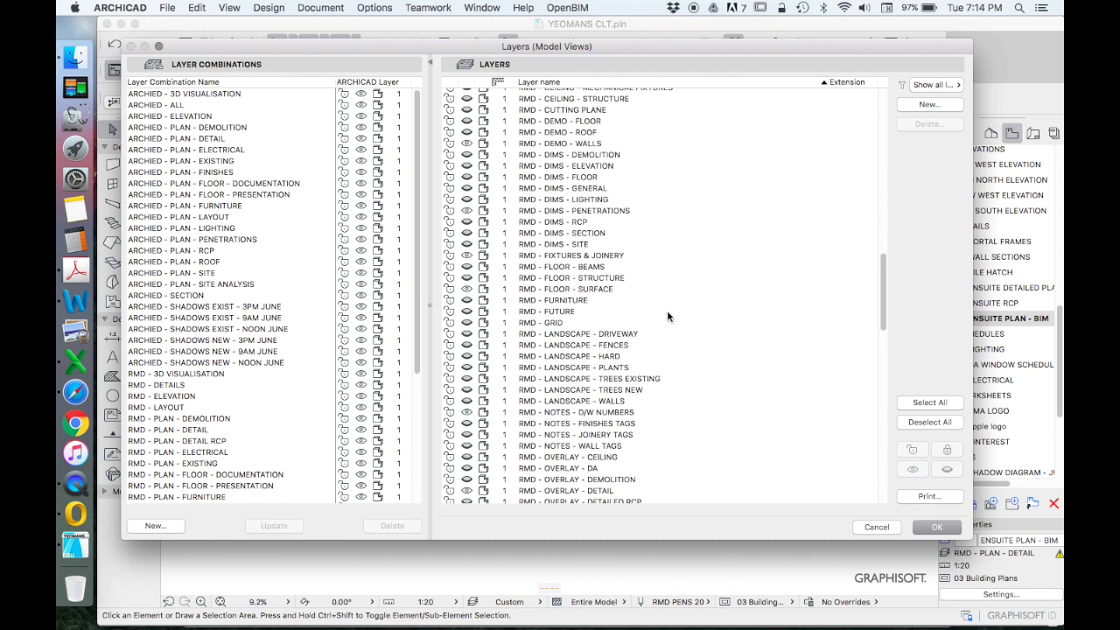
{"action": "scroll", "coordinate": [527, 367], "scroll_direction": "down", "scroll_amount": 20}
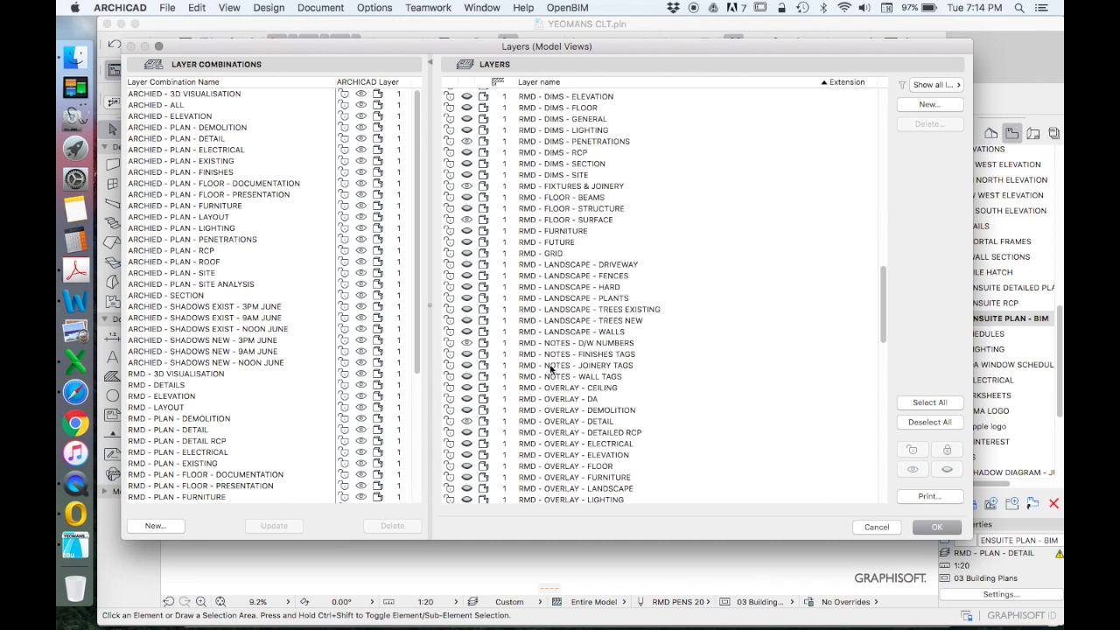
{"action": "scroll", "coordinate": [790, 210], "scroll_direction": "up", "scroll_amount": 20}
Sort the layers by Extension, reverse the order, then return to ascending
{"action": "left_click", "coordinate": [847, 82]}
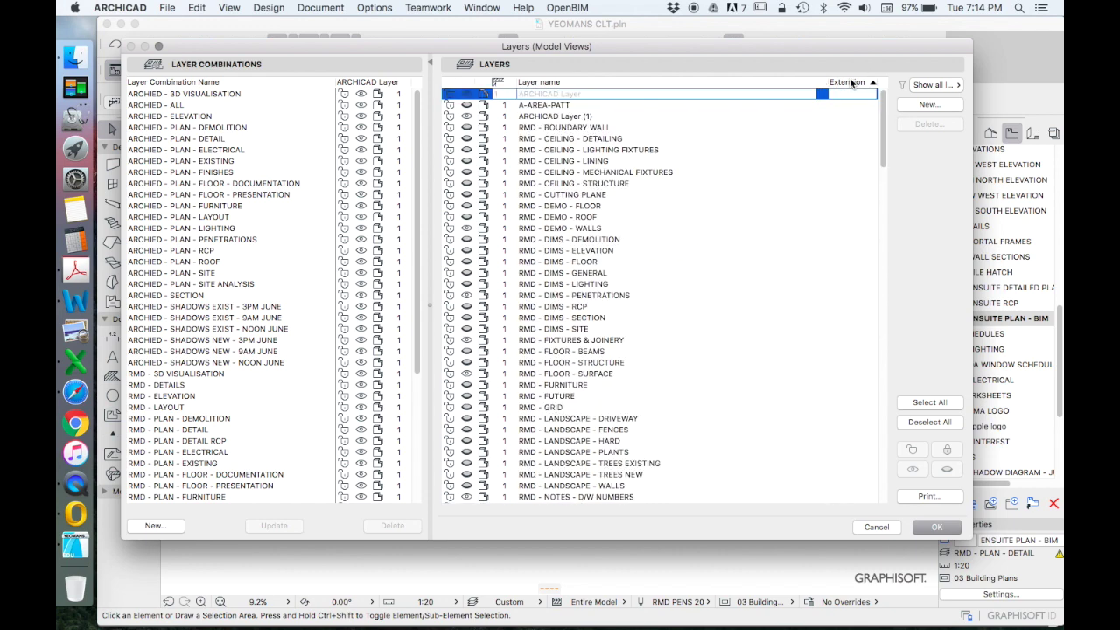
{"action": "scroll", "coordinate": [811, 189], "scroll_direction": "down", "scroll_amount": 20}
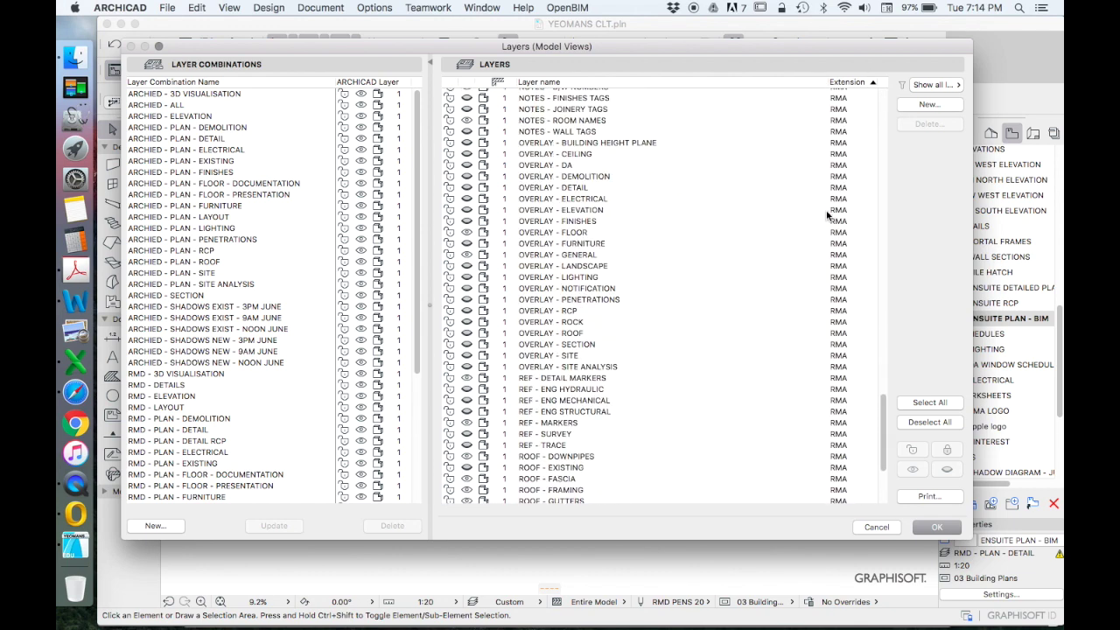
{"action": "scroll", "coordinate": [853, 105], "scroll_direction": "up", "scroll_amount": 20}
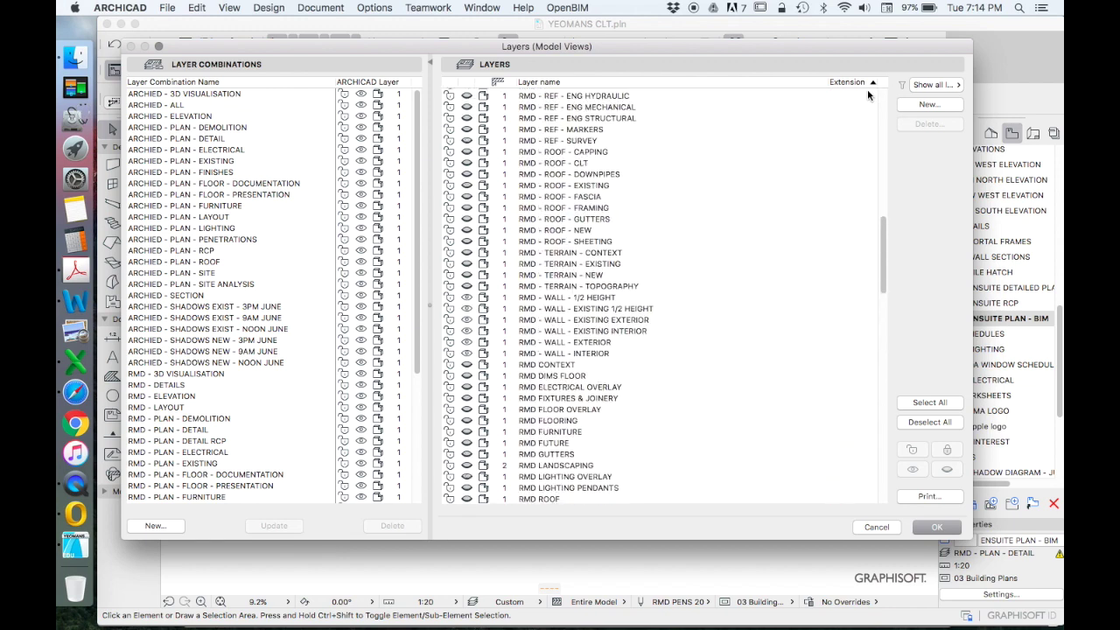
{"action": "left_click", "coordinate": [861, 83]}
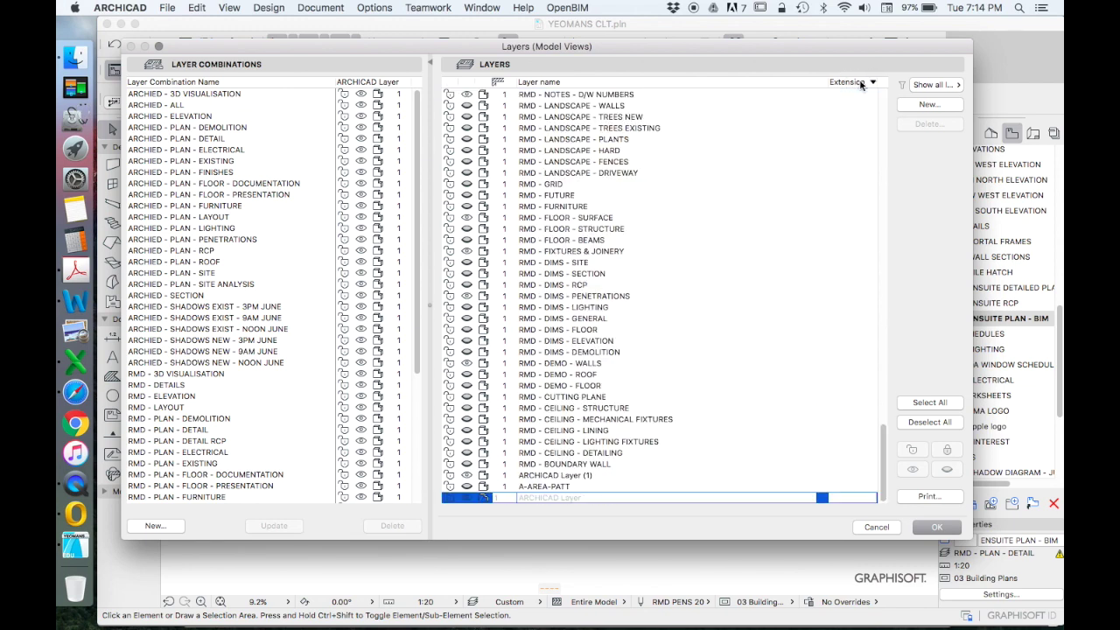
{"action": "left_click_drag", "start_coordinate": [882, 433], "coordinate": [883, 263]}
{"action": "left_click", "coordinate": [860, 82]}
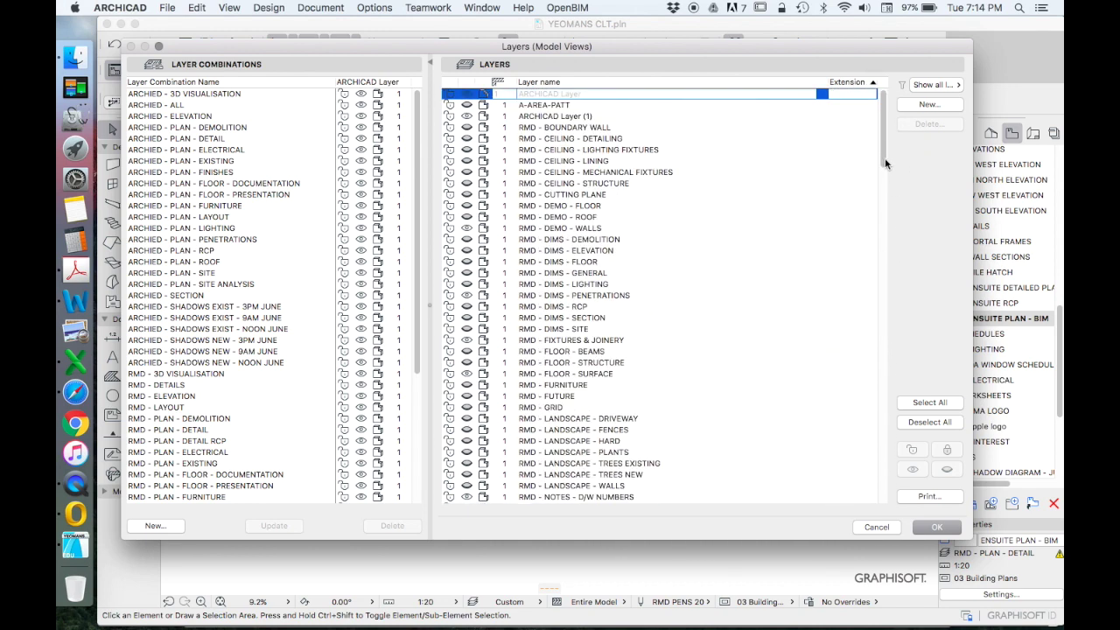
{"action": "left_click_drag", "start_coordinate": [883, 127], "coordinate": [916, 287]}
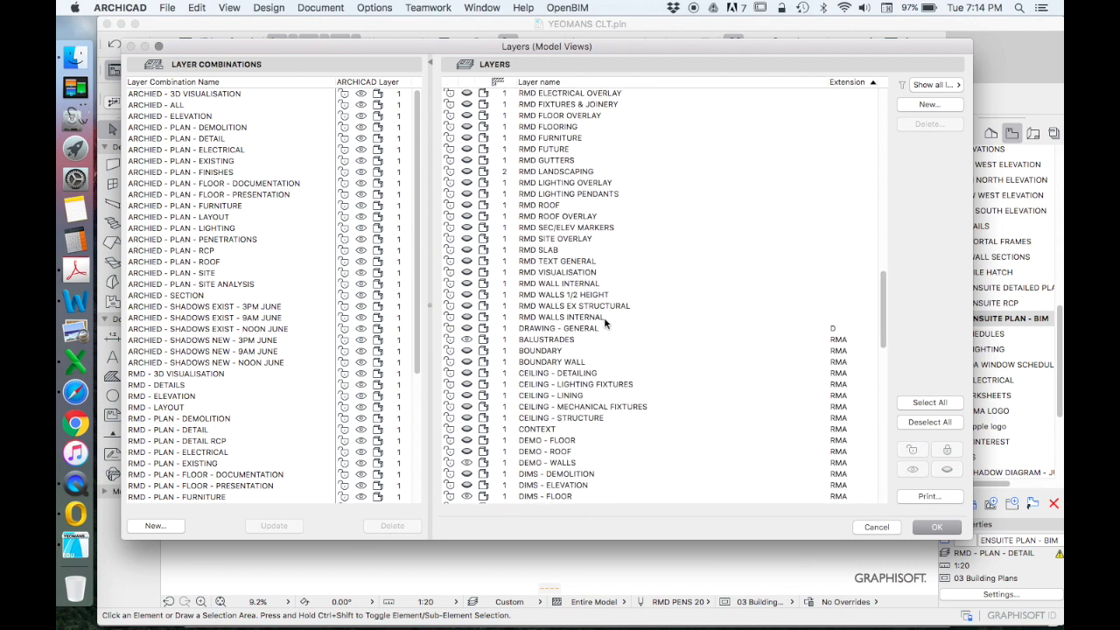
Select the RMD WALLS INTERNAL layer, then the DRAWING - GENERAL layer
{"action": "left_click", "coordinate": [591, 317]}
{"action": "left_click", "coordinate": [588, 317]}
{"action": "left_click", "coordinate": [575, 331]}
{"action": "scroll", "coordinate": [590, 190], "scroll_direction": "up", "scroll_amount": 15}
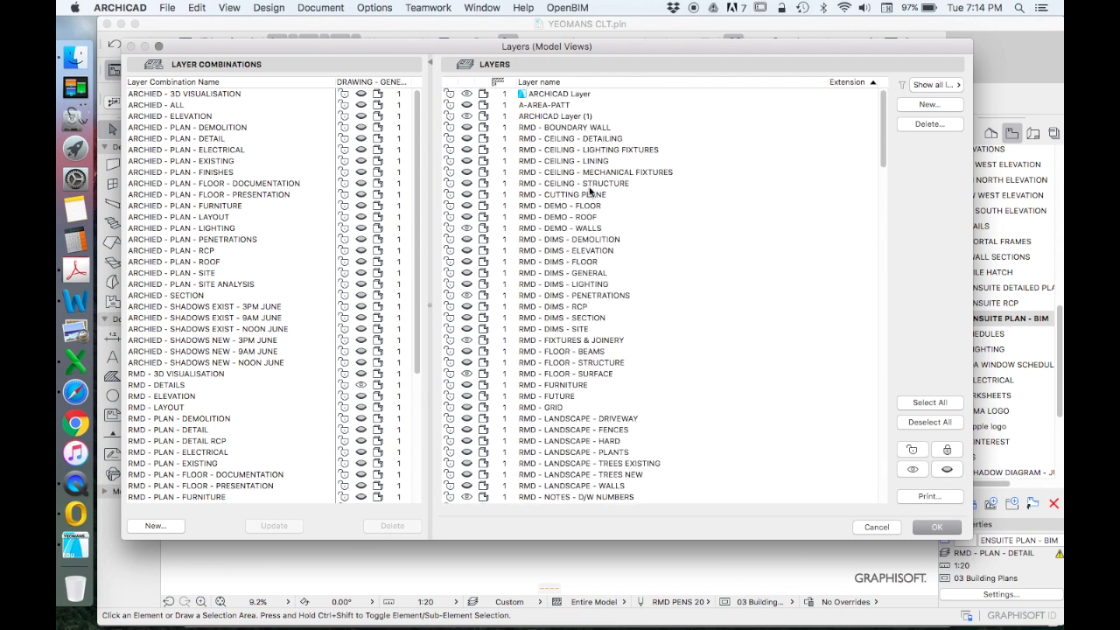
{"action": "left_click", "coordinate": [551, 106]}
{"action": "key", "text": "super+a"}
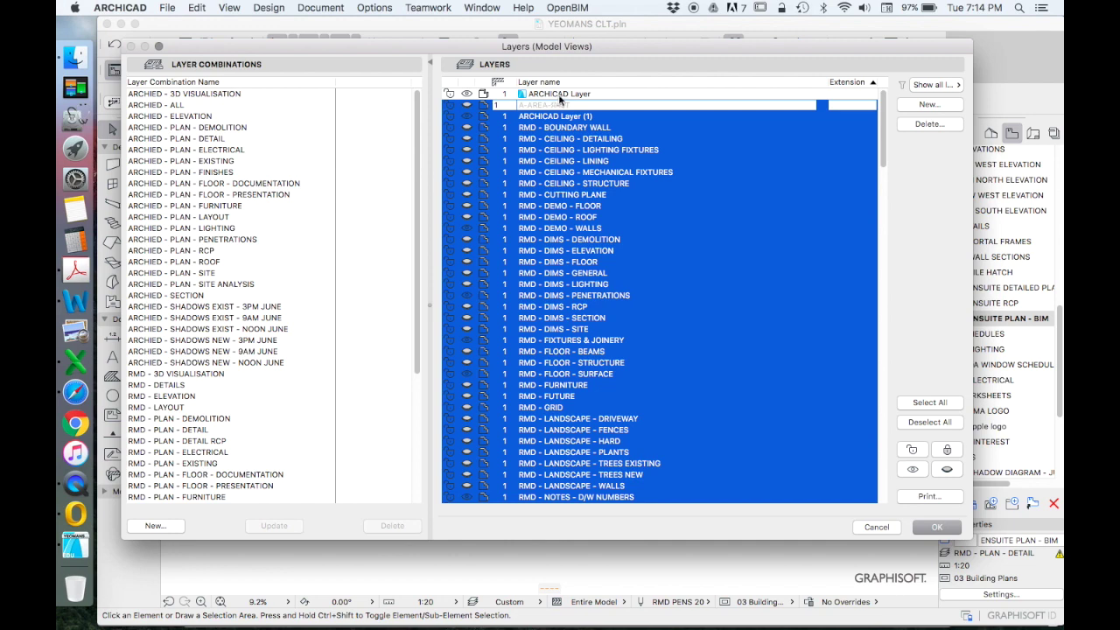
{"action": "scroll", "coordinate": [560, 136], "scroll_direction": "down", "scroll_amount": 15}
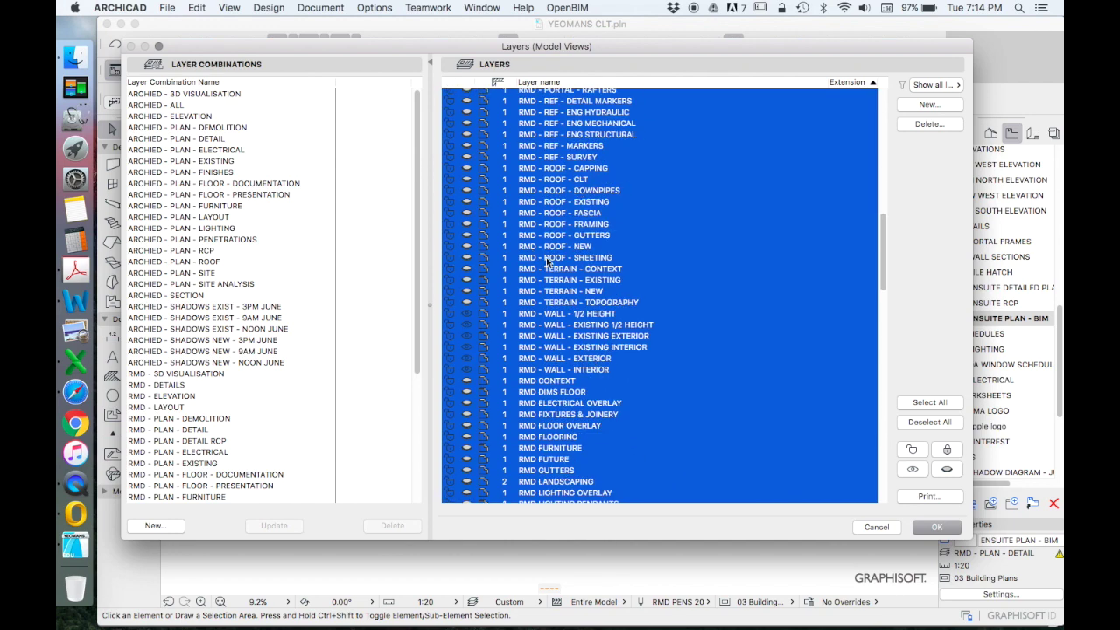
{"action": "scroll", "coordinate": [717, 300], "scroll_direction": "down", "scroll_amount": 5}
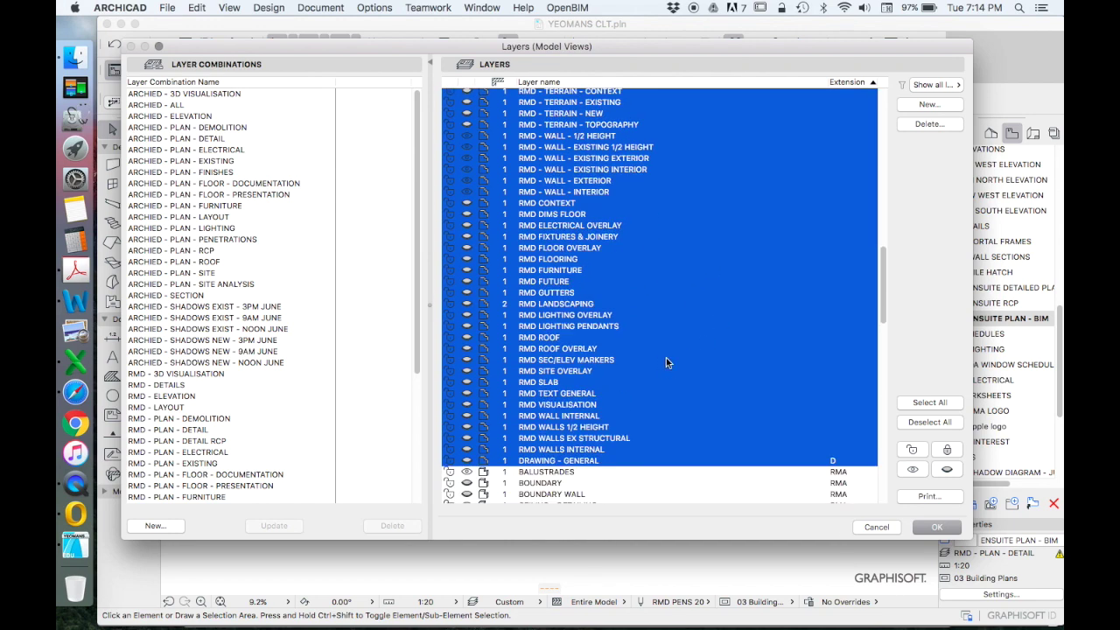
{"action": "left_click", "coordinate": [666, 360]}
{"action": "left_click", "coordinate": [573, 472]}
{"action": "left_click", "coordinate": [574, 460]}
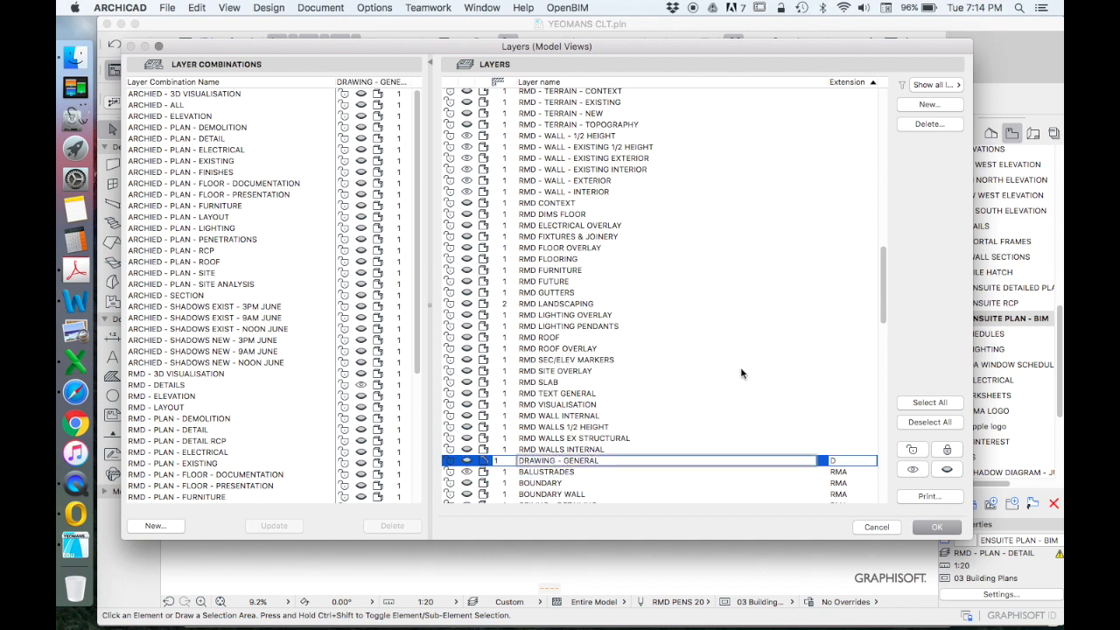
{"action": "scroll", "coordinate": [748, 306], "scroll_direction": "down", "scroll_amount": 2}
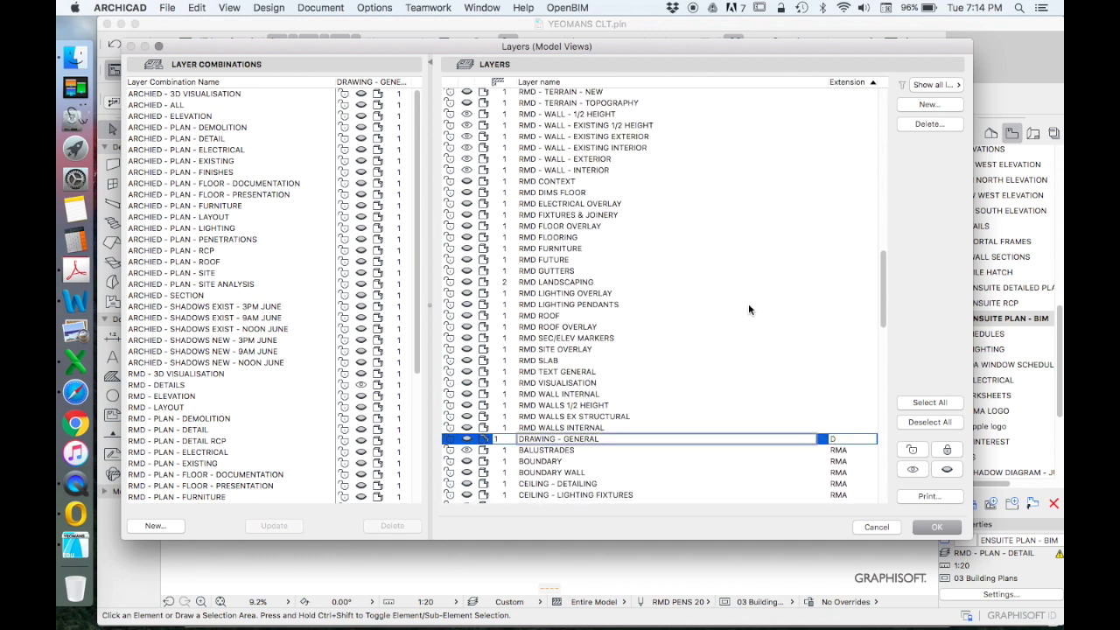
{"action": "scroll", "coordinate": [779, 312], "scroll_direction": "up", "scroll_amount": 2}
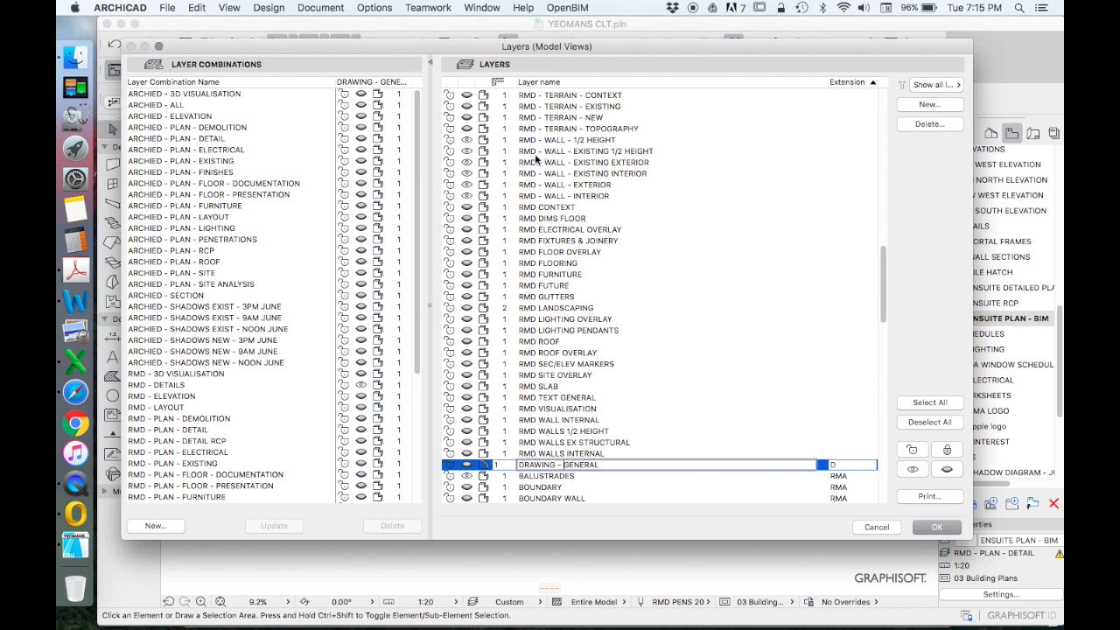
{"action": "left_click", "coordinate": [559, 142]}
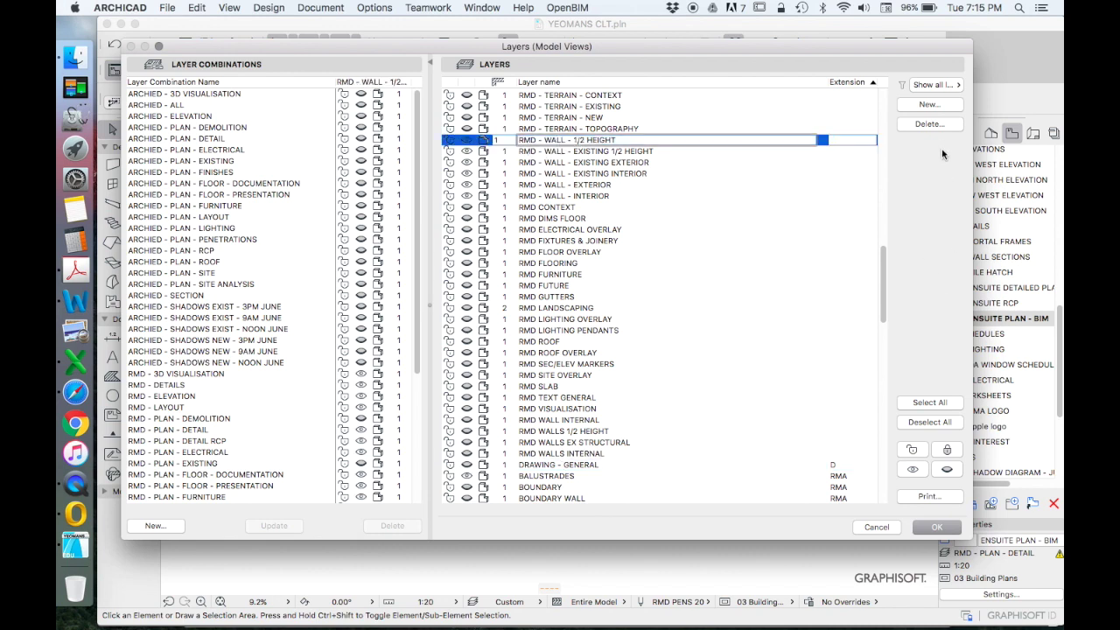
{"action": "left_click", "coordinate": [929, 124]}
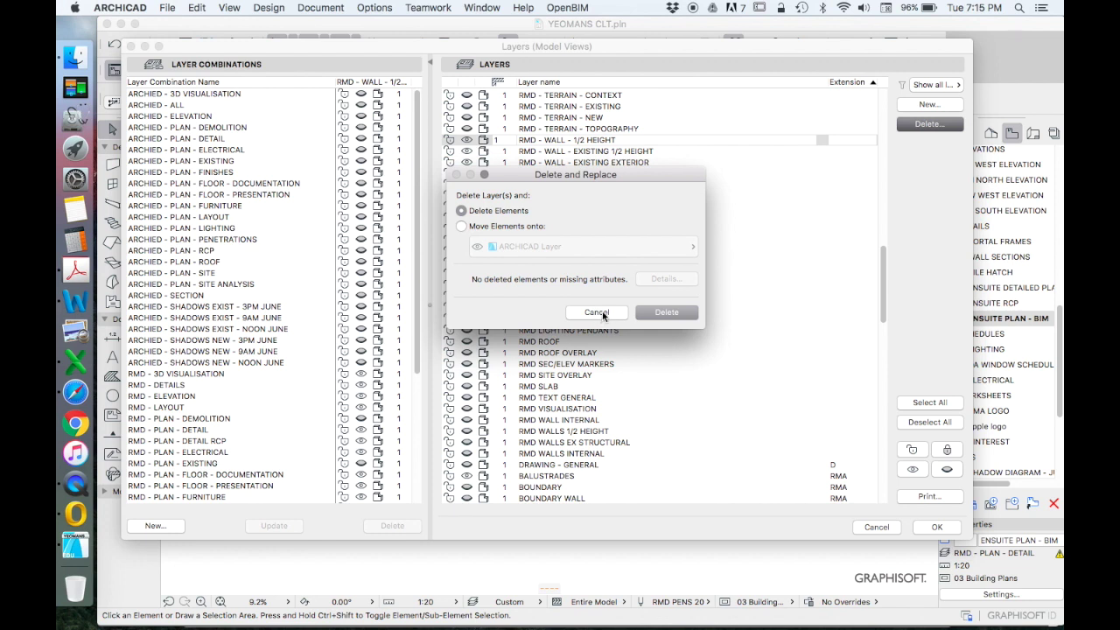
{"action": "left_click_drag", "start_coordinate": [518, 175], "coordinate": [695, 151]}
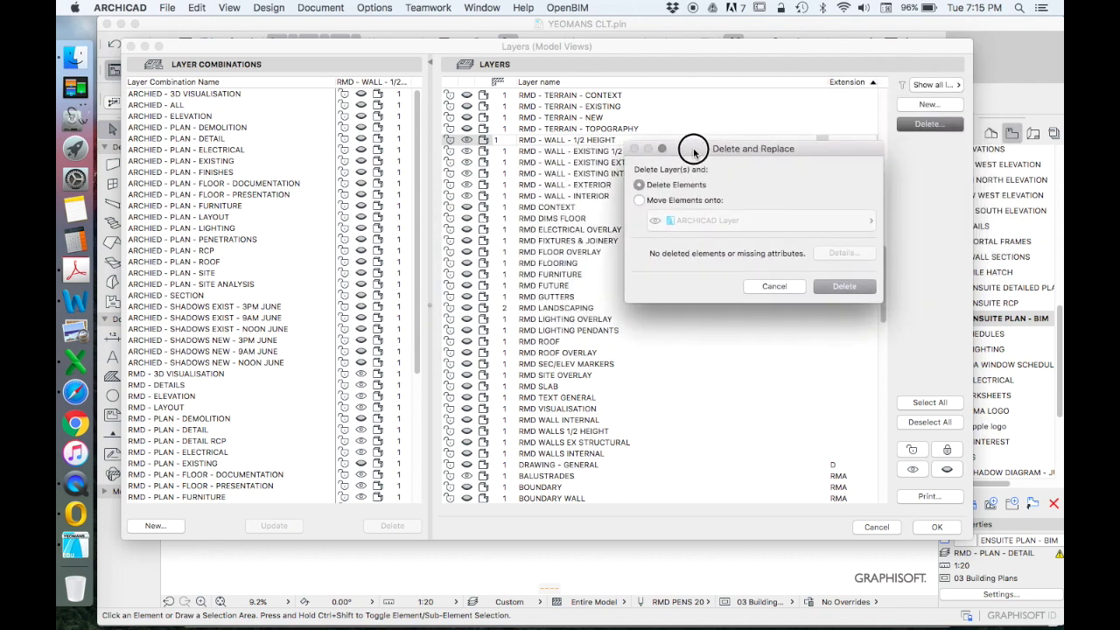
{"action": "left_click", "coordinate": [774, 286]}
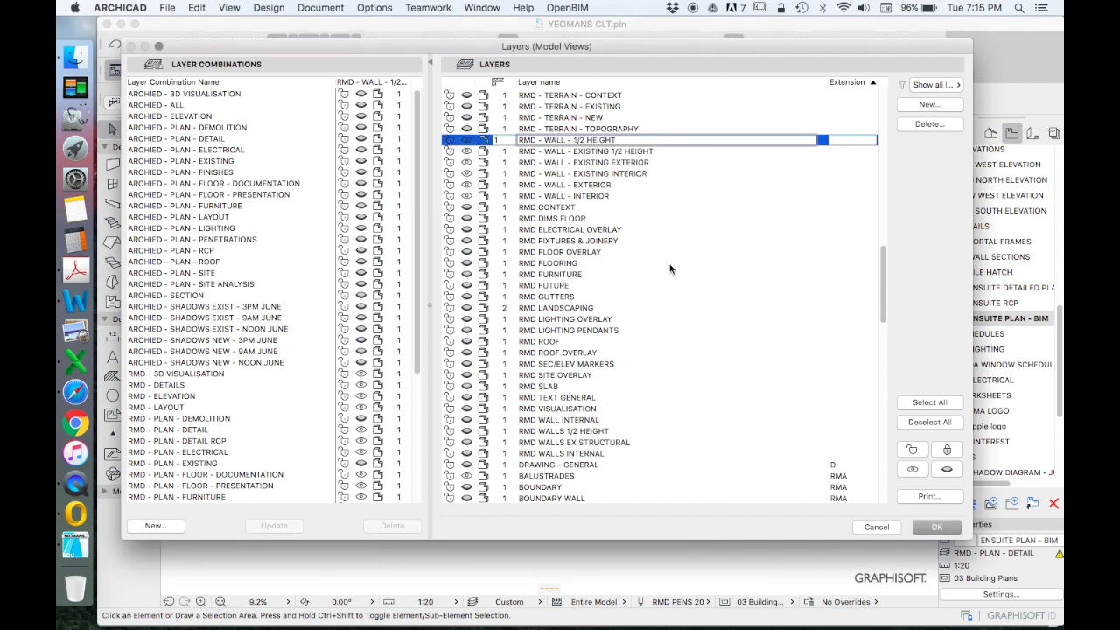
{"action": "scroll", "coordinate": [517, 285], "scroll_direction": "down", "scroll_amount": 10}
{"action": "scroll", "coordinate": [518, 285], "scroll_direction": "down", "scroll_amount": 10}
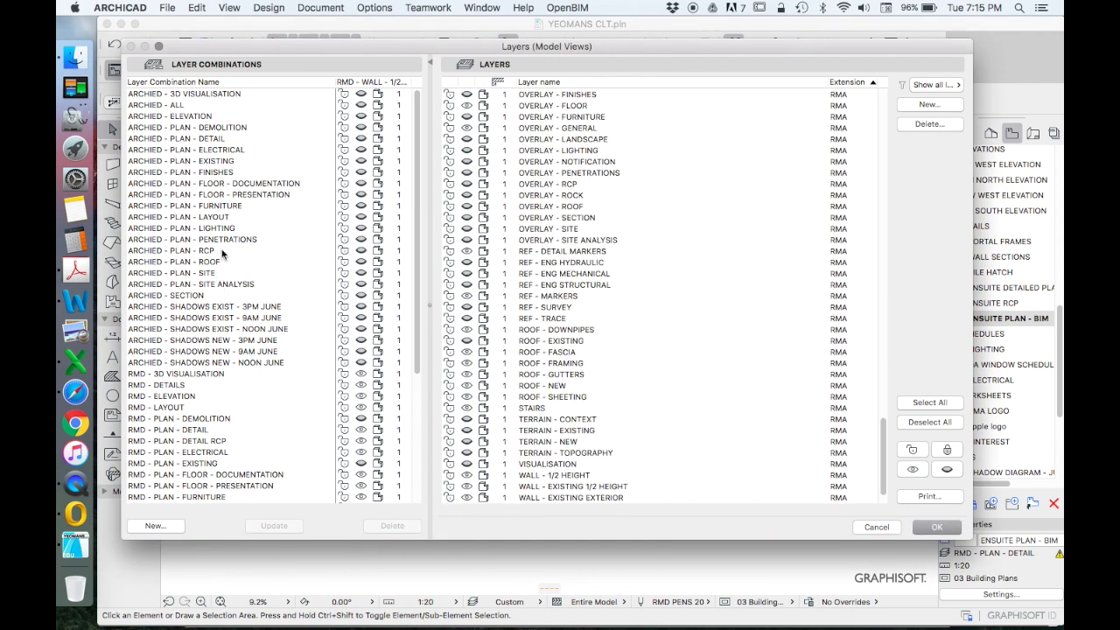
{"action": "scroll", "coordinate": [213, 236], "scroll_direction": "down", "scroll_amount": 1}
{"action": "scroll", "coordinate": [213, 236], "scroll_direction": "down", "scroll_amount": 5}
{"action": "scroll", "coordinate": [212, 216], "scroll_direction": "up", "scroll_amount": 5}
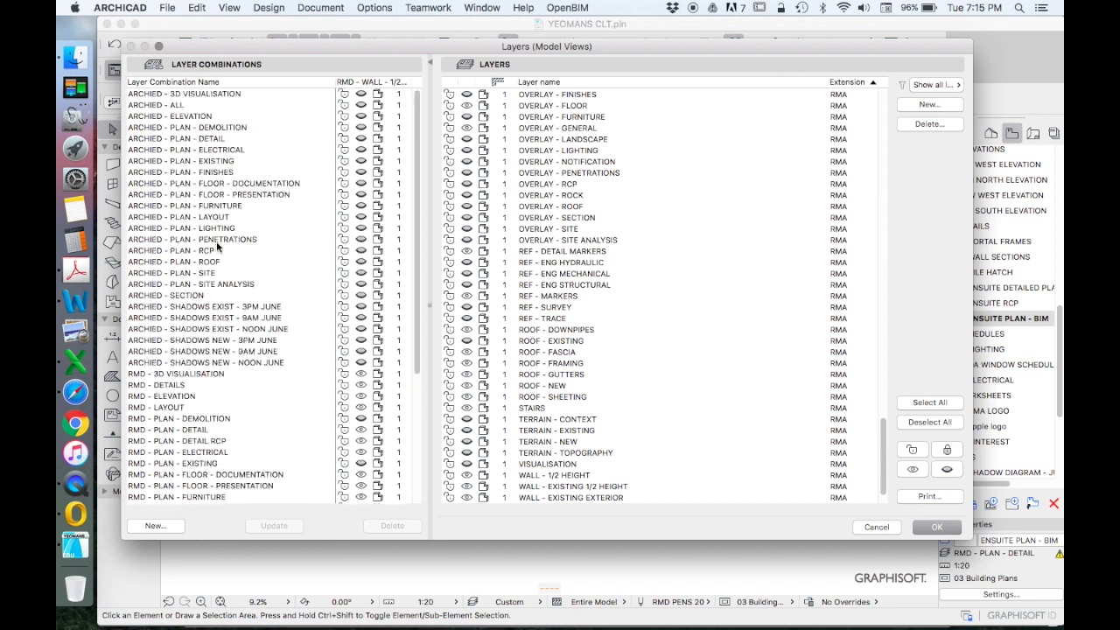